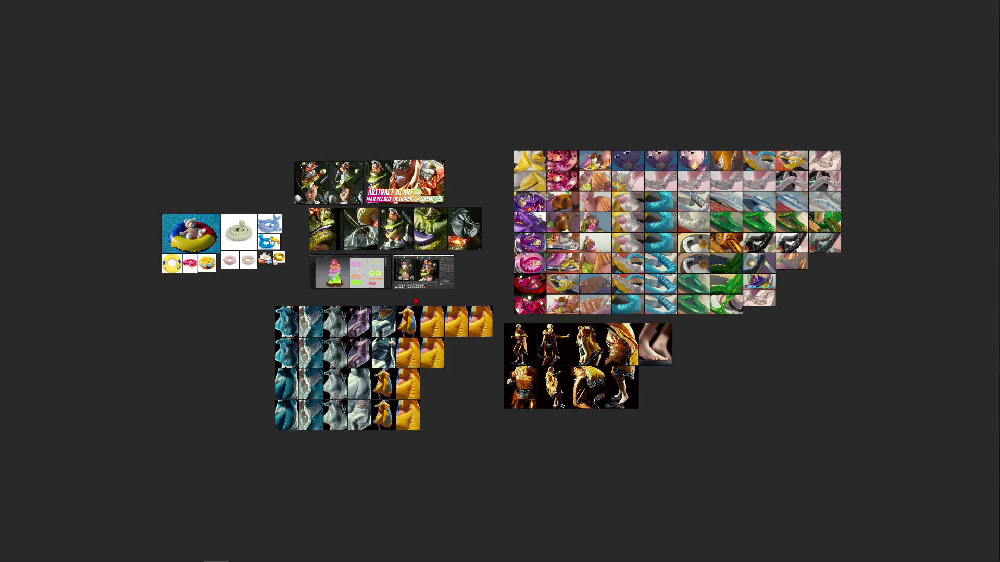
# Examine the reference board's abstract statue renders, including the full figures, the title image and the inflated cloth close-ups
pyautogui.scroll(3, 415, 297)
pyautogui.moveTo(331, 167); pyautogui.dragTo(397, 239, button='middle')
pyautogui.scroll(6, 398, 239)
pyautogui.scroll(3, 458, 188)
pyautogui.moveTo(530, 121); pyautogui.dragTo(477, 255, button='middle')
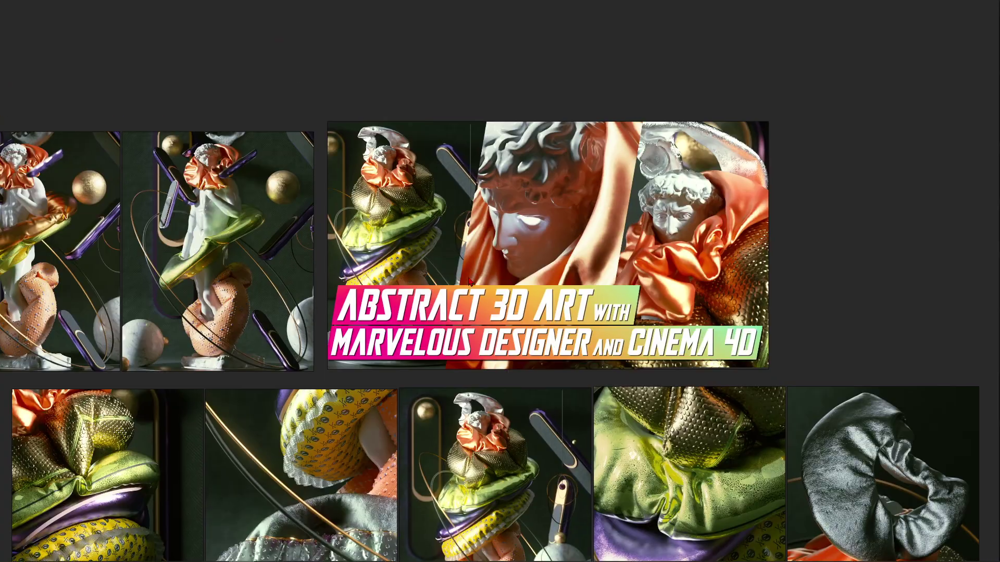
pyautogui.scroll(3, 477, 255)
pyautogui.moveTo(547, 337); pyautogui.dragTo(541, 367, button='middle')
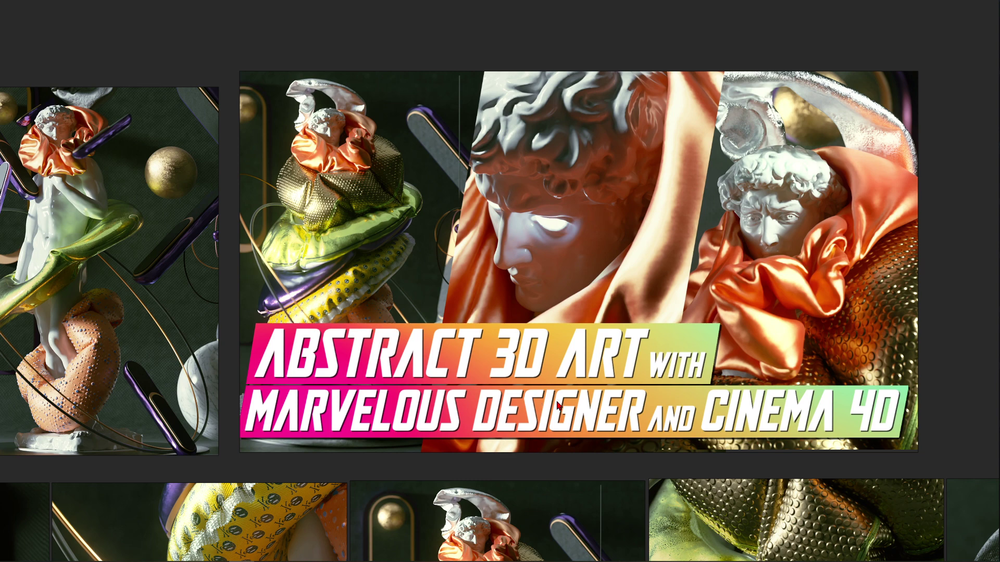
pyautogui.moveTo(165, 236); pyautogui.dragTo(641, 232, button='middle')
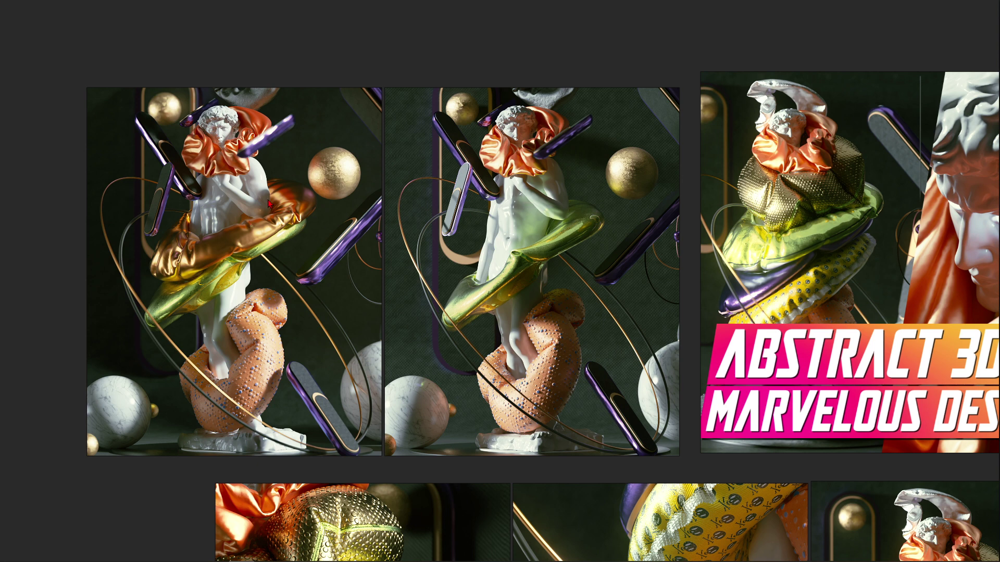
pyautogui.moveTo(467, 147); pyautogui.dragTo(561, 172, button='middle')
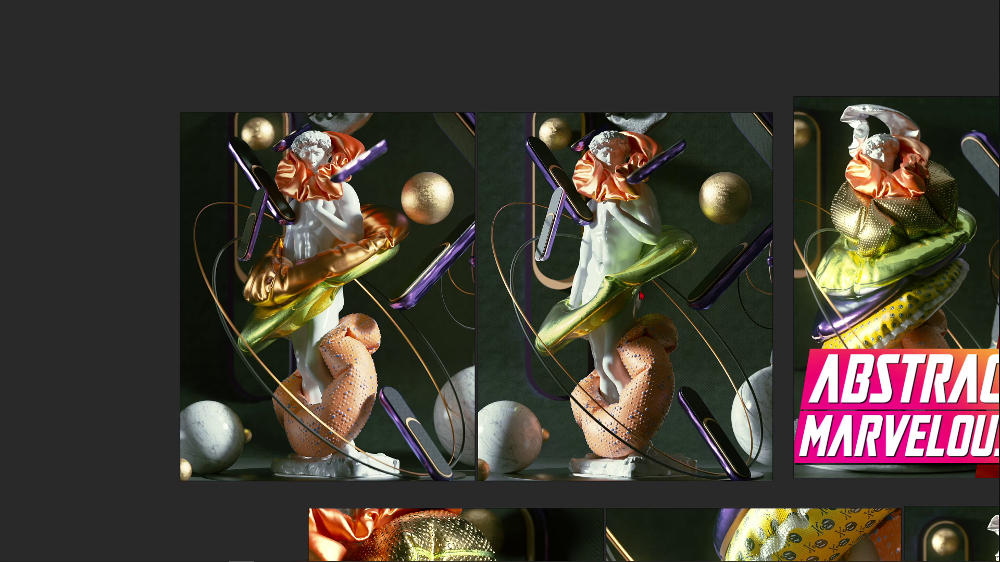
pyautogui.scroll(5, 615, 180)
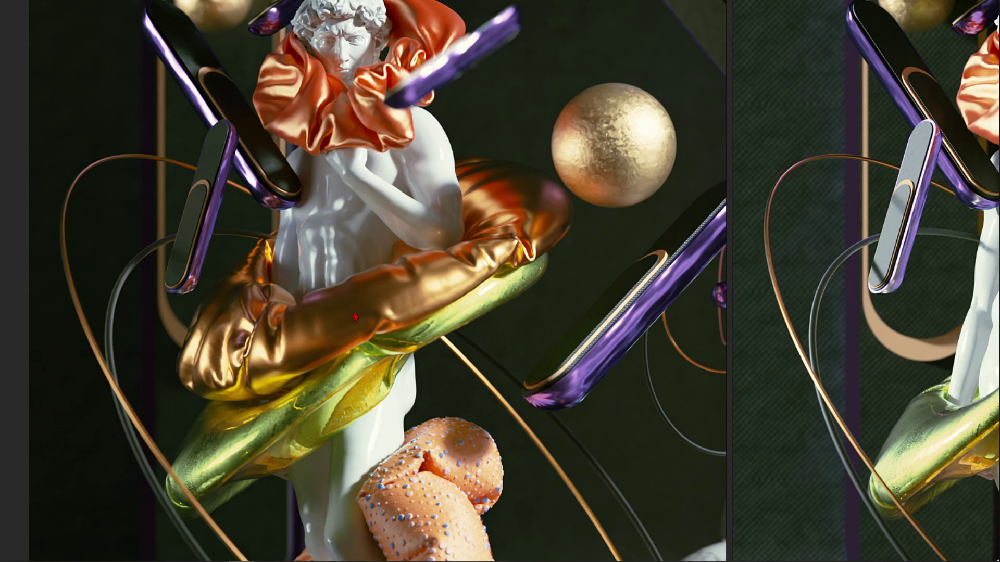
pyautogui.moveTo(354, 313); pyautogui.dragTo(543, 293, button='middle')
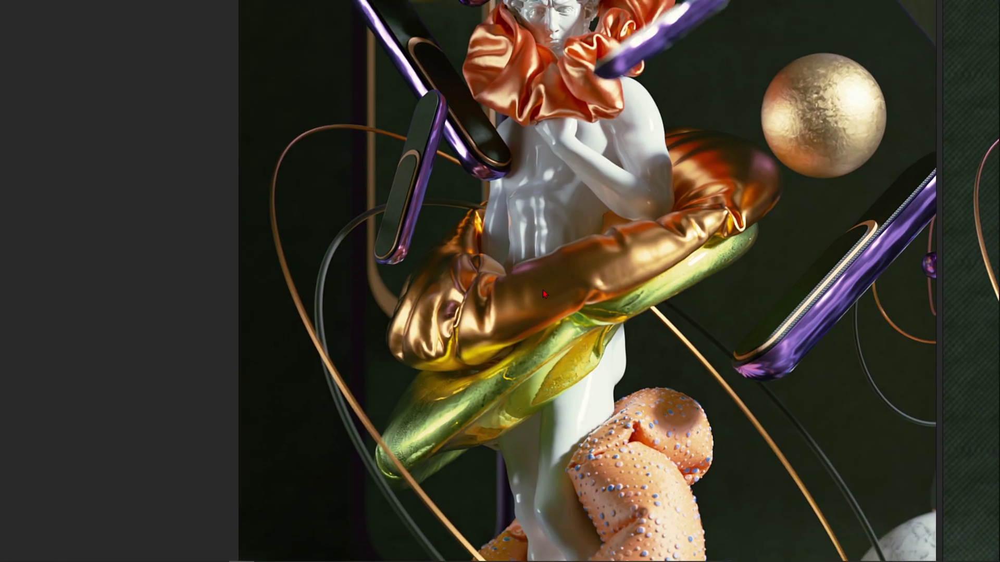
pyautogui.scroll(-5, 543, 293)
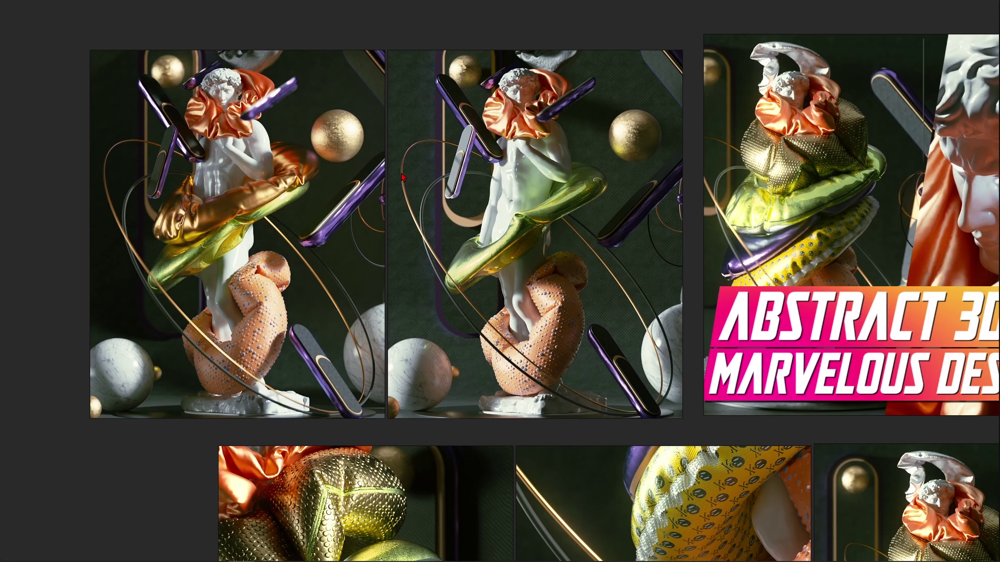
pyautogui.moveTo(501, 506); pyautogui.dragTo(636, 134, button='middle')
pyautogui.scroll(-1, 490, 223)
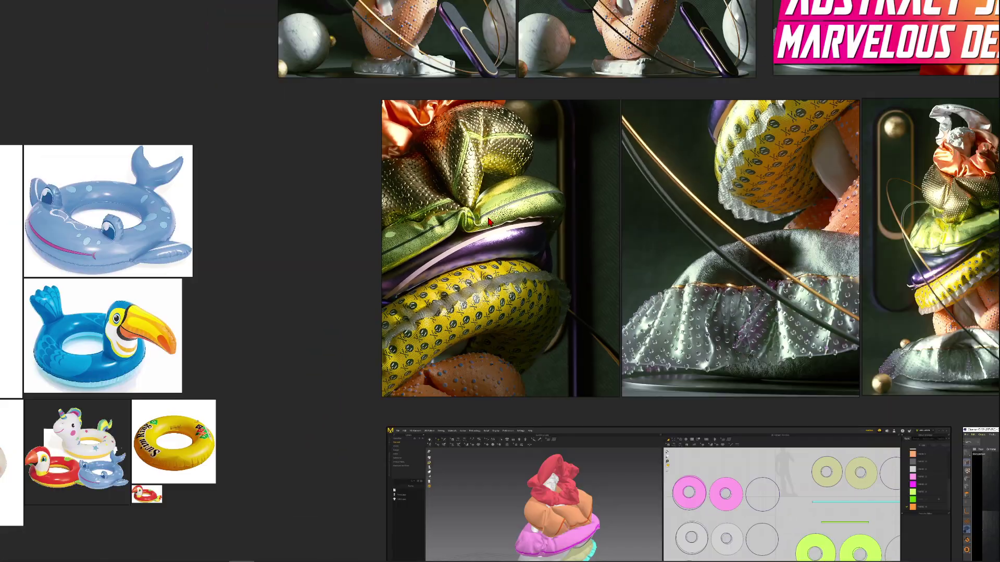
pyautogui.scroll(4, 489, 221)
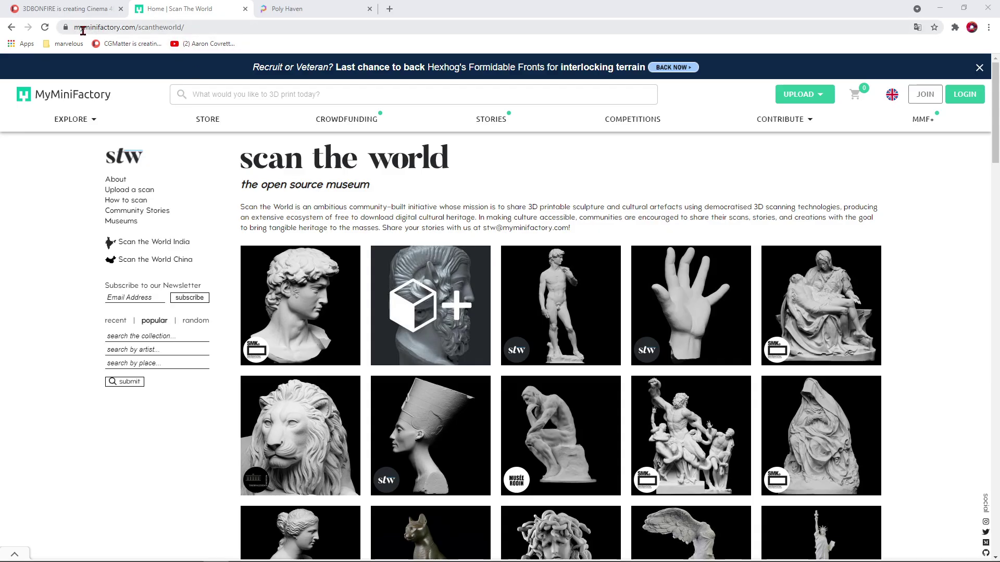
# Switch to the browser and look through the popular sculpture scans in MyMiniFactory's Scan the World collection
pyautogui.doubleClick(156, 28)
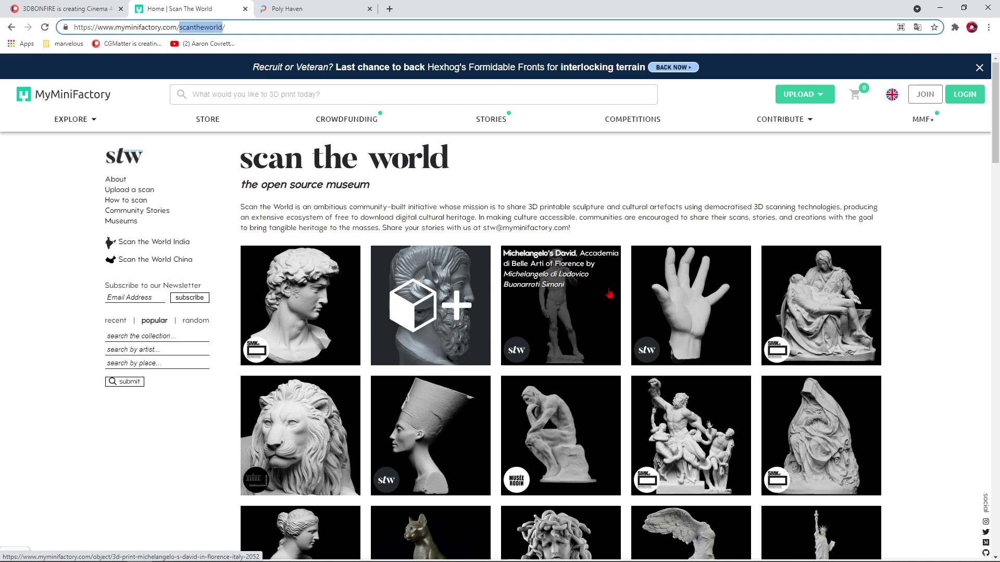
pyautogui.scroll(-3, 607, 307)
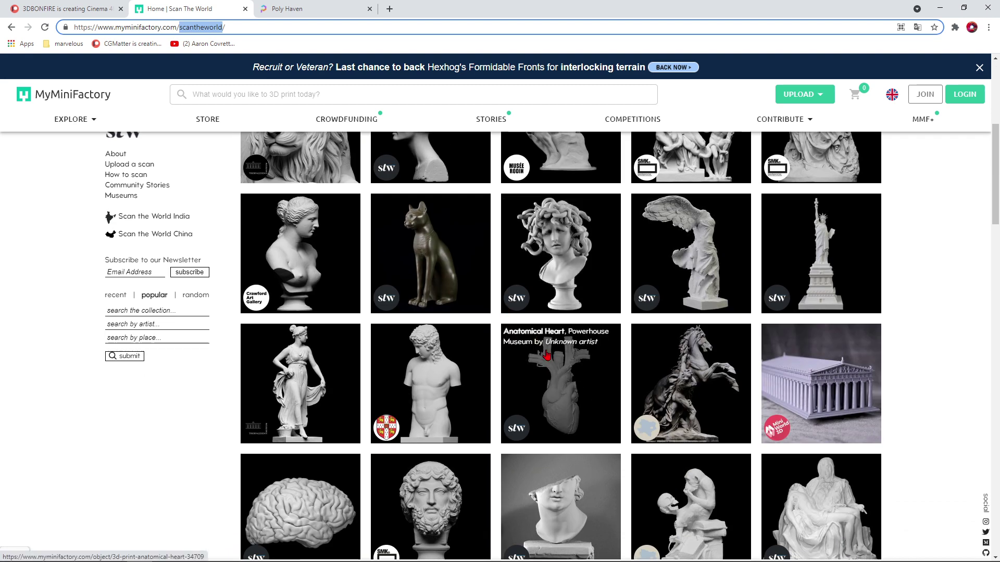
pyautogui.scroll(-6, 506, 311)
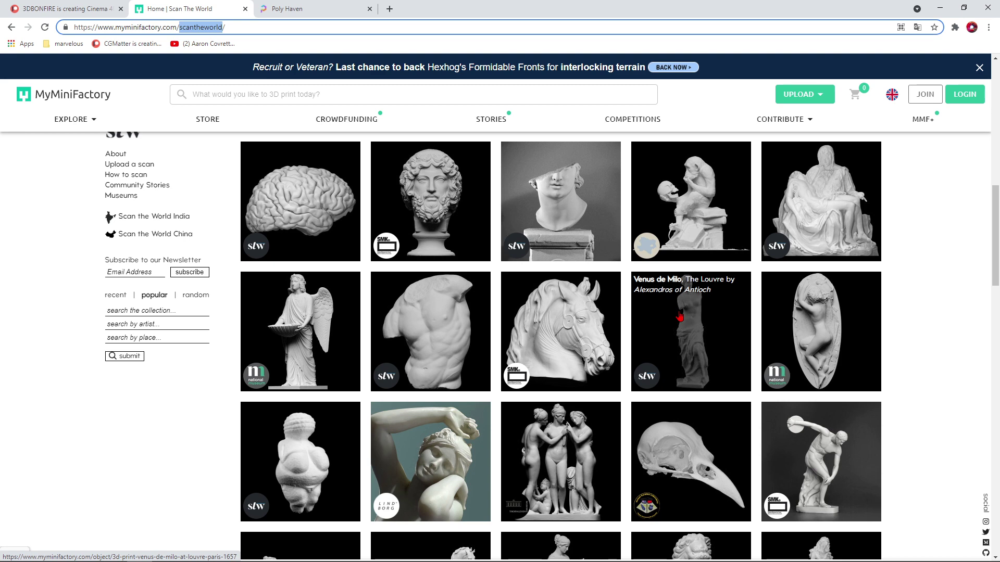
pyautogui.scroll(-7, 646, 333)
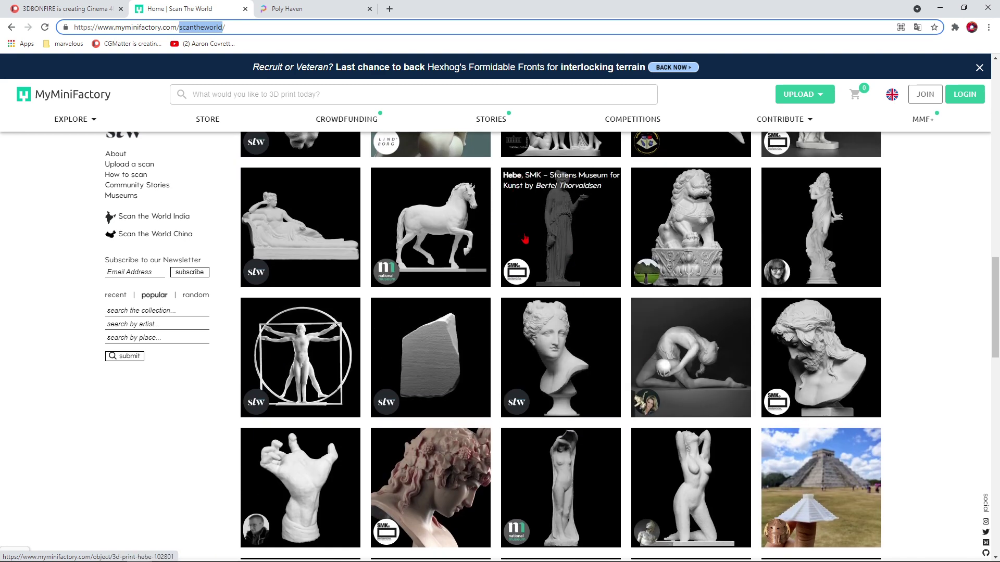
pyautogui.scroll(-3, 591, 329)
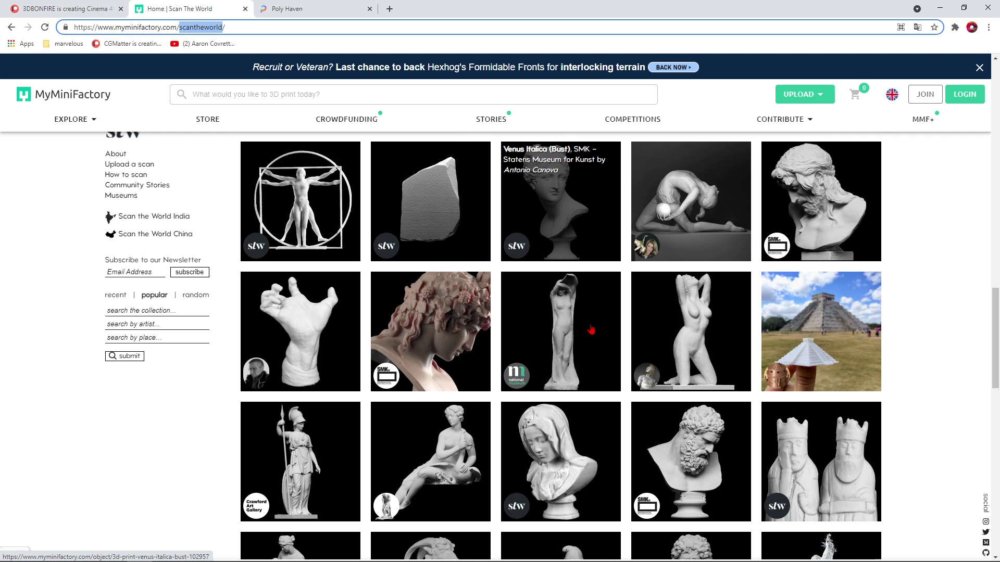
pyautogui.scroll(-2, 589, 398)
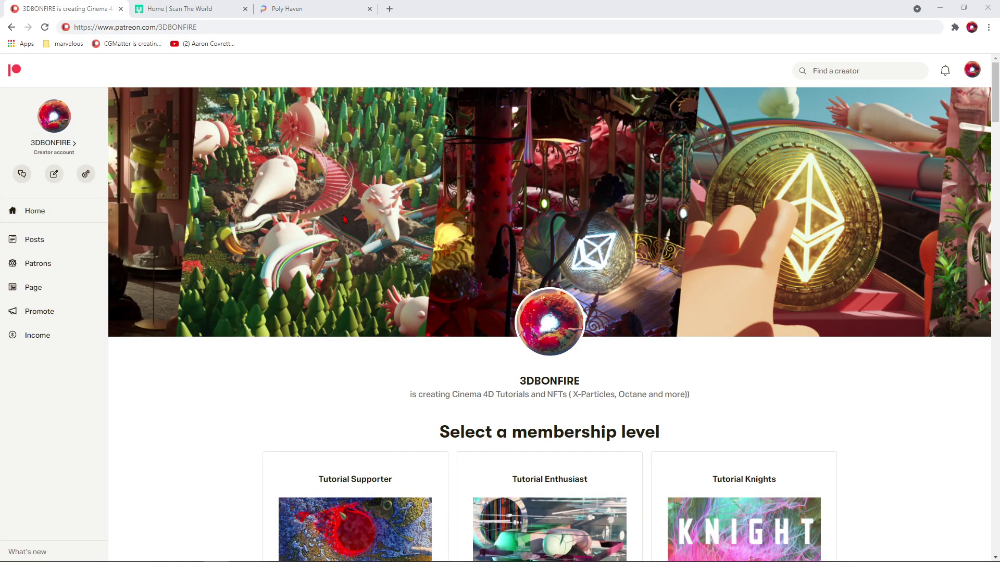
# Review the membership levels on the 3DBONFIRE Patreon page, noting the page address
pyautogui.scroll(-3, 342, 216)
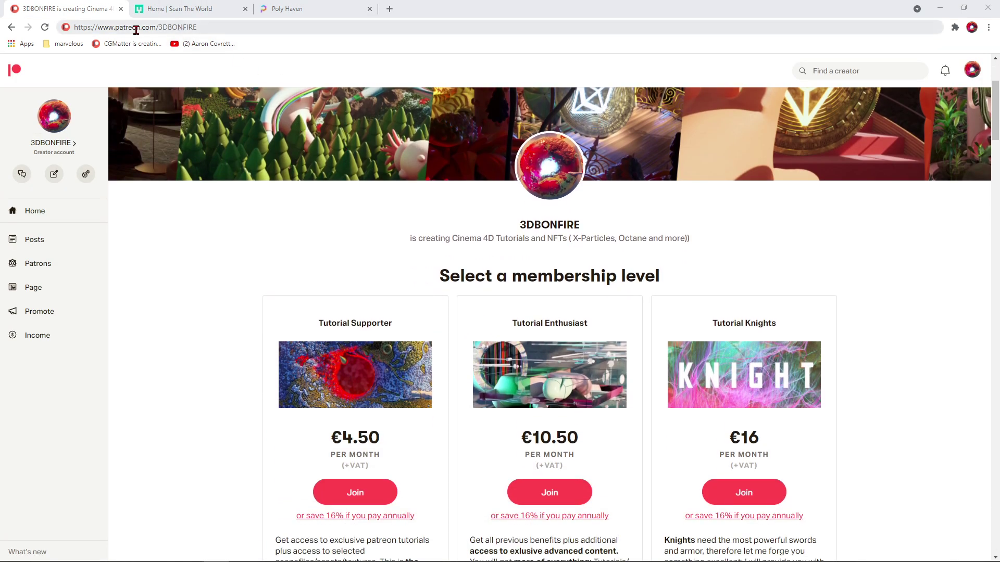
pyautogui.moveTo(996, 100); pyautogui.dragTo(997, 107)
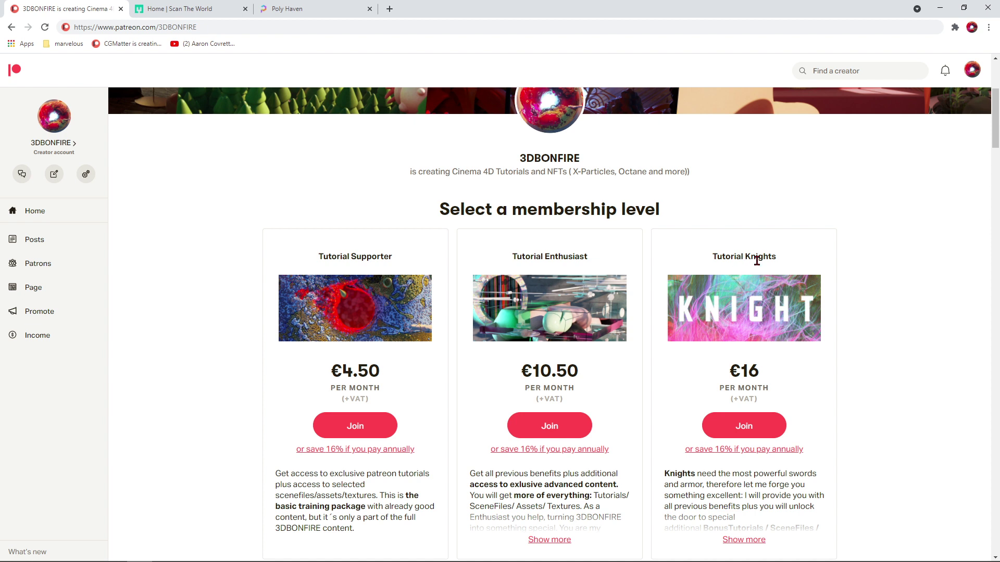
pyautogui.moveTo(160, 27); pyautogui.dragTo(192, 26)
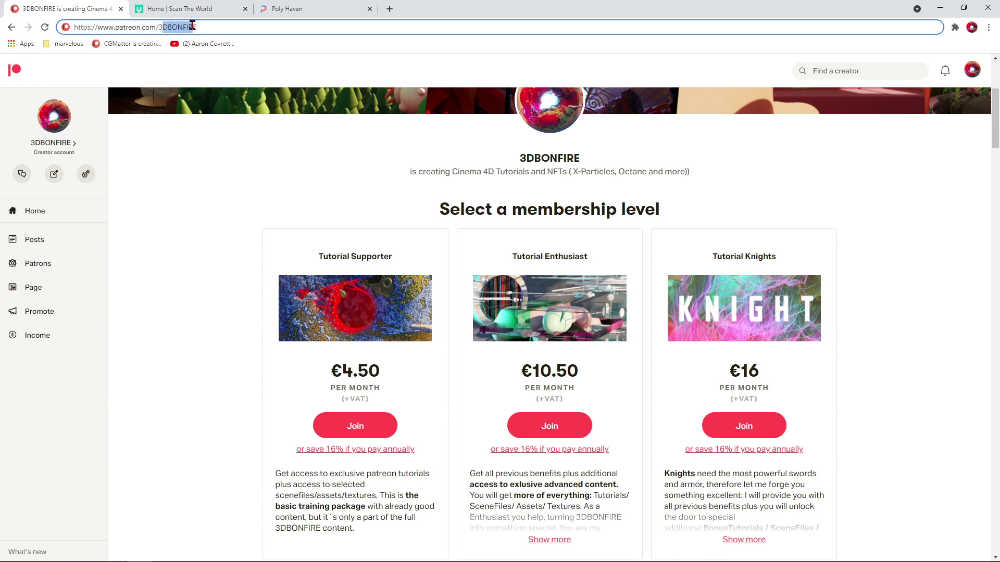
pyautogui.click(228, 185)
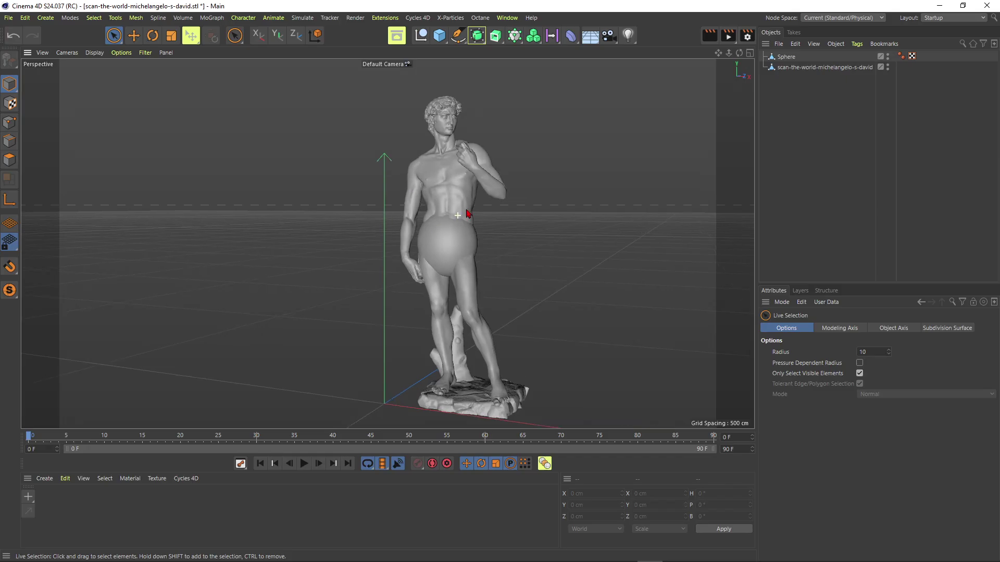
# Switch to Cinema 4D and inspect the David statue's head, torso and the sphere around its hips
pyautogui.scroll(10, 471, 187)
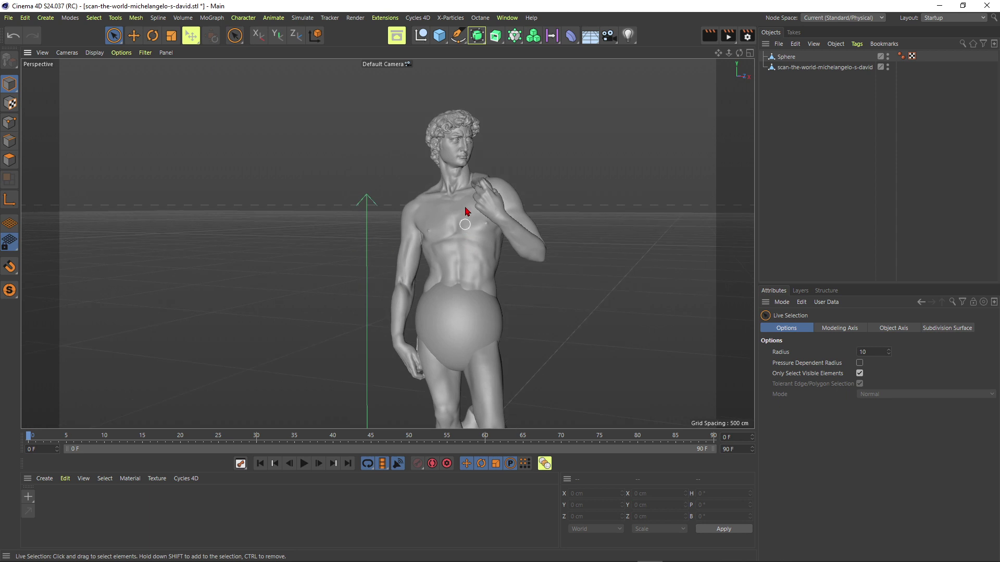
pyautogui.keyDown('alt'); pyautogui.moveTo(498, 146); pyautogui.dragTo(478, 156, button='right'); pyautogui.keyUp('alt')
pyautogui.keyDown('alt'); pyautogui.moveTo(457, 138); pyautogui.dragTo(455, 134); pyautogui.keyUp('alt')
pyautogui.keyDown('alt'); pyautogui.moveTo(455, 134); pyautogui.dragTo(520, 118, button='right'); pyautogui.keyUp('alt')
pyautogui.keyDown('alt'); pyautogui.moveTo(495, 186); pyautogui.dragTo(501, 194, button='middle'); pyautogui.keyUp('alt')
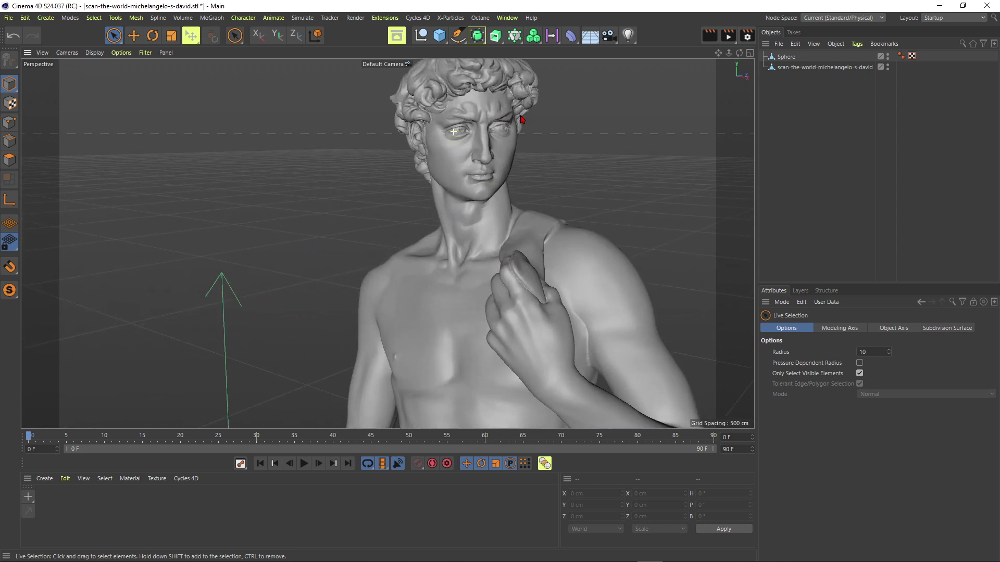
pyautogui.keyDown('alt'); pyautogui.moveTo(503, 199); pyautogui.dragTo(542, 172); pyautogui.keyUp('alt')
pyautogui.scroll(-6, 517, 212)
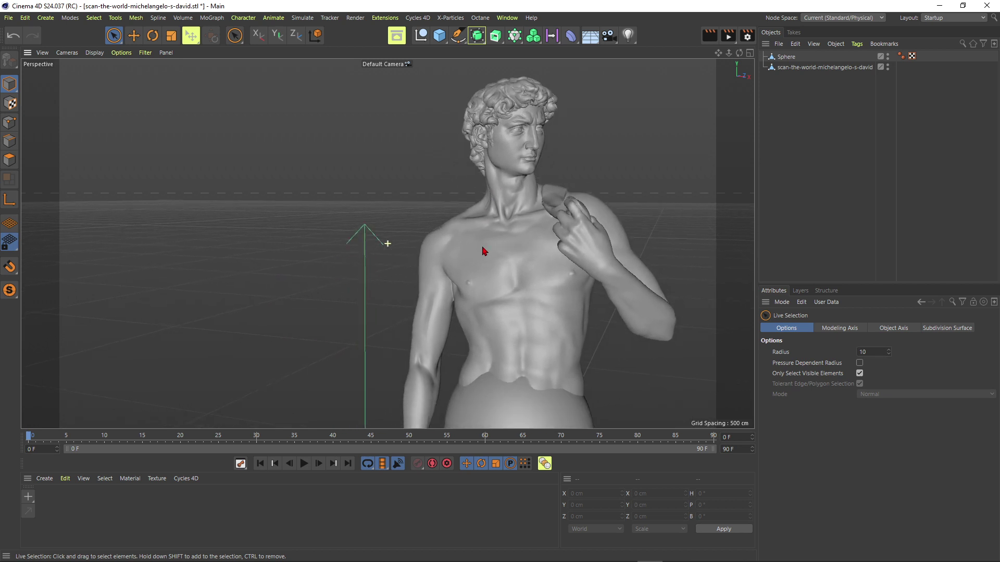
pyautogui.scroll(-3, 512, 237)
pyautogui.keyDown('alt'); pyautogui.moveTo(471, 334); pyautogui.dragTo(430, 248, button='middle'); pyautogui.keyUp('alt')
pyautogui.scroll(3, 431, 248)
pyautogui.keyDown('alt'); pyautogui.moveTo(430, 248); pyautogui.dragTo(413, 224); pyautogui.keyUp('alt')
pyautogui.keyDown('alt'); pyautogui.moveTo(413, 223); pyautogui.dragTo(401, 281, button='middle'); pyautogui.keyUp('alt')
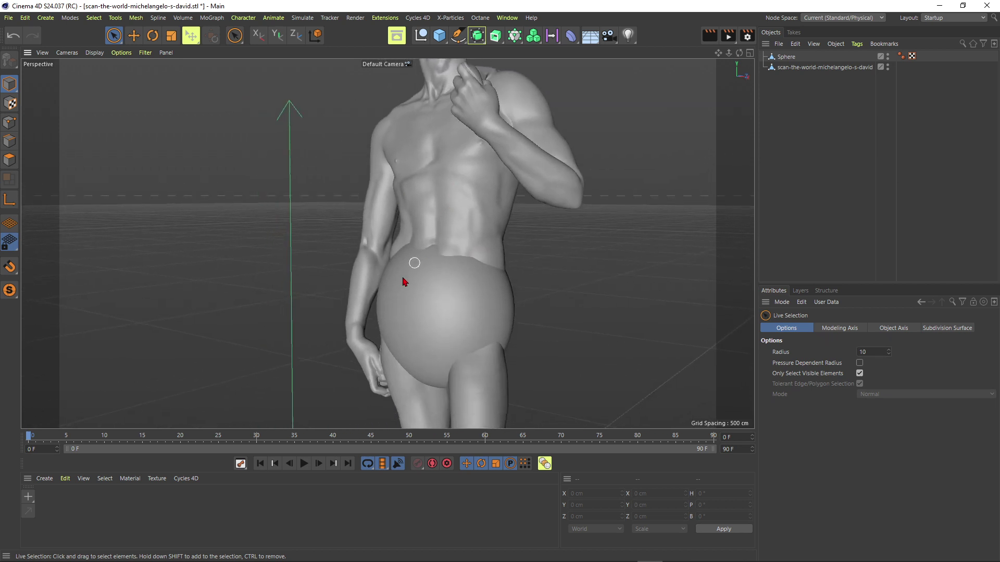
pyautogui.keyDown('alt'); pyautogui.moveTo(445, 282); pyautogui.dragTo(385, 293, button='right'); pyautogui.keyUp('alt')
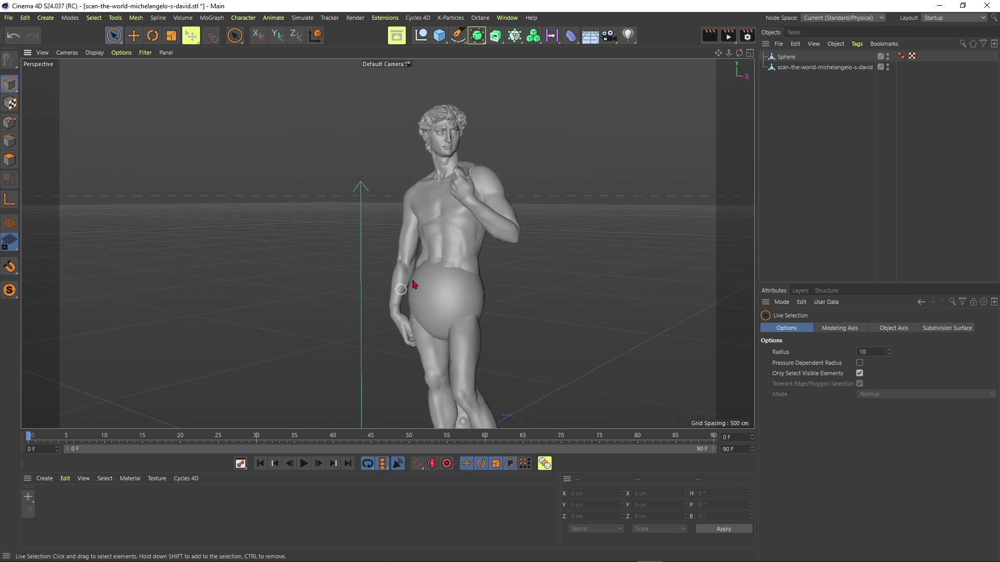
pyautogui.keyDown('alt'); pyautogui.moveTo(413, 285); pyautogui.dragTo(456, 292, button='middle'); pyautogui.keyUp('alt')
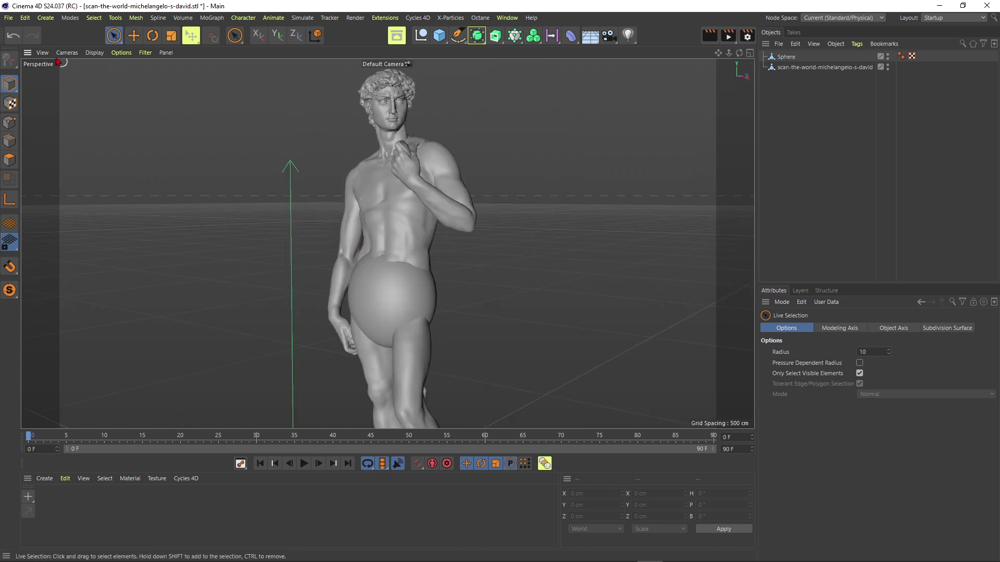
pyautogui.click(8, 18)
pyautogui.moveTo(52, 236)
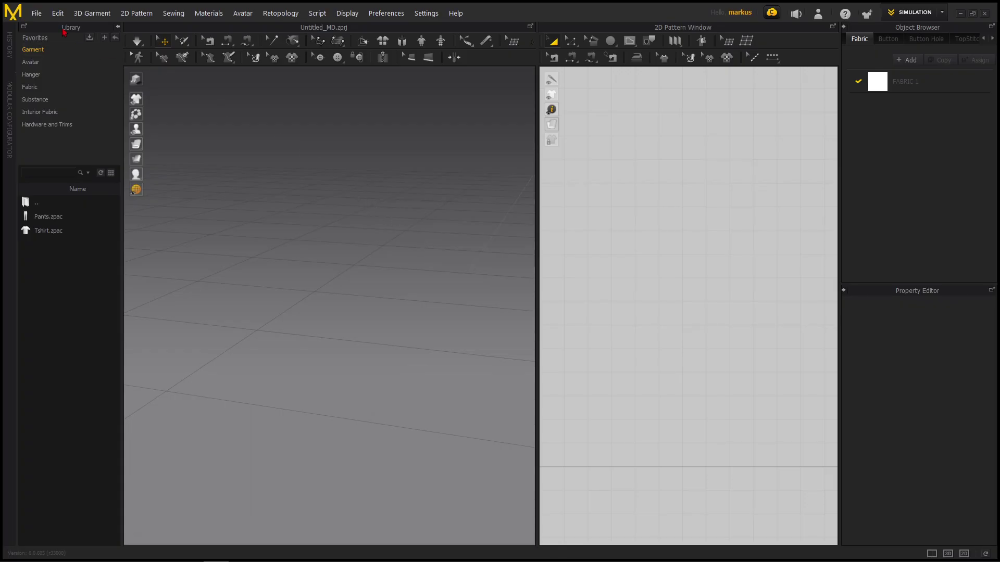
# Switch to Marvelous Designer and import the statue's FBX file with the scale percentage set to 3%
pyautogui.click(37, 13)
pyautogui.moveTo(52, 105)
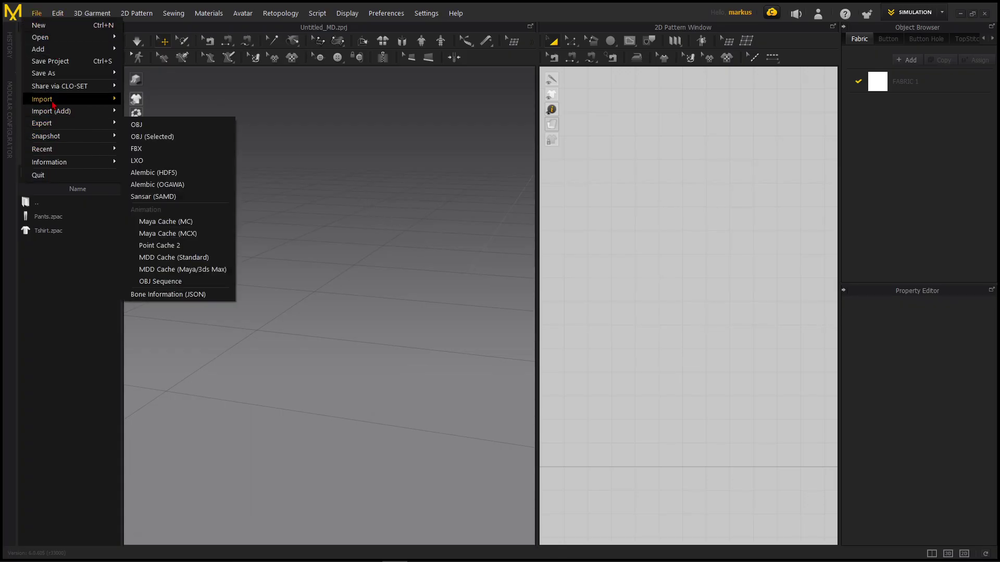
pyautogui.click(135, 127)
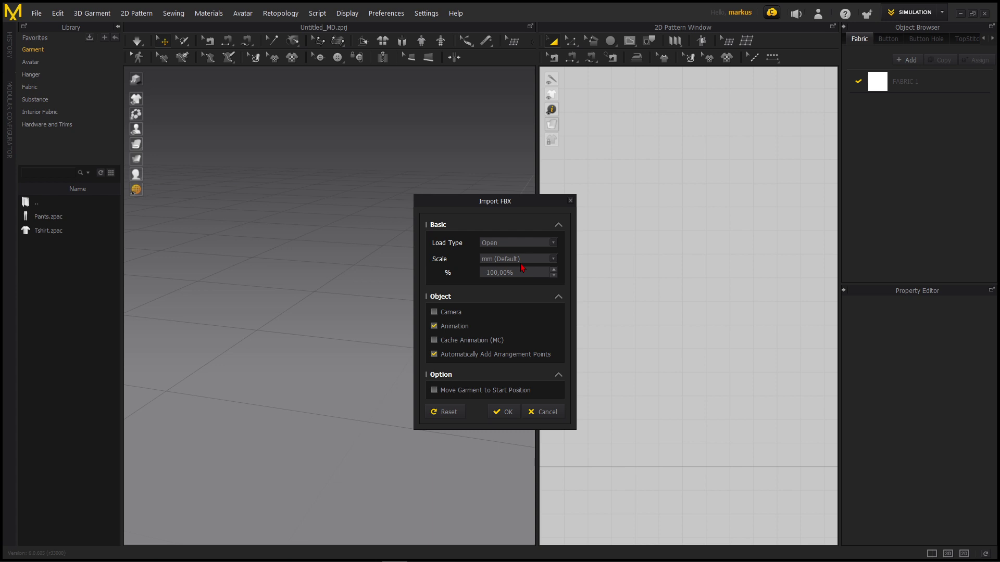
pyautogui.moveTo(508, 275); pyautogui.dragTo(486, 283)
pyautogui.write('3')
pyautogui.click(508, 415)
# Frame the imported statue in the 3D window and widen the 2D Pattern Window beside it
pyautogui.scroll(2, 334, 248)
pyautogui.moveTo(318, 209); pyautogui.dragTo(318, 221, button='middle')
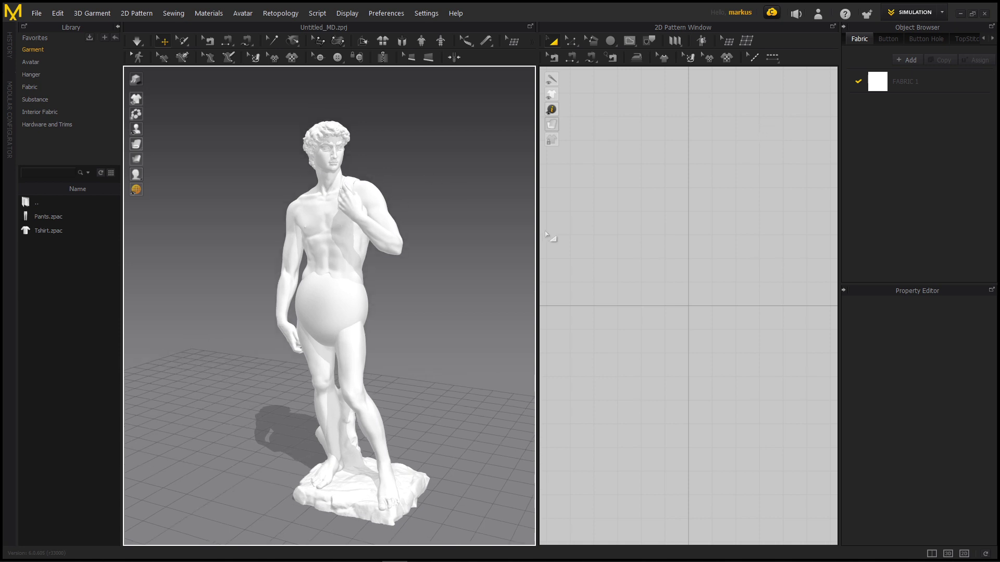
pyautogui.moveTo(537, 228); pyautogui.dragTo(475, 224)
# Inspect the imported statue in the 3D window from different angles and distances
pyautogui.moveTo(299, 276); pyautogui.dragTo(332, 273, button='right')
pyautogui.scroll(-2, 298, 304)
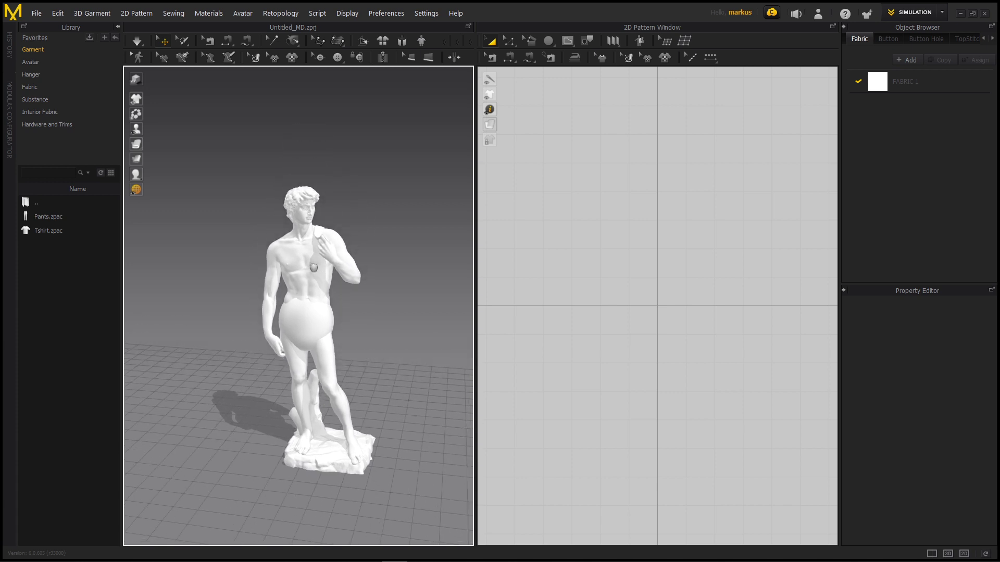
pyautogui.scroll(2, 317, 253)
pyautogui.moveTo(316, 253); pyautogui.dragTo(338, 255, button='right')
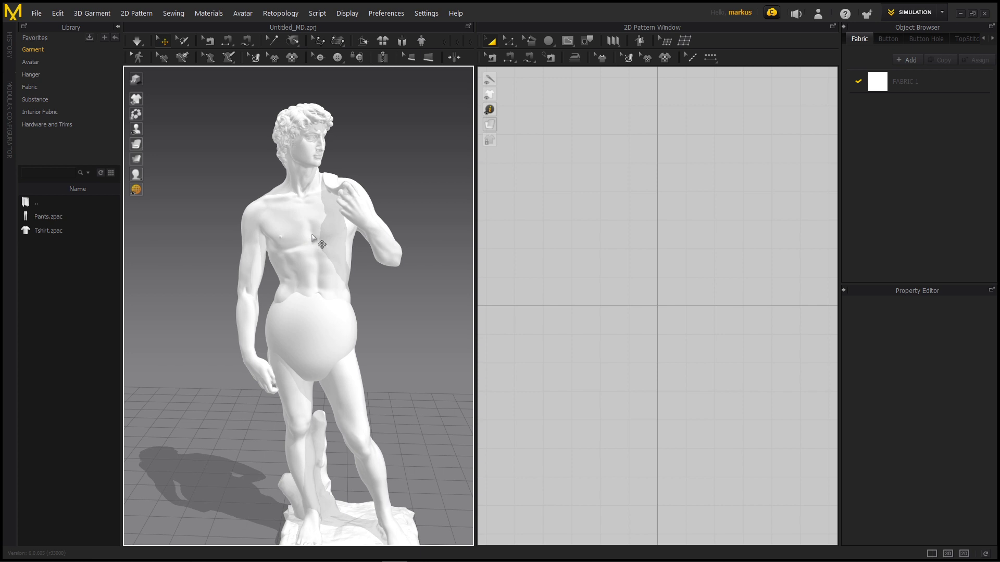
pyautogui.moveTo(316, 246); pyautogui.dragTo(286, 259, button='middle')
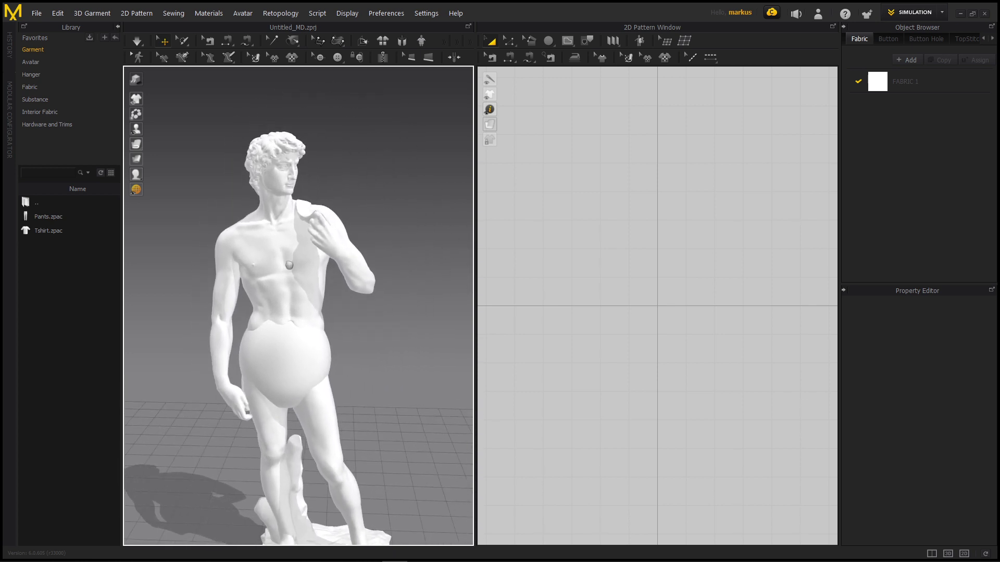
pyautogui.scroll(3, 286, 259)
pyautogui.scroll(-4, 287, 256)
pyautogui.scroll(5, 293, 258)
pyautogui.scroll(-5, 292, 221)
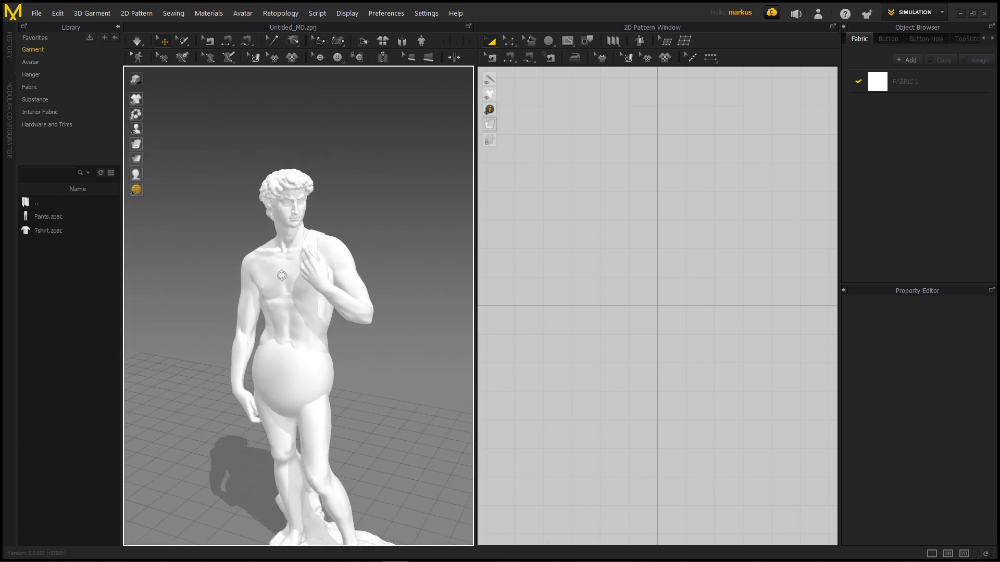
# Examine the View Controls mouse preset and its pan, zoom and rotate assignments in the user settings, and close the settings
pyautogui.click(426, 13)
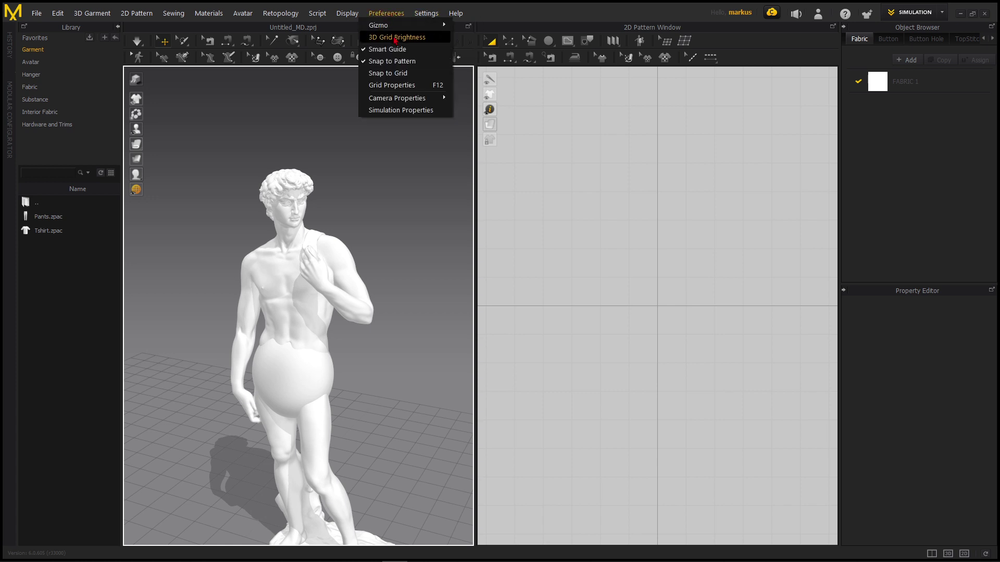
pyautogui.click(435, 37)
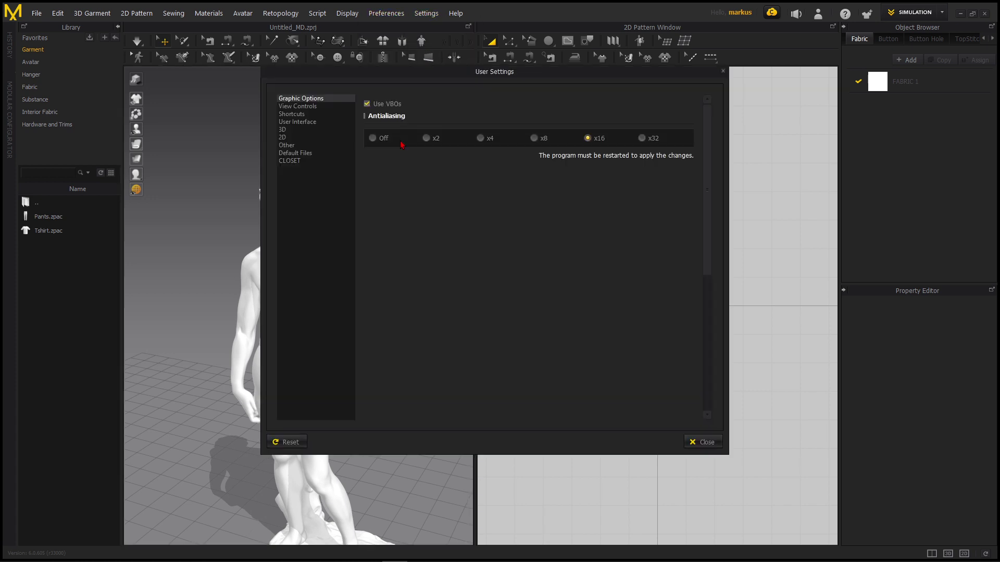
pyautogui.click(297, 106)
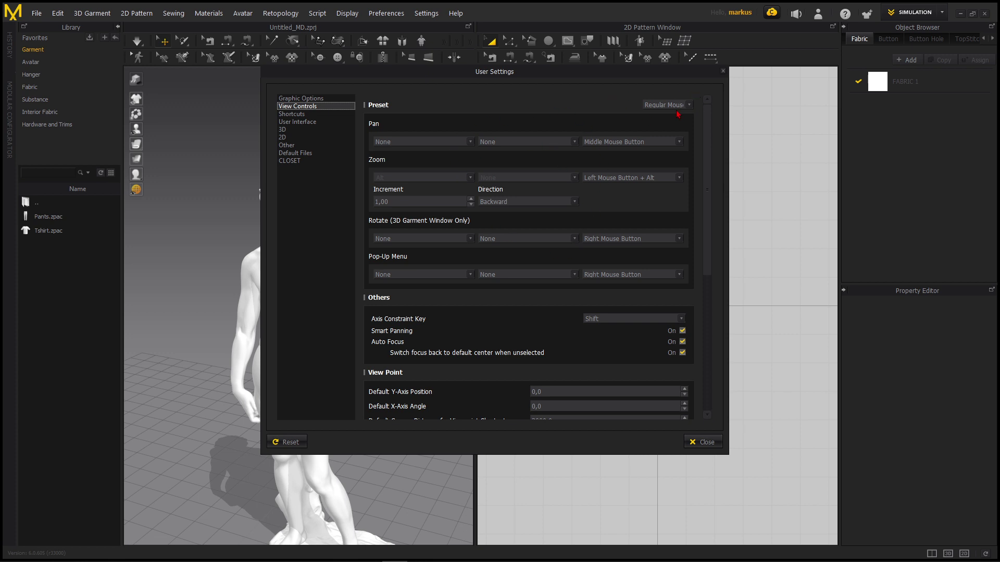
pyautogui.click(722, 71)
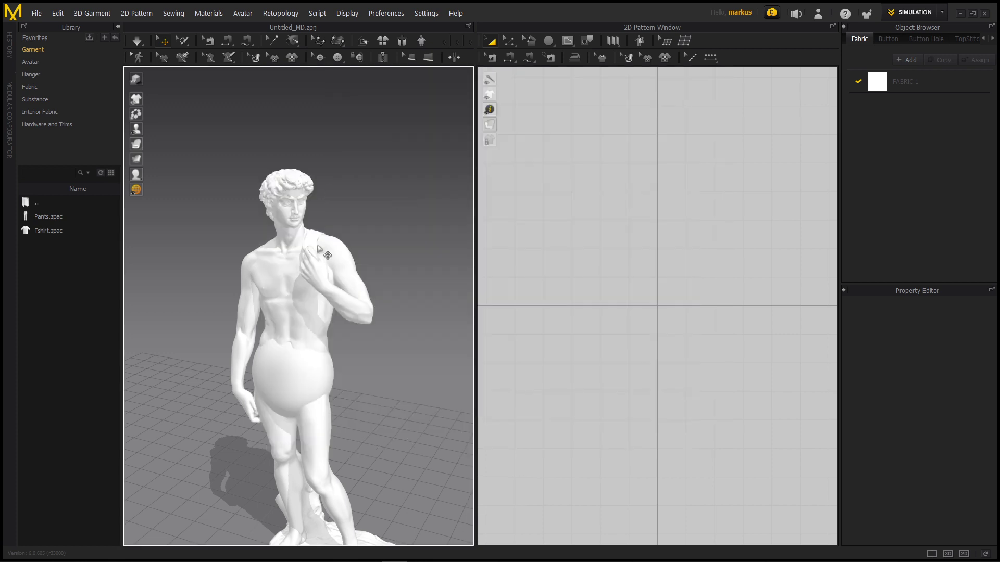
# Select the statue mesh in the 3D window and set its gizmo to Screen Coordinate
pyautogui.moveTo(272, 266); pyautogui.dragTo(273, 253, button='middle')
pyautogui.moveTo(273, 253); pyautogui.dragTo(375, 197, button='right')
pyautogui.scroll(-2, 300, 257)
pyautogui.scroll(3, 301, 255)
pyautogui.click(299, 234)
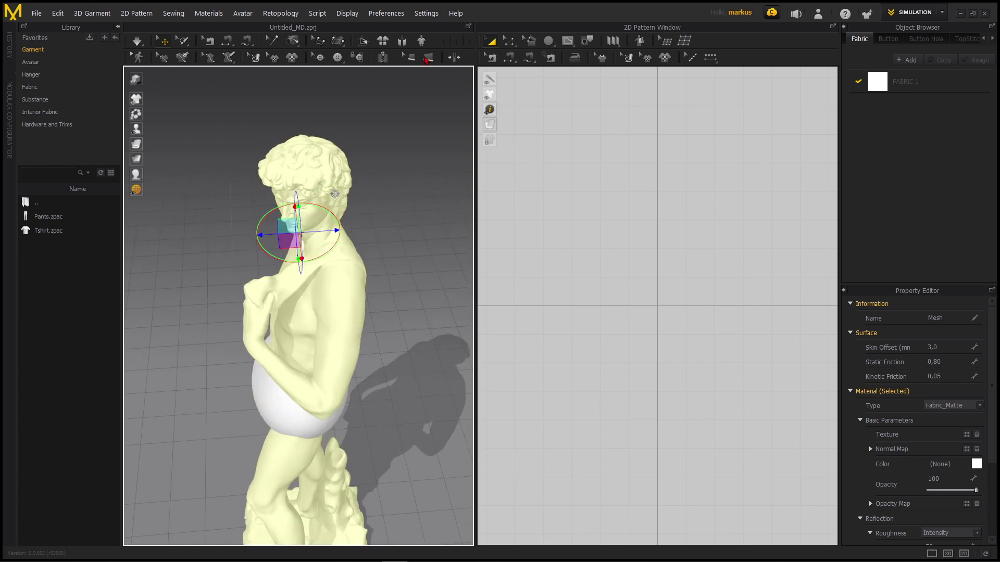
pyautogui.click(426, 13)
pyautogui.moveTo(380, 26)
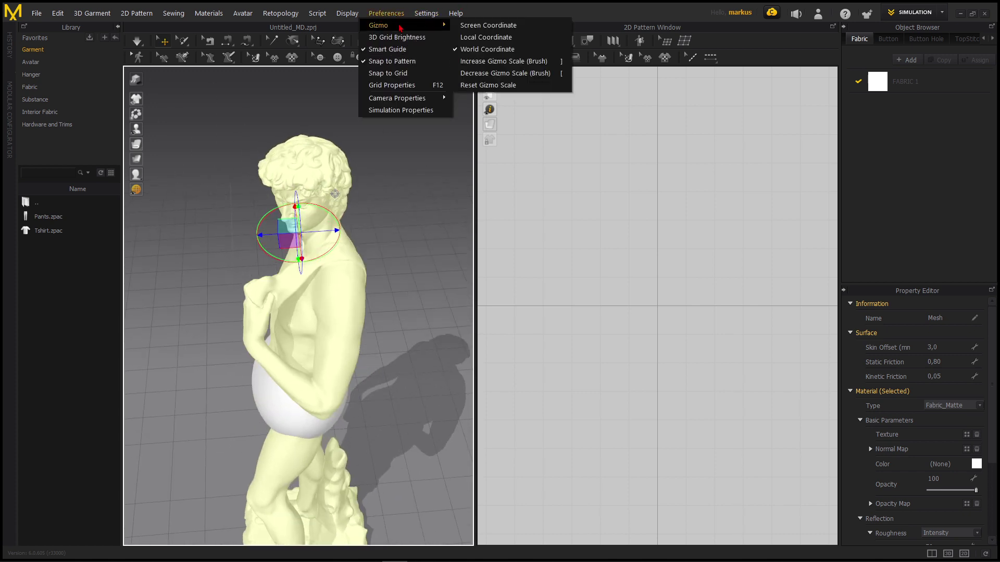
pyautogui.click(472, 26)
pyautogui.moveTo(316, 214); pyautogui.dragTo(344, 104, button='right')
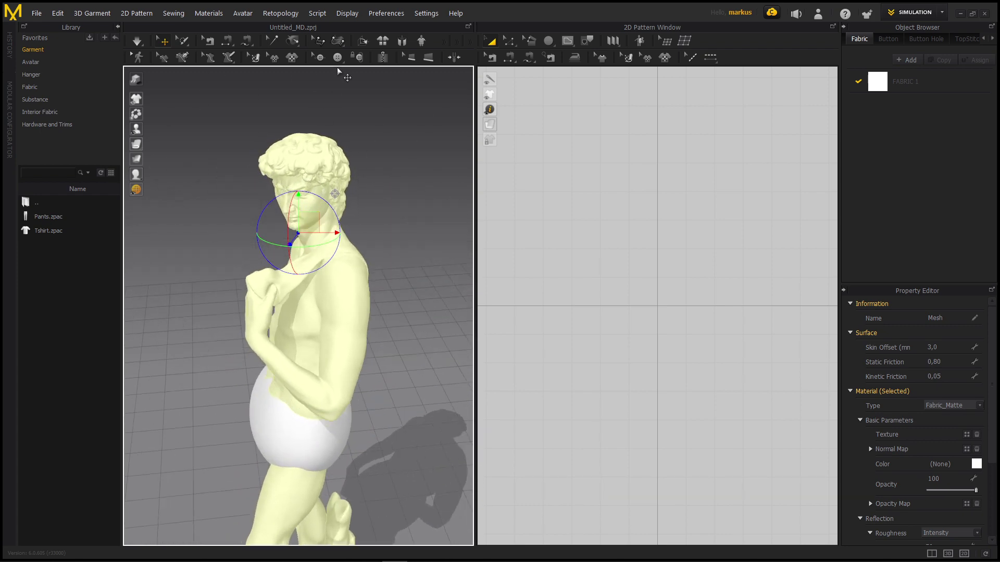
# Set the gizmo to World Coordinate and deselect the statue
pyautogui.click(419, 15)
pyautogui.moveTo(434, 24)
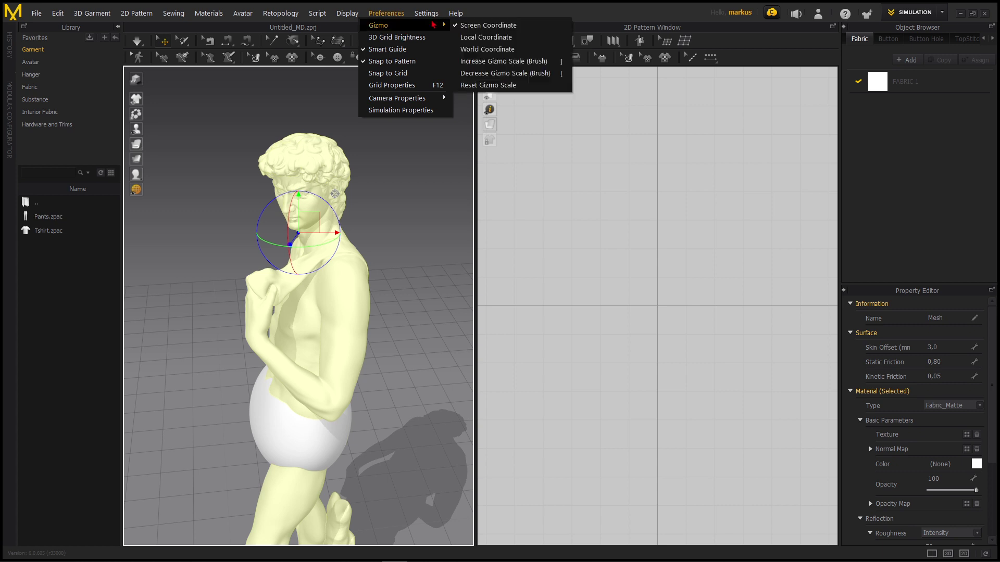
pyautogui.click(472, 51)
pyautogui.moveTo(303, 252); pyautogui.dragTo(335, 283, button='right')
pyautogui.click(212, 241)
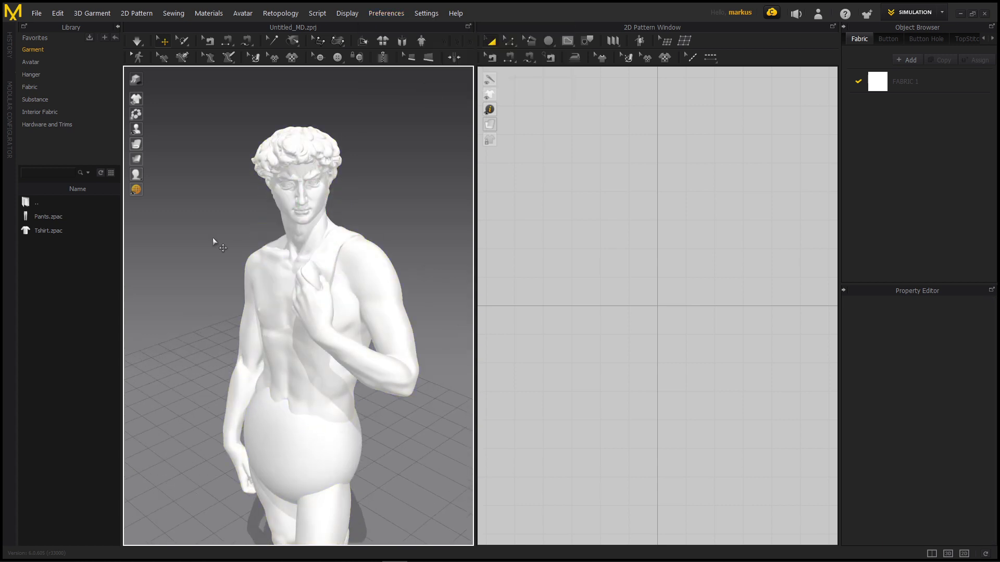
# Draw a circular pattern with an outline about 2175 mm long beside the statue's silhouette in the 2D Pattern Window, using the Ellipse tool
pyautogui.moveTo(289, 247); pyautogui.dragTo(294, 272, button='middle')
pyautogui.moveTo(294, 276); pyautogui.dragTo(312, 310, button='right')
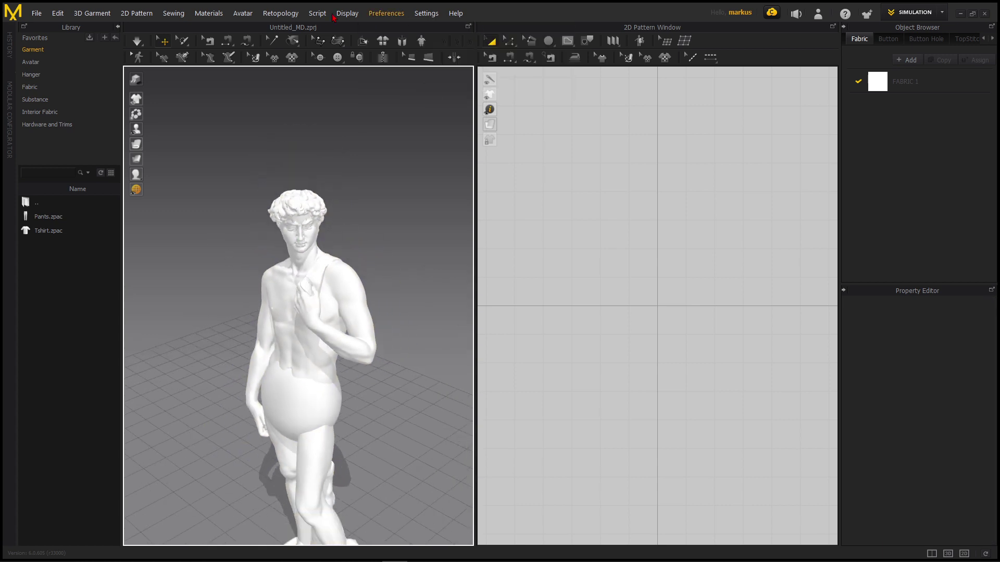
pyautogui.scroll(-3, 312, 284)
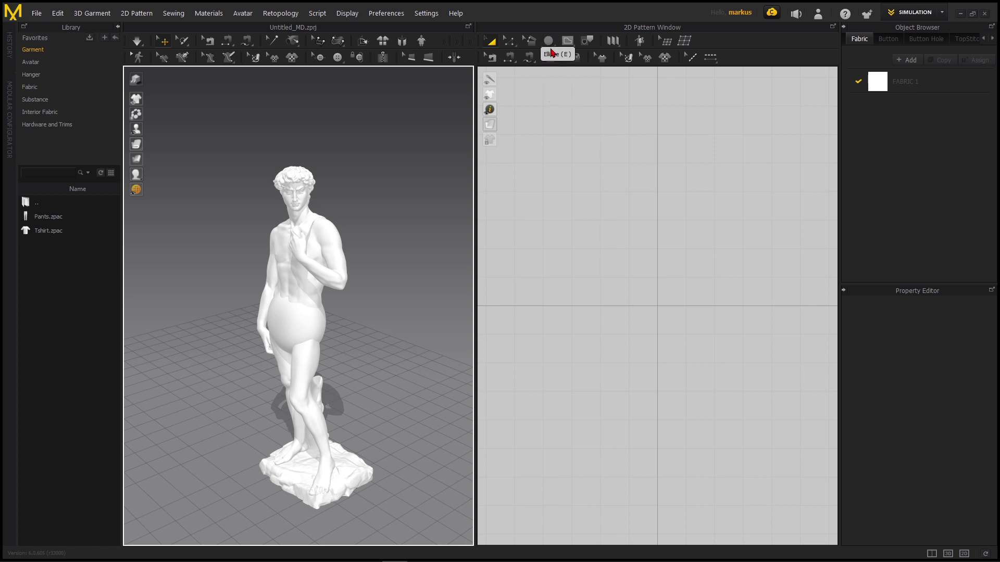
pyautogui.click(551, 51)
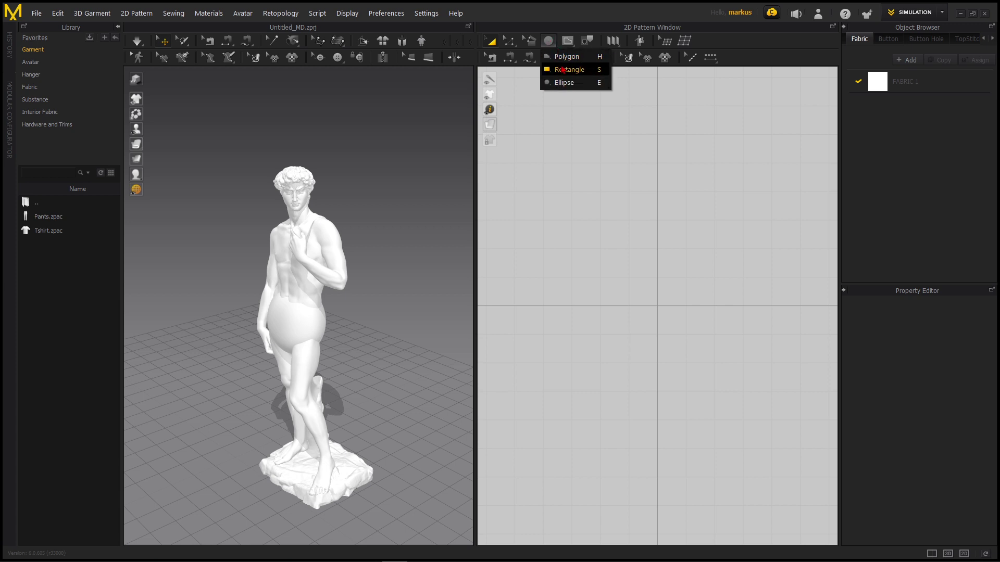
pyautogui.click(564, 82)
pyautogui.scroll(-3, 608, 218)
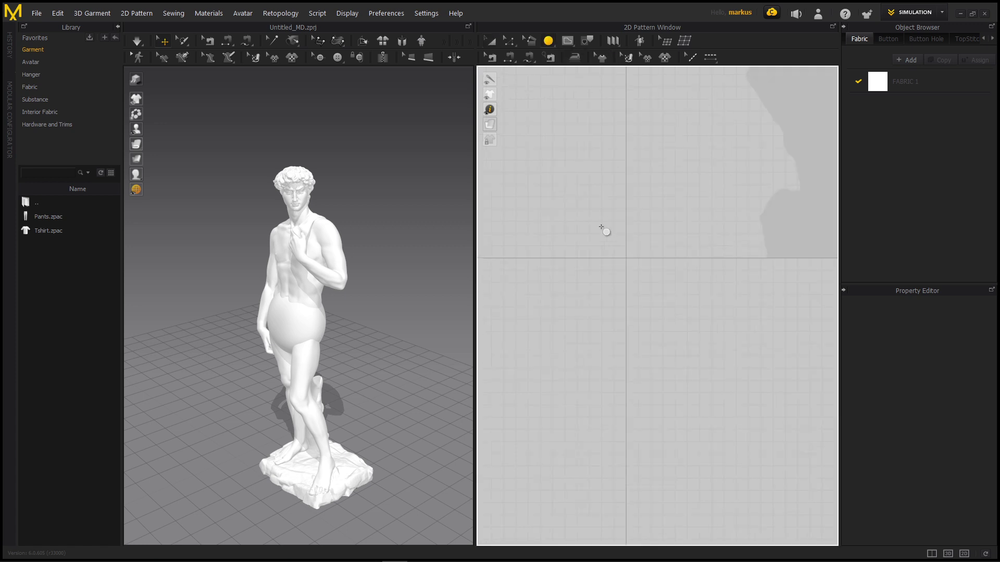
pyautogui.moveTo(679, 134); pyautogui.dragTo(660, 247, button='middle')
pyautogui.scroll(-8, 660, 239)
pyautogui.moveTo(677, 187); pyautogui.dragTo(573, 281, button='middle')
pyautogui.scroll(3, 595, 233)
pyautogui.scroll(-3, 695, 232)
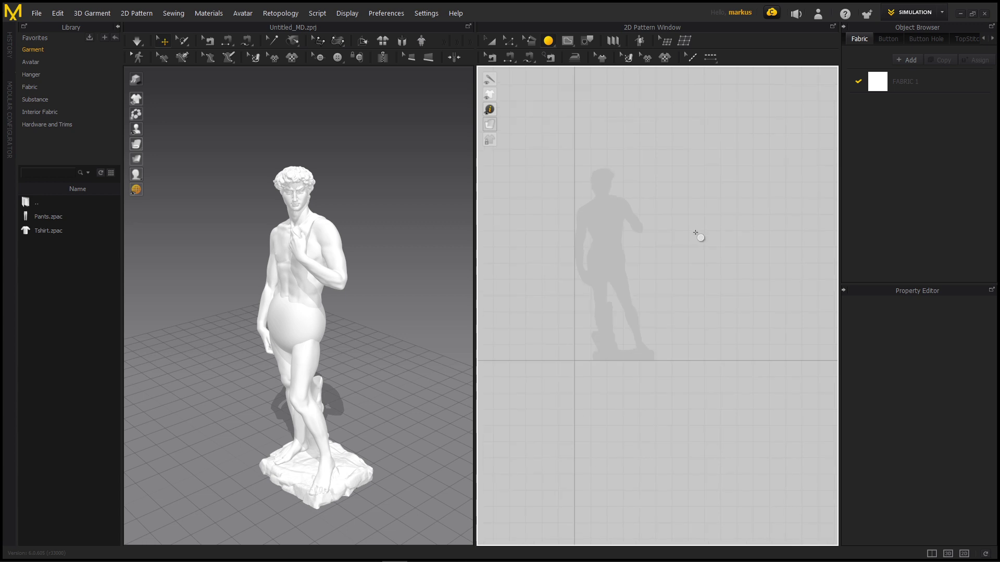
pyautogui.moveTo(698, 200); pyautogui.dragTo(807, 314)
# Select the circular pattern in the 3D window and move it up off the floor beside the statue
pyautogui.scroll(-5, 424, 380)
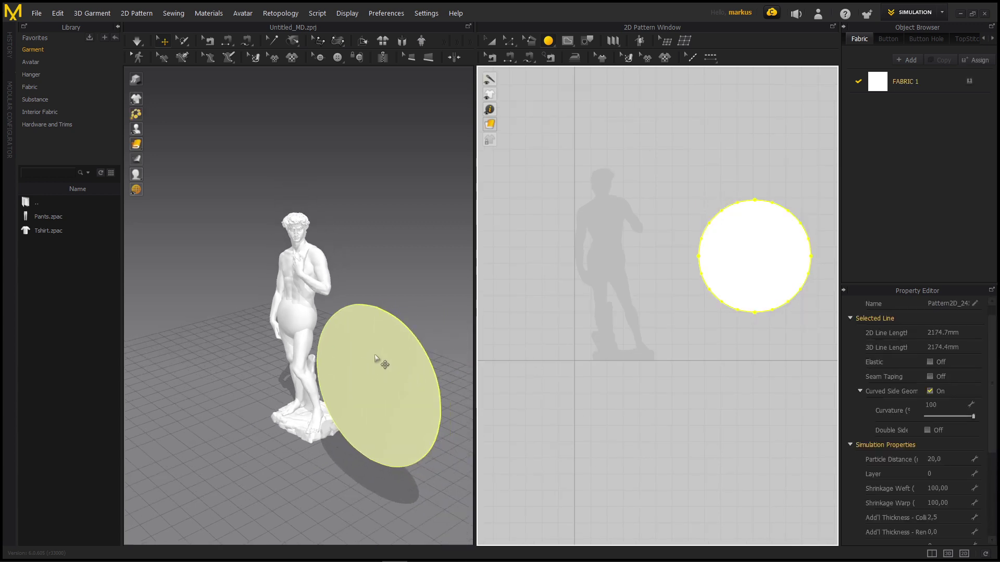
pyautogui.moveTo(381, 345); pyautogui.dragTo(329, 296, button='right')
pyautogui.click(317, 298)
pyautogui.scroll(2, 352, 264)
pyautogui.moveTo(316, 284); pyautogui.dragTo(292, 237)
pyautogui.moveTo(338, 242)
pyautogui.mouseDown(button='right')
pyautogui.moveTo(297, 253)
pyautogui.moveTo(334, 247)
pyautogui.mouseUp(button='right')
pyautogui.scroll(2, 333, 247)
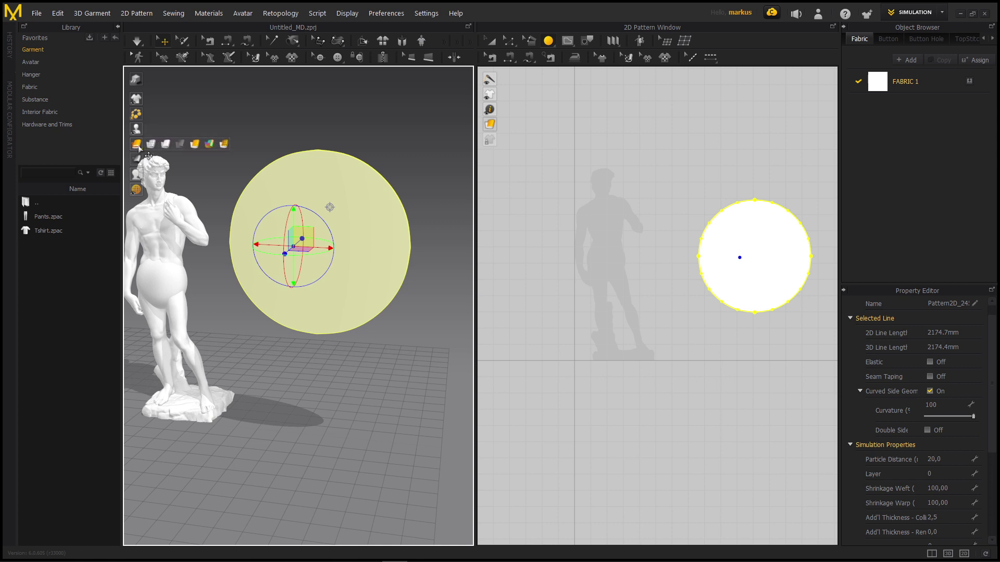
# Display the circular pattern as a mesh to examine its triangles, and restore the shaded surface display
pyautogui.click(150, 146)
pyautogui.moveTo(261, 243); pyautogui.dragTo(341, 199, button='right')
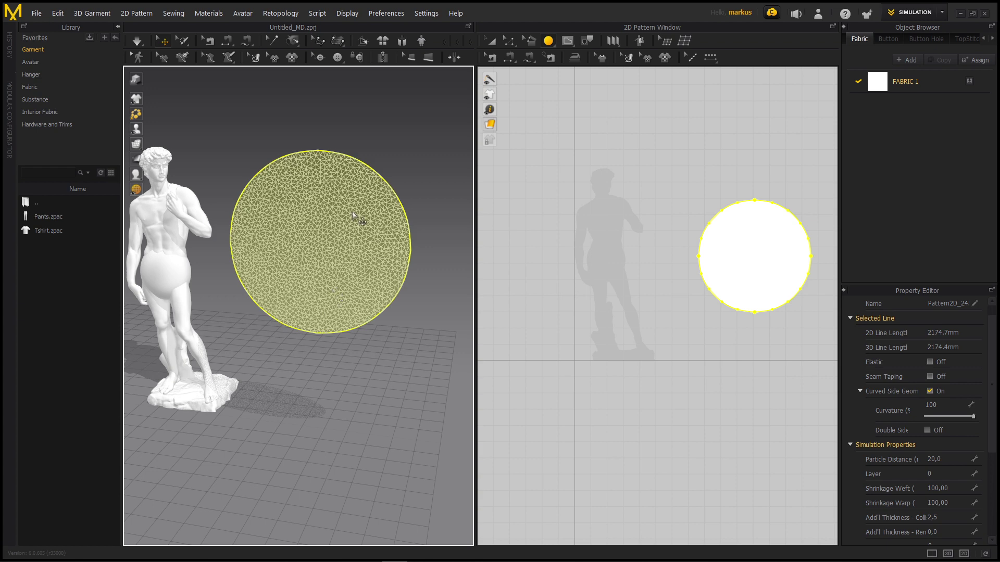
pyautogui.click(150, 144)
# Set the simulation preset to Fast (GPU)
pyautogui.click(319, 231)
pyautogui.moveTo(395, 229); pyautogui.dragTo(341, 233, button='right')
pyautogui.click(144, 44)
pyautogui.click(141, 45)
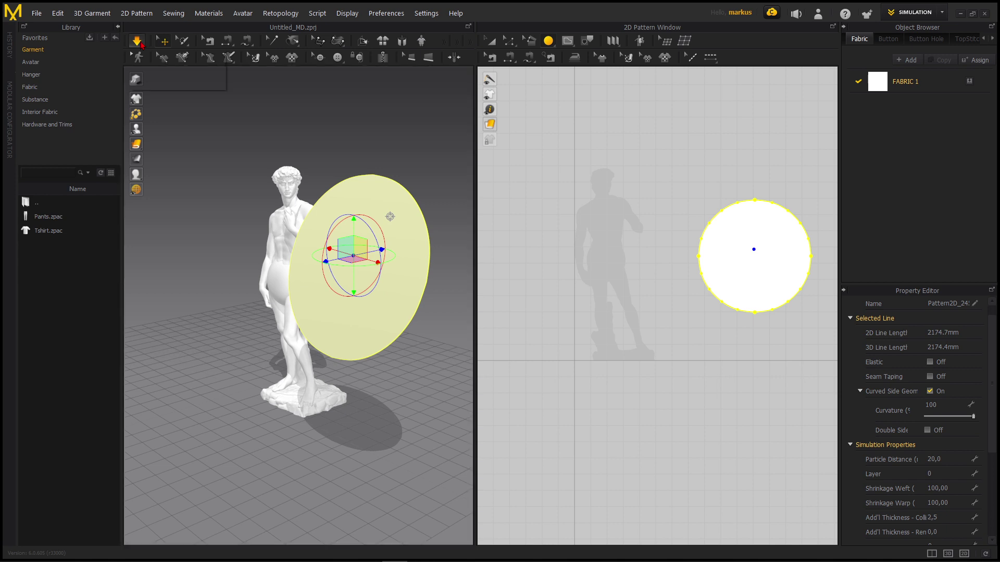
pyautogui.click(151, 58)
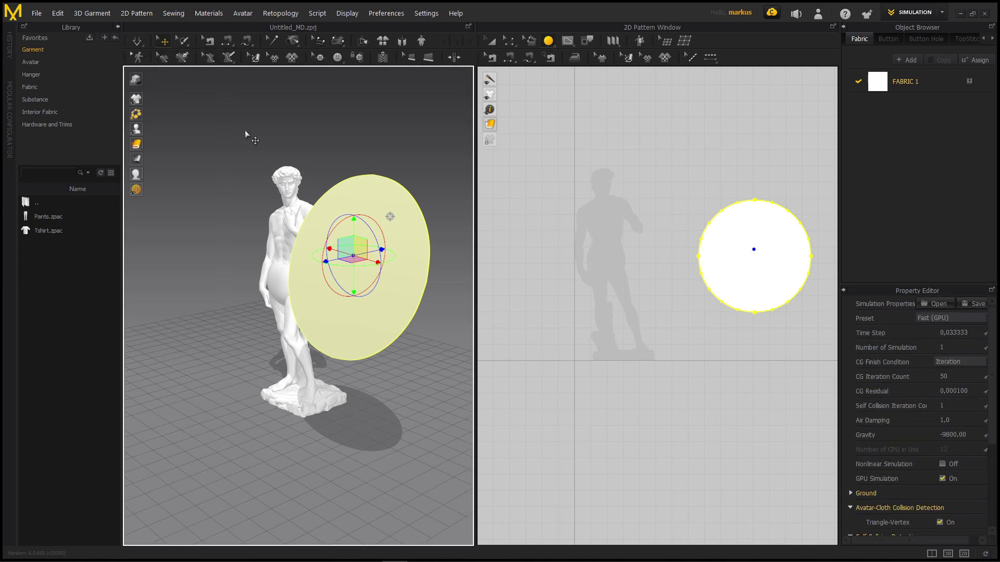
# Simulate the circular pattern while pulling the fallen cloth around on the floor, and undo the simulation
pyautogui.click(139, 44)
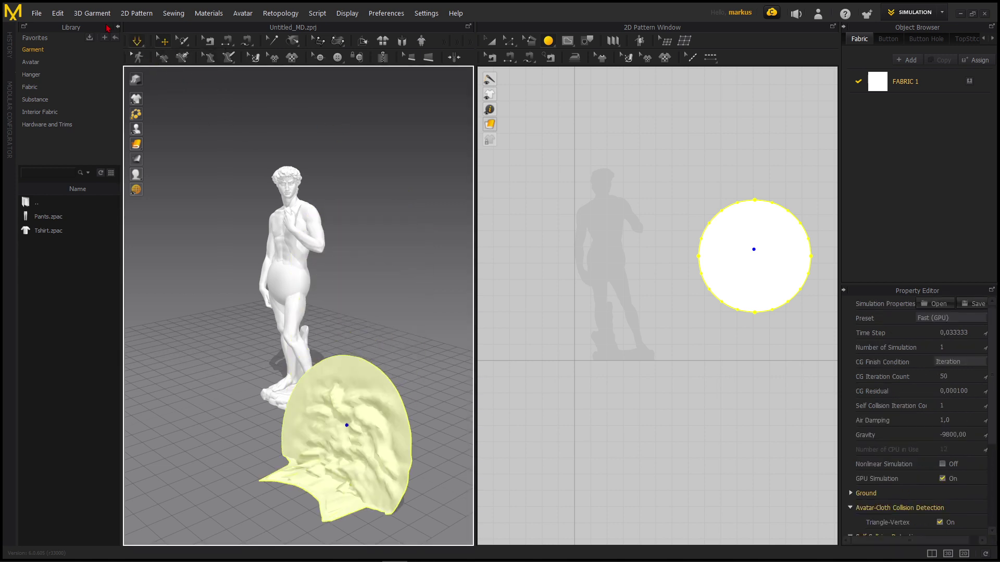
pyautogui.moveTo(349, 460); pyautogui.dragTo(384, 396)
pyautogui.moveTo(307, 445); pyautogui.dragTo(206, 426)
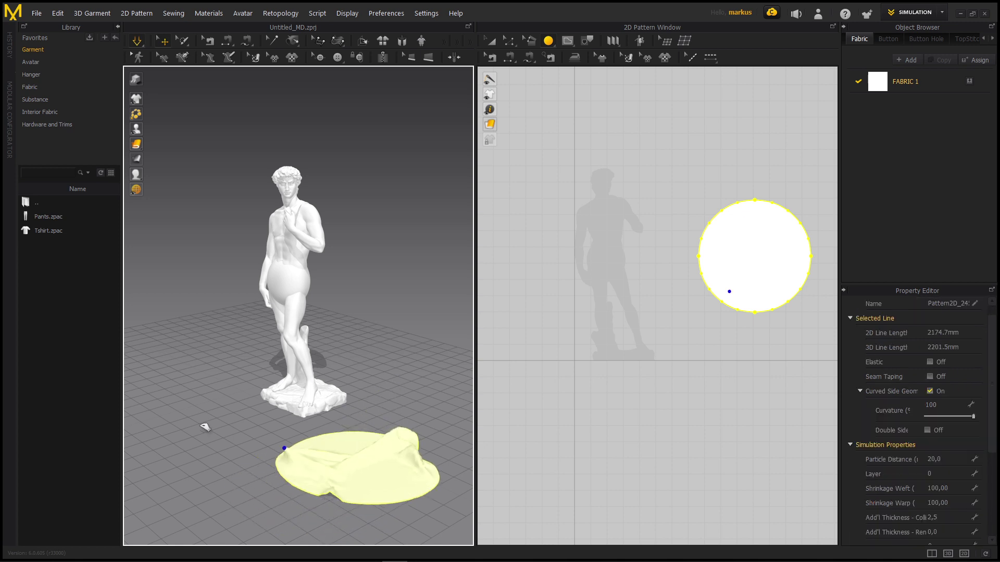
pyautogui.moveTo(353, 464); pyautogui.dragTo(324, 449)
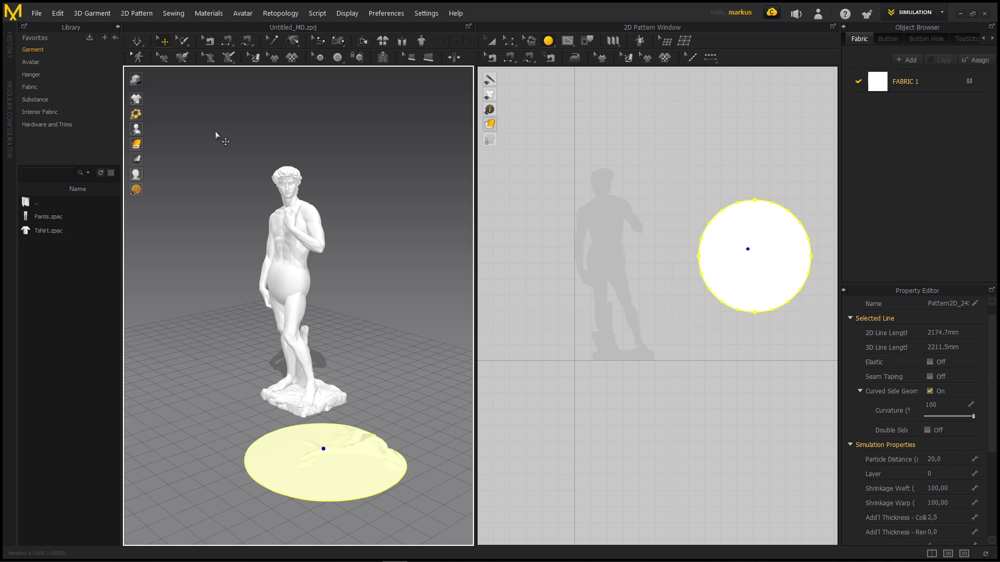
pyautogui.hotkey('ctrl', 'z')
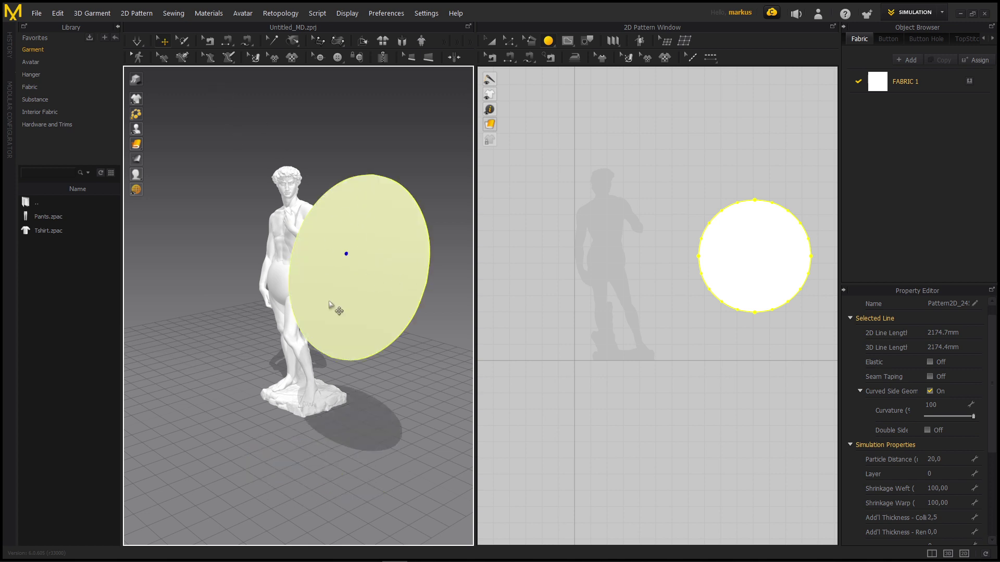
# Offset the circular pattern's outline as a single internal line at a distance of 200 mm
pyautogui.moveTo(682, 268); pyautogui.dragTo(638, 227, button='middle')
pyautogui.scroll(3, 622, 235)
pyautogui.click(509, 42)
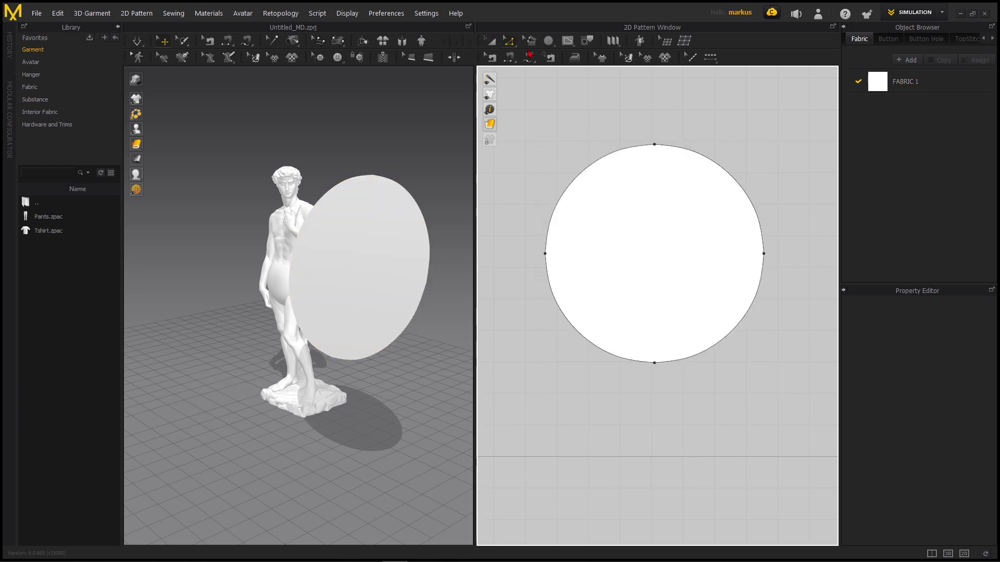
pyautogui.click(676, 153)
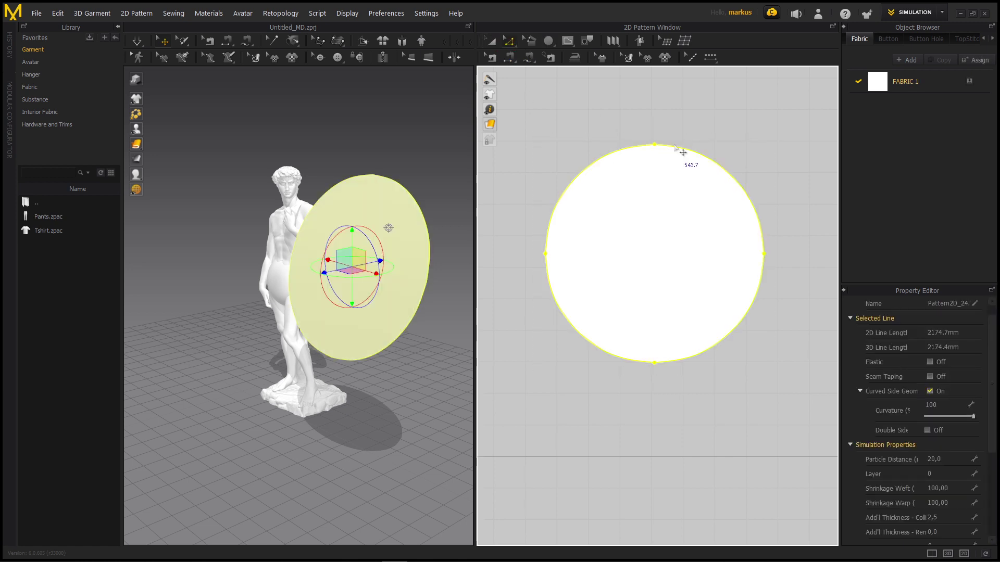
pyautogui.rightClick(729, 174)
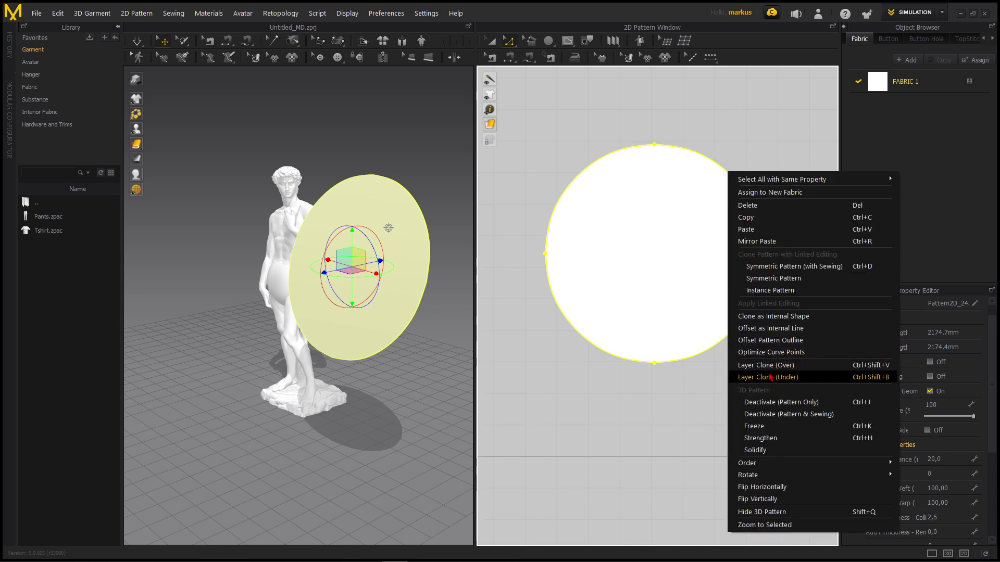
pyautogui.click(768, 328)
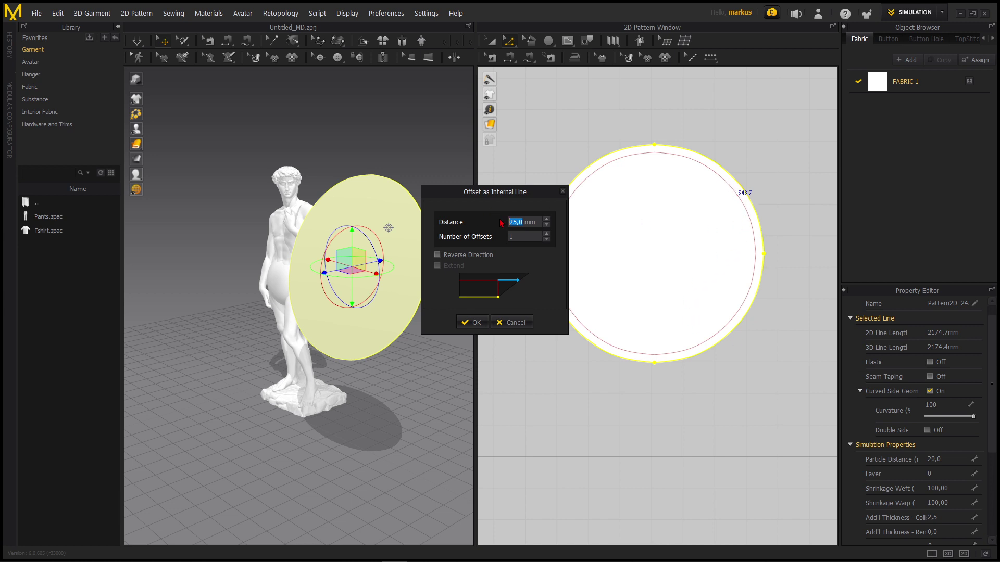
pyautogui.write('150')
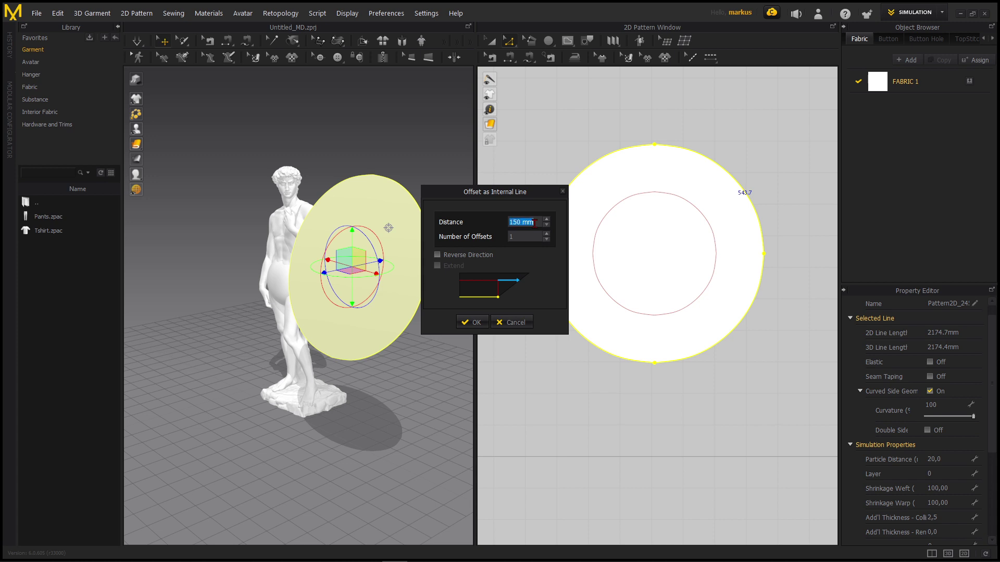
pyautogui.write('200')
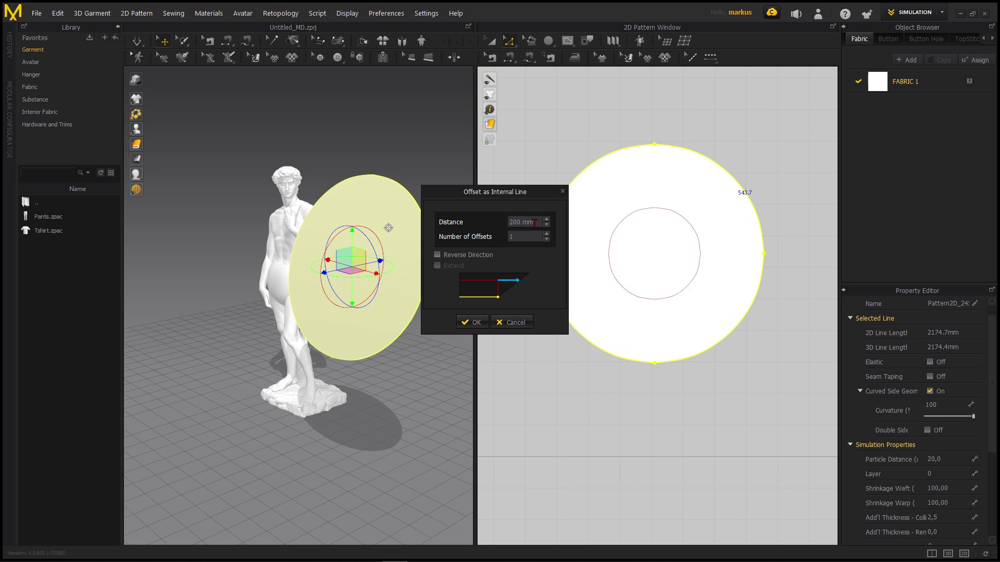
pyautogui.click(474, 322)
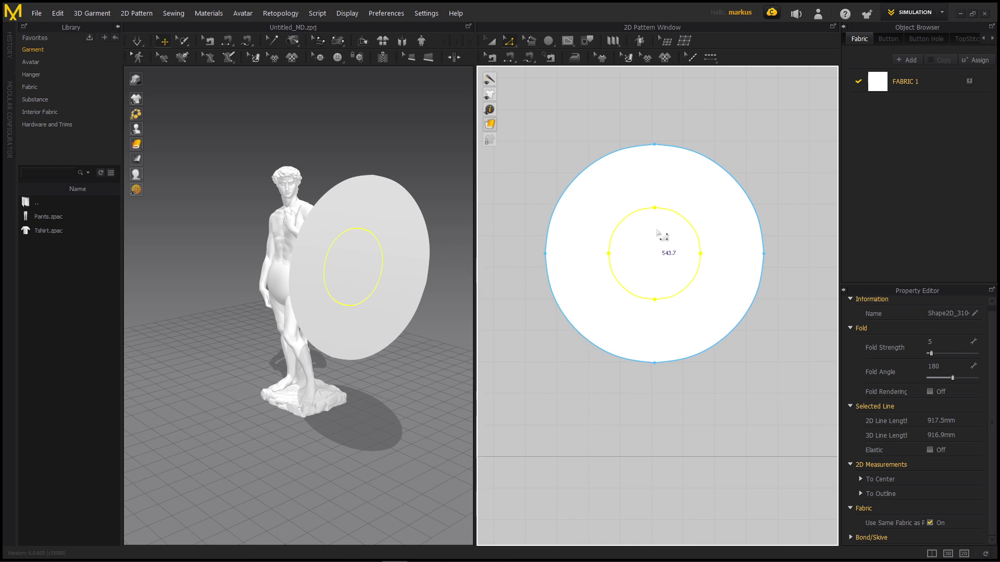
# Convert the inner circle of the pattern to a hole to form a ring
pyautogui.rightClick(678, 217)
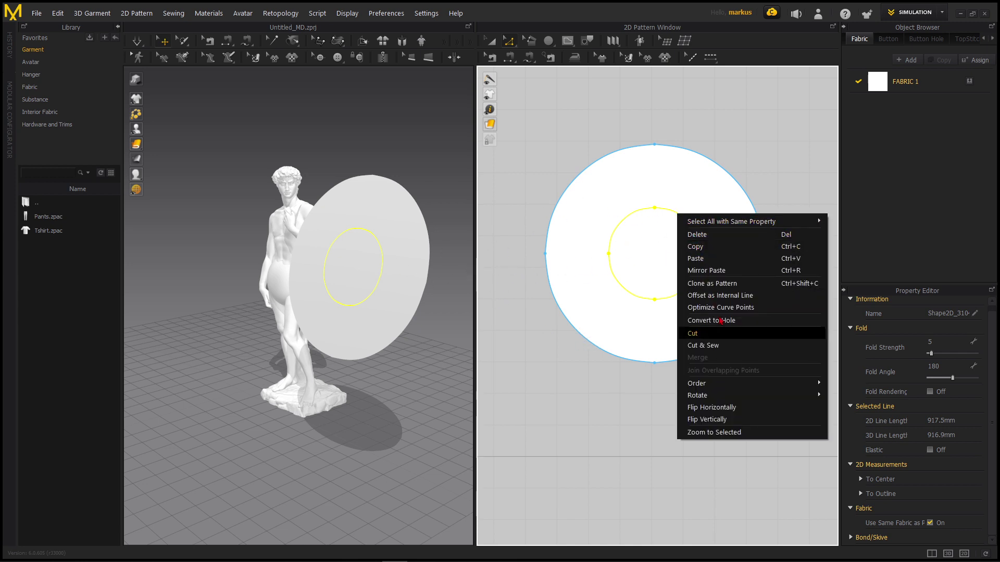
pyautogui.click(706, 337)
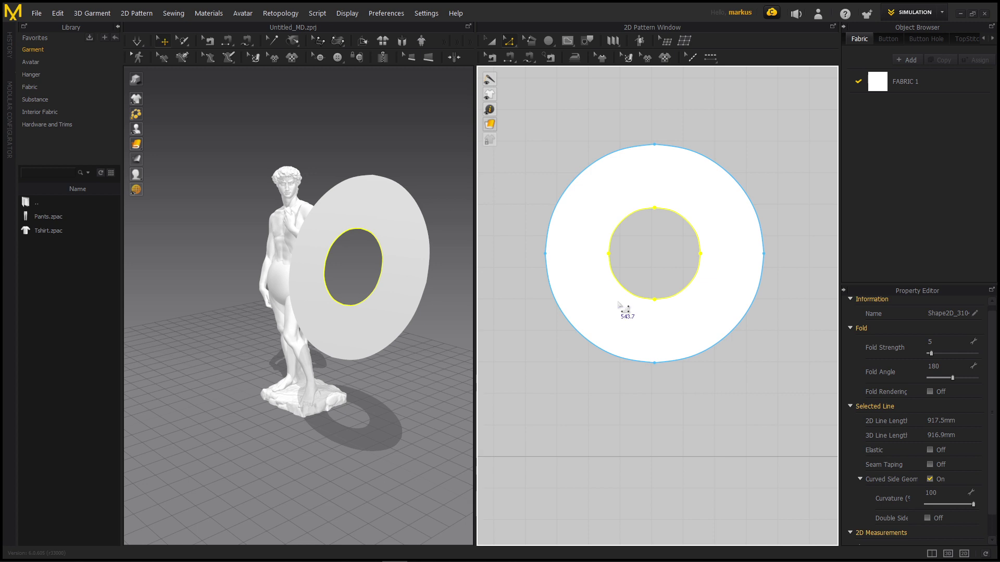
pyautogui.scroll(-3, 377, 293)
pyautogui.scroll(-5, 573, 278)
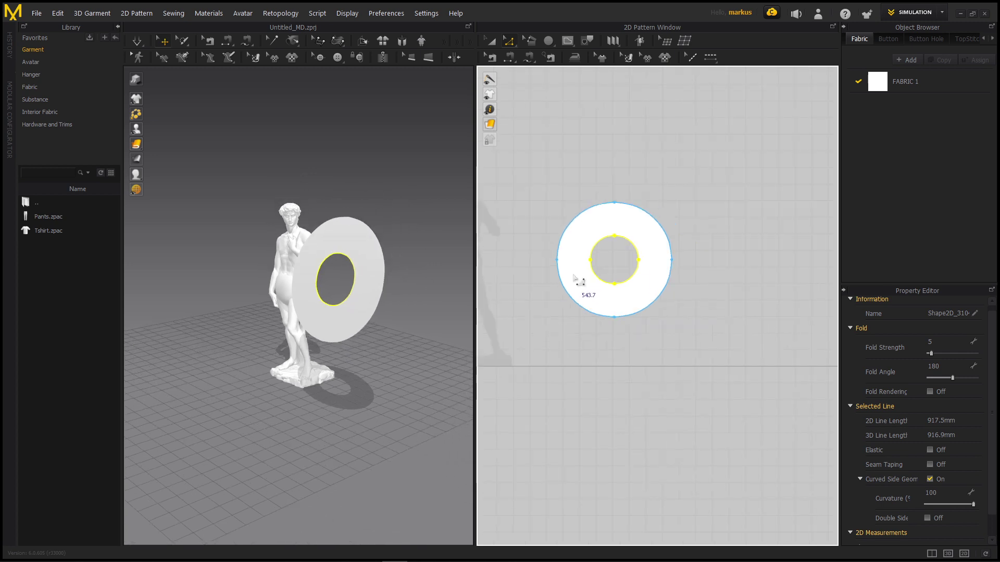
# Offset the ring pattern's outer outline as a single internal line at a distance of 10 mm
pyautogui.click(571, 239)
pyautogui.click(490, 41)
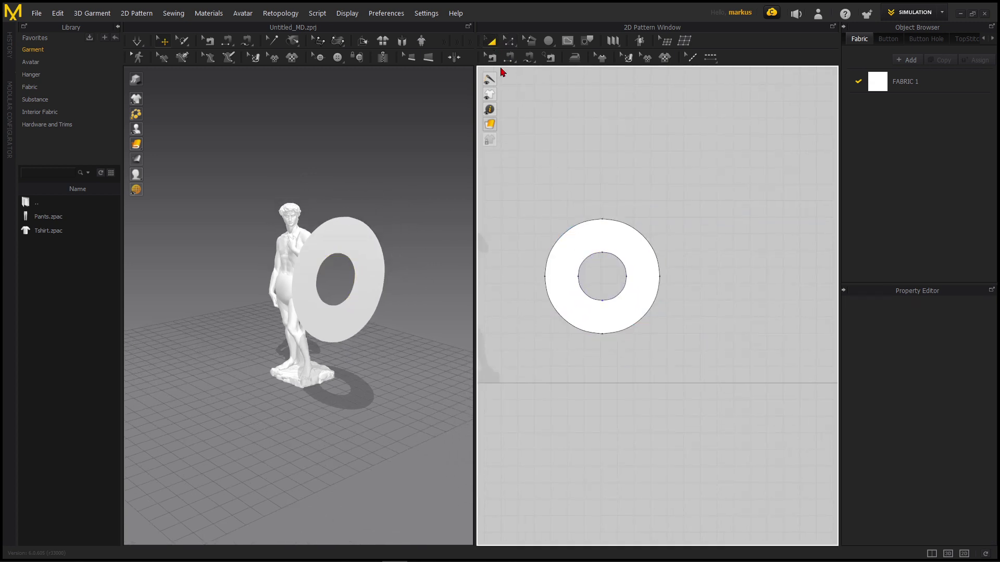
pyautogui.click(578, 248)
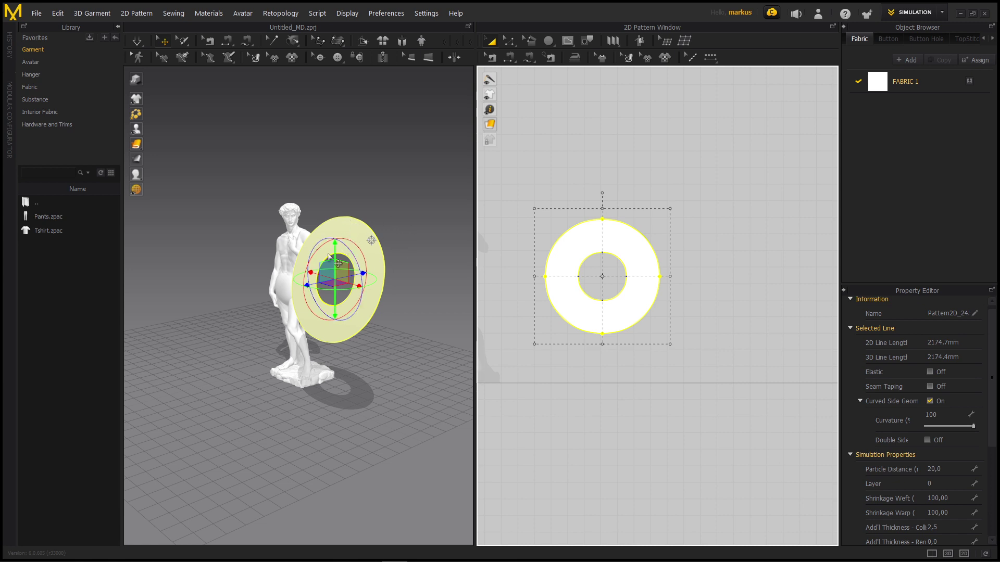
pyautogui.scroll(3, 646, 281)
pyautogui.click(639, 193)
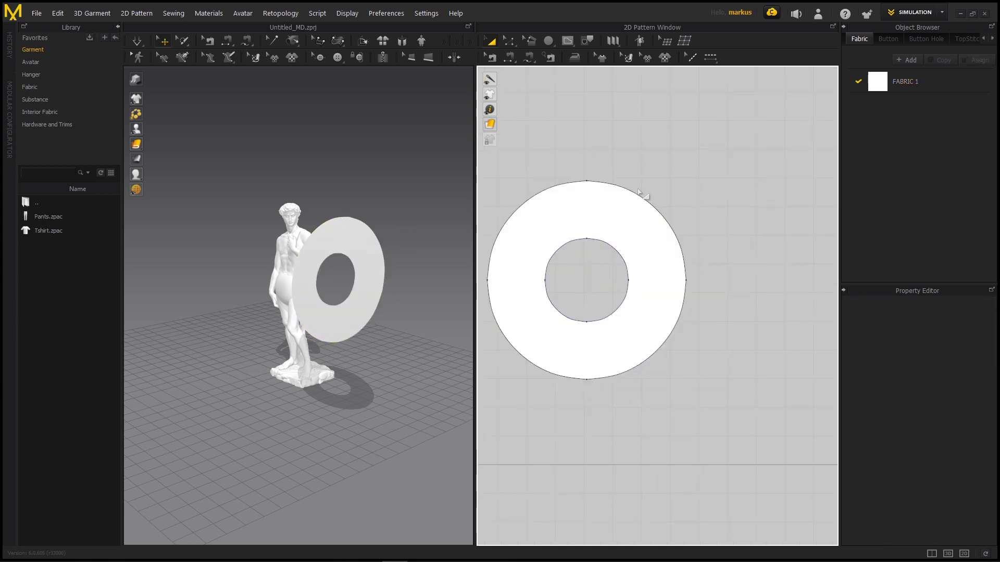
pyautogui.click(672, 228)
pyautogui.click(509, 40)
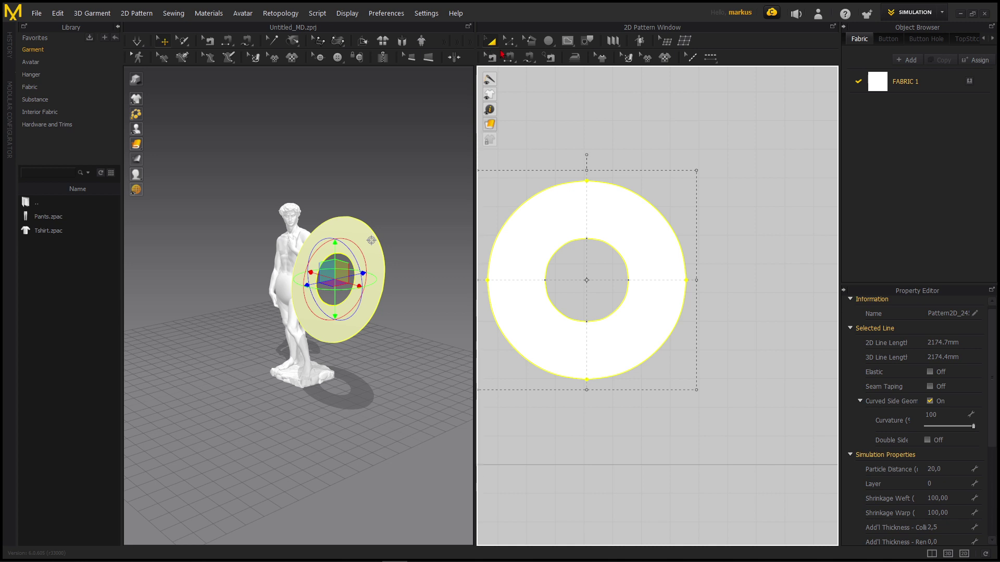
pyautogui.rightClick(626, 190)
pyautogui.click(670, 272)
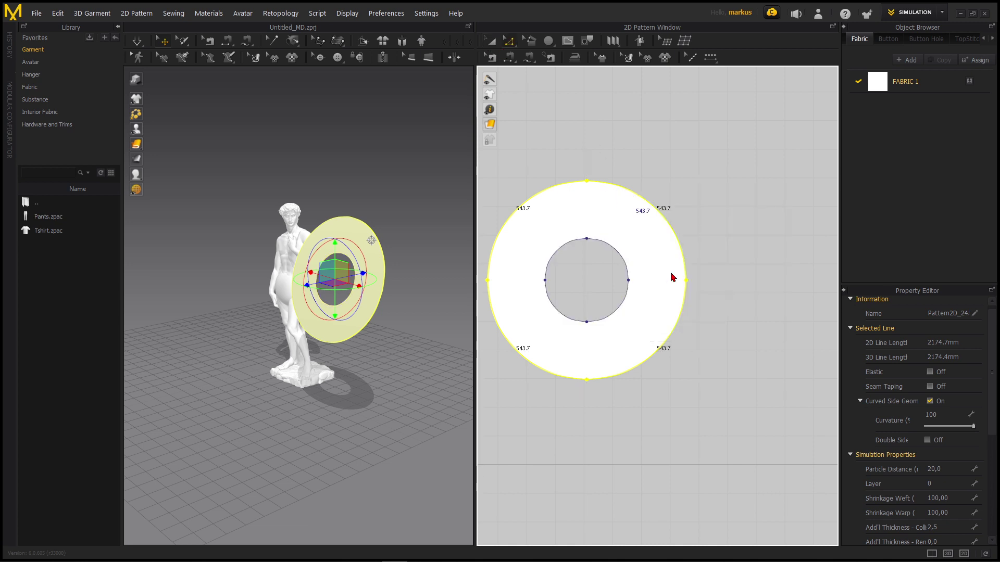
pyautogui.write('20')
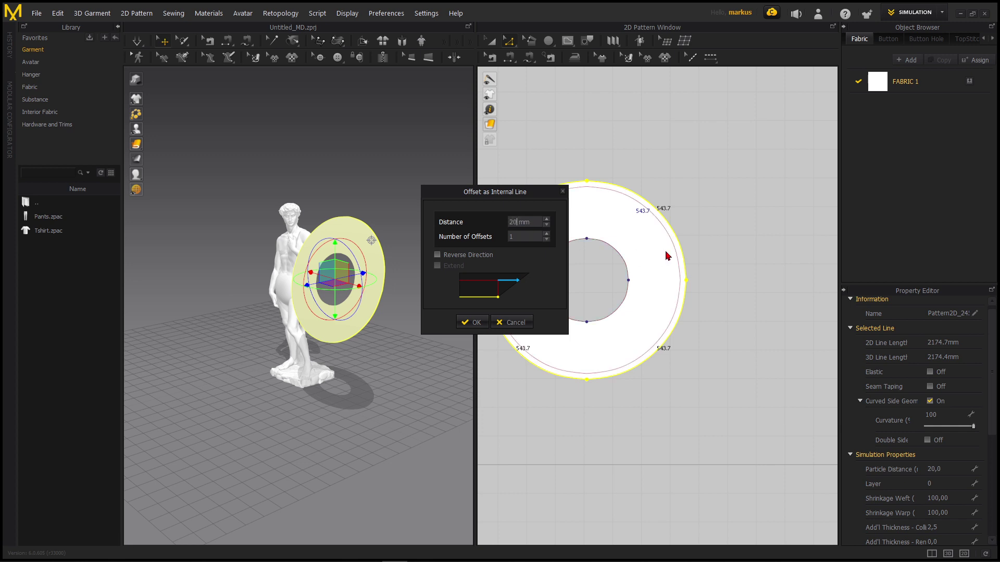
pyautogui.write('10')
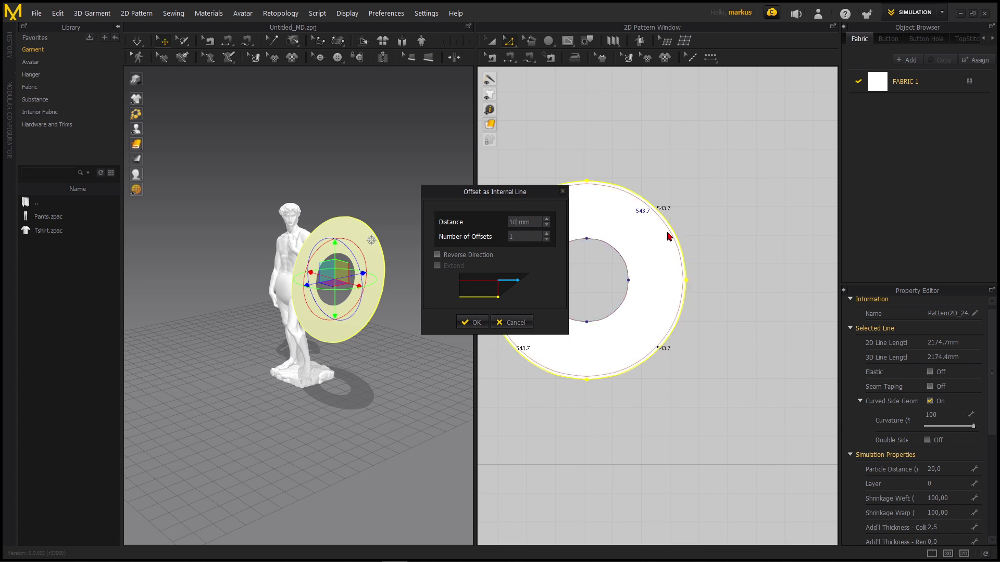
pyautogui.click(471, 321)
# Cut the ring pattern along the new internal line to separate a thin outer band from the main ring
pyautogui.scroll(5, 669, 275)
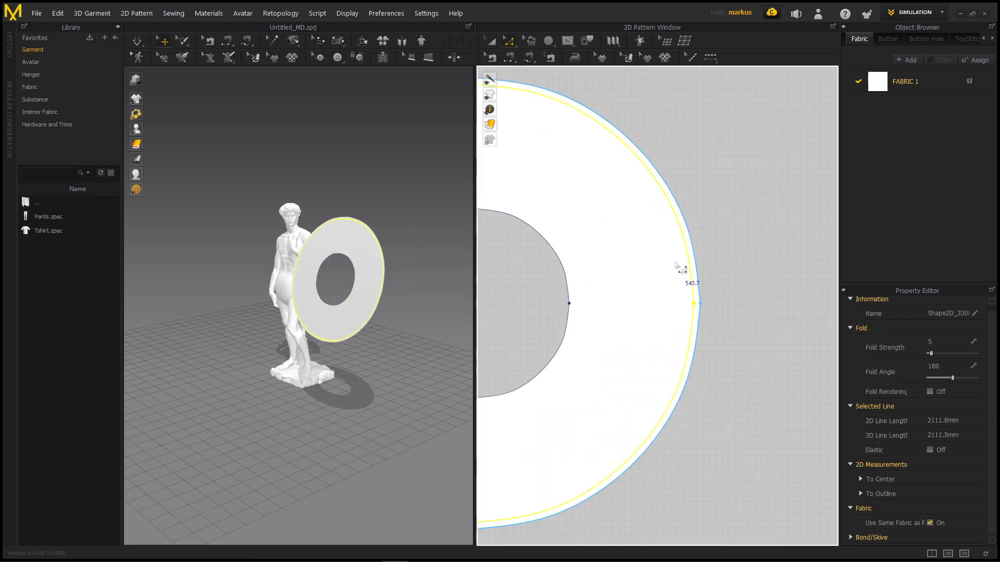
pyautogui.rightClick(676, 217)
pyautogui.click(704, 348)
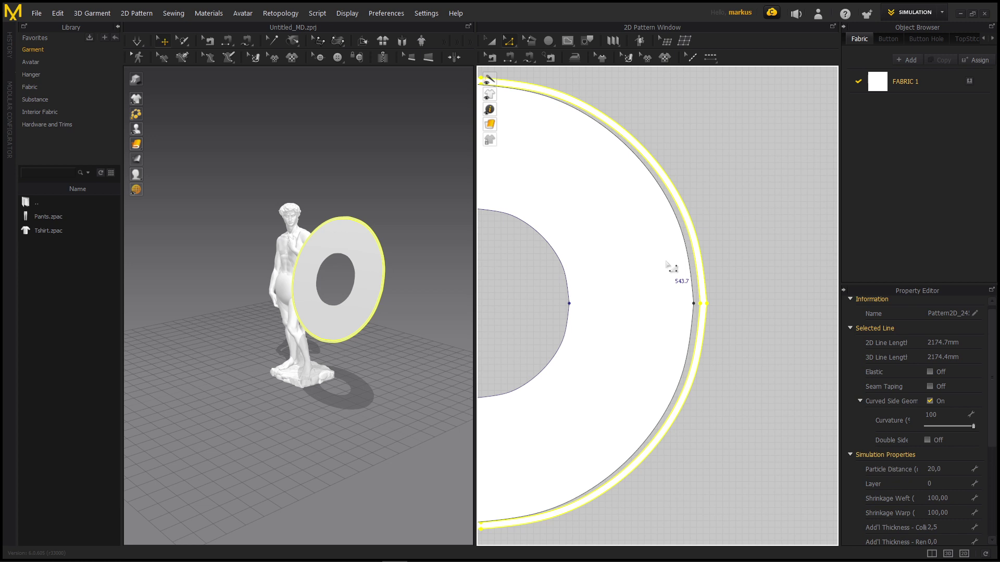
pyautogui.scroll(-5, 667, 263)
pyautogui.click(696, 230)
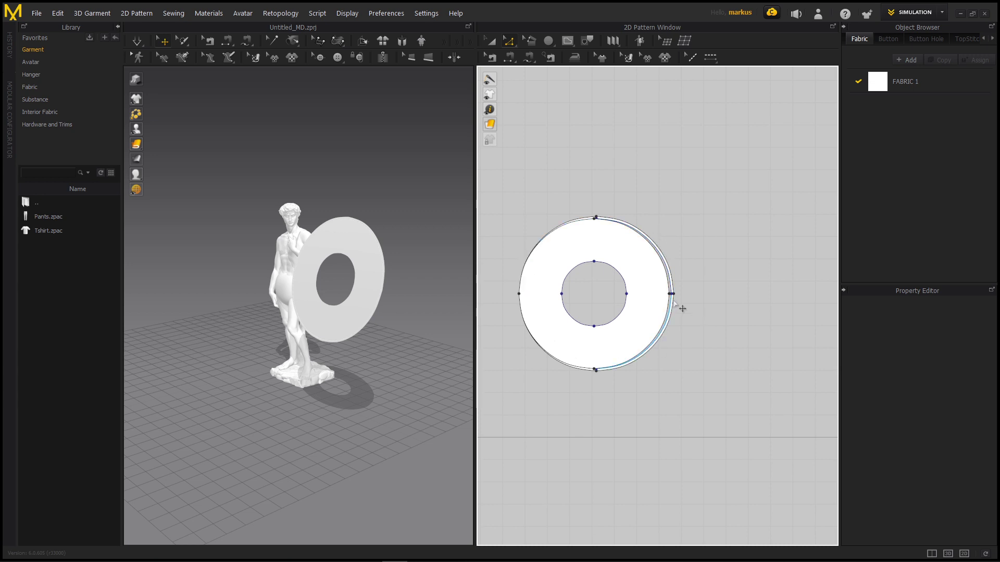
pyautogui.scroll(-2, 561, 270)
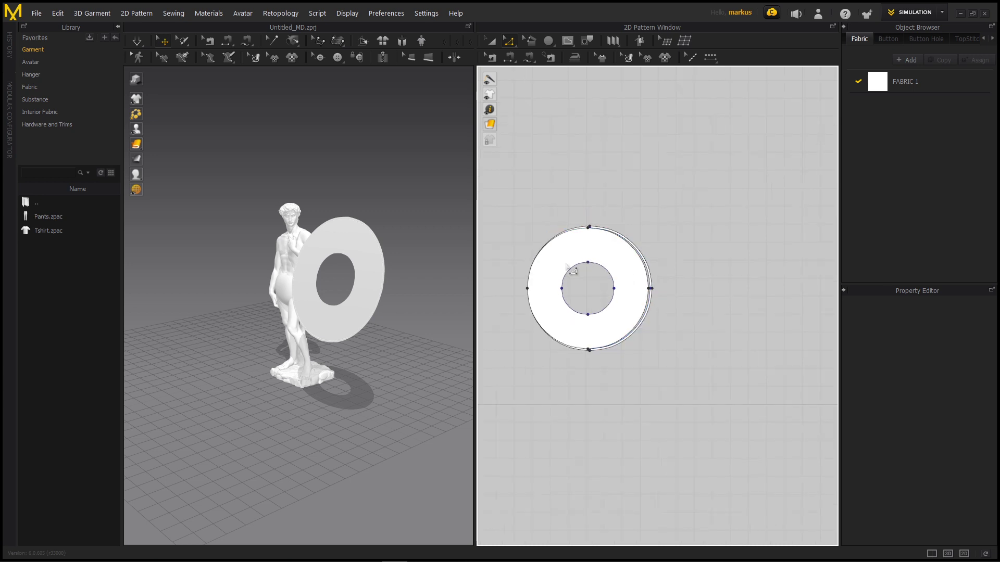
pyautogui.moveTo(566, 267); pyautogui.dragTo(596, 257, button='middle')
pyautogui.click(490, 42)
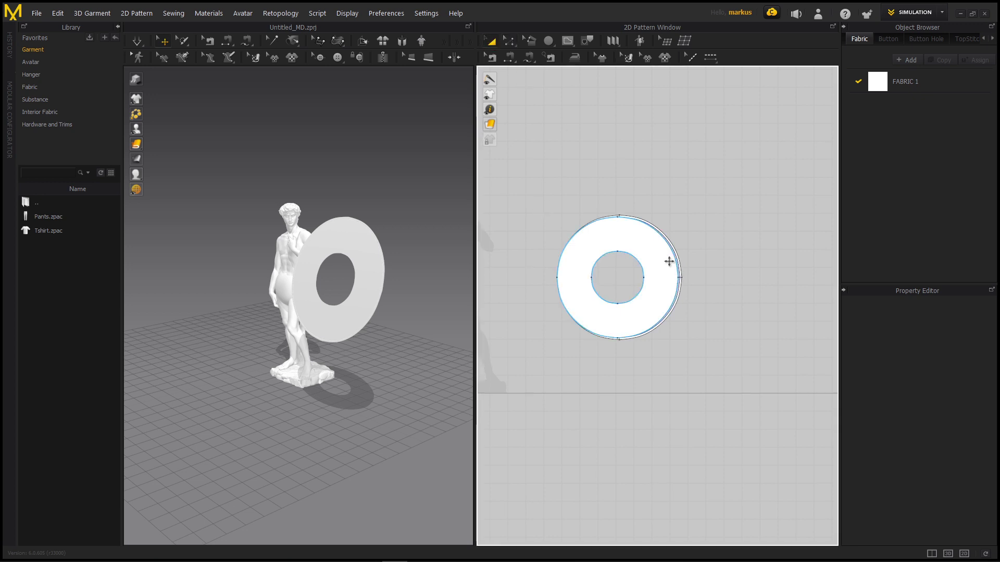
# Draw two horizontal internal lines across the main ring, one on each side of the hole, from inner edge to outer edge
pyautogui.scroll(5, 666, 266)
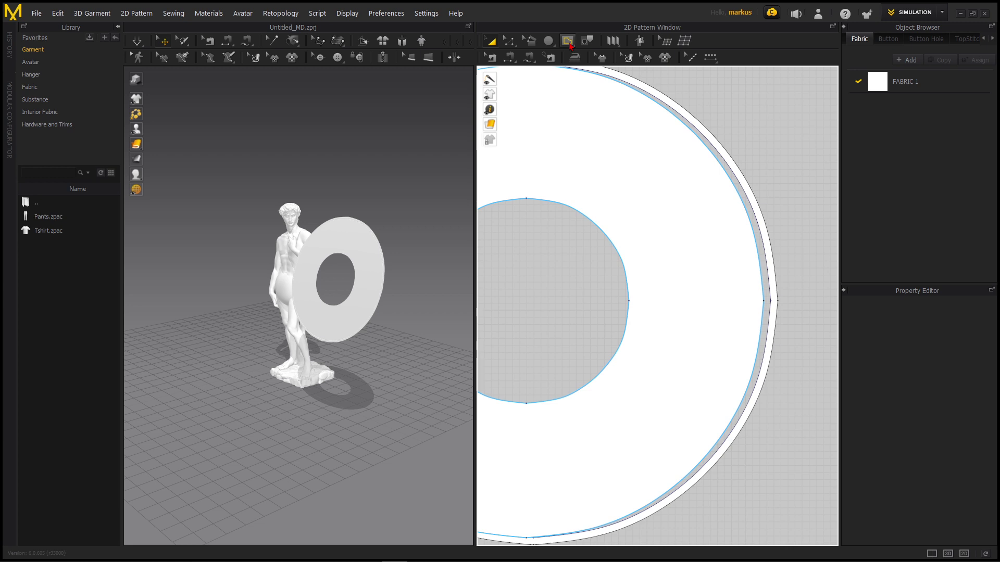
pyautogui.click(569, 44)
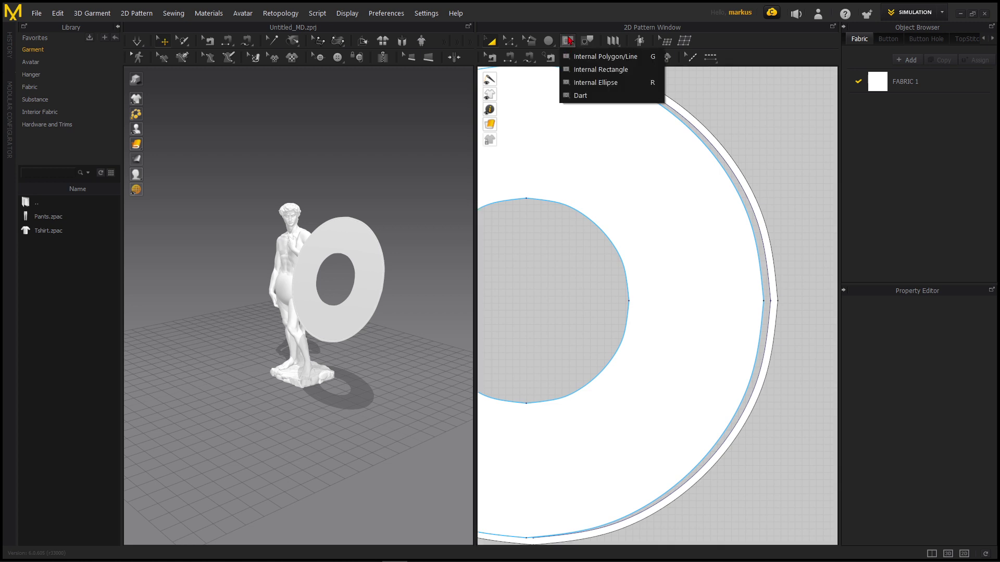
pyautogui.click(599, 56)
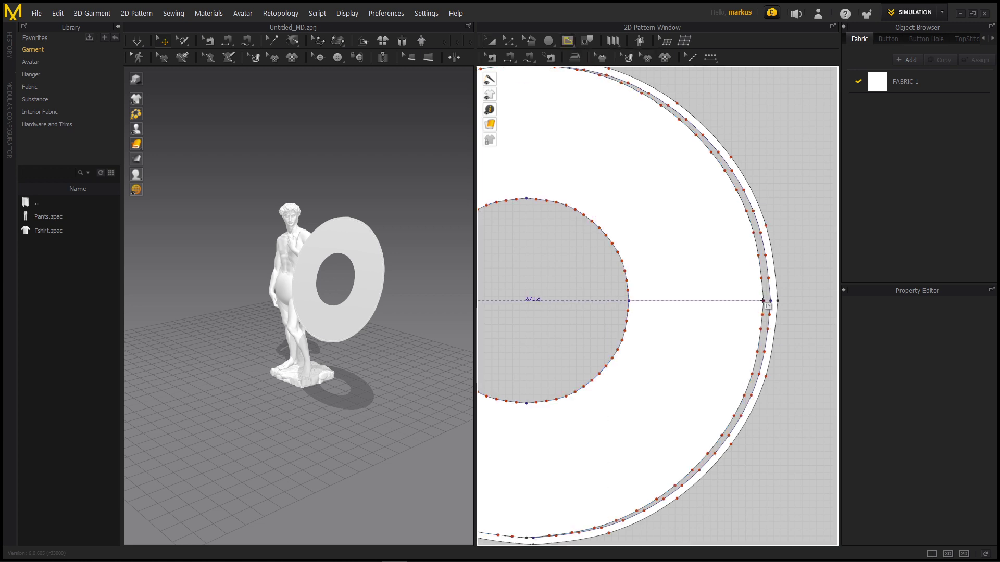
pyautogui.doubleClick(630, 303)
pyautogui.scroll(-3, 572, 311)
pyautogui.moveTo(556, 308); pyautogui.dragTo(704, 301, button='middle')
pyautogui.scroll(3, 627, 312)
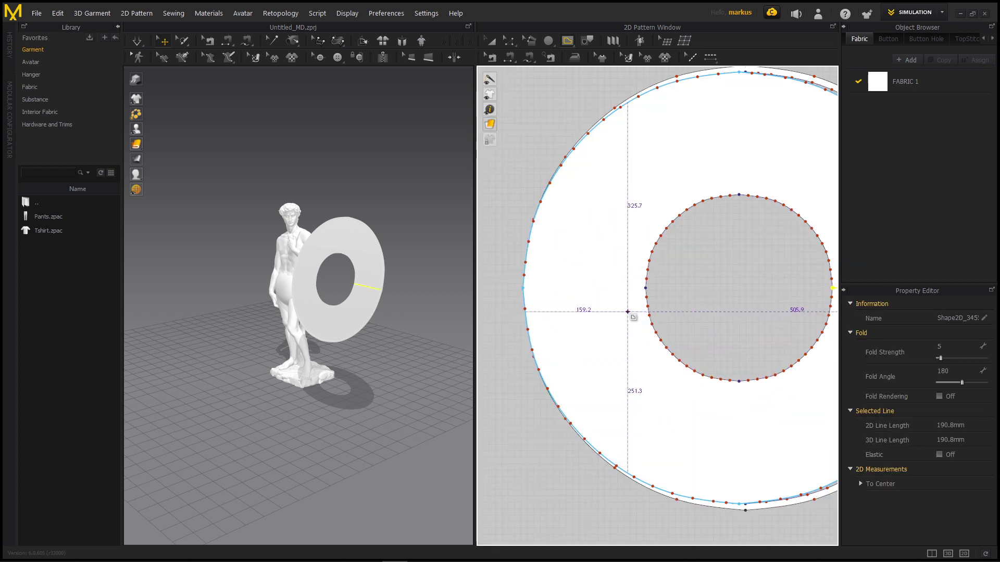
pyautogui.scroll(2, 628, 311)
pyautogui.click(650, 282)
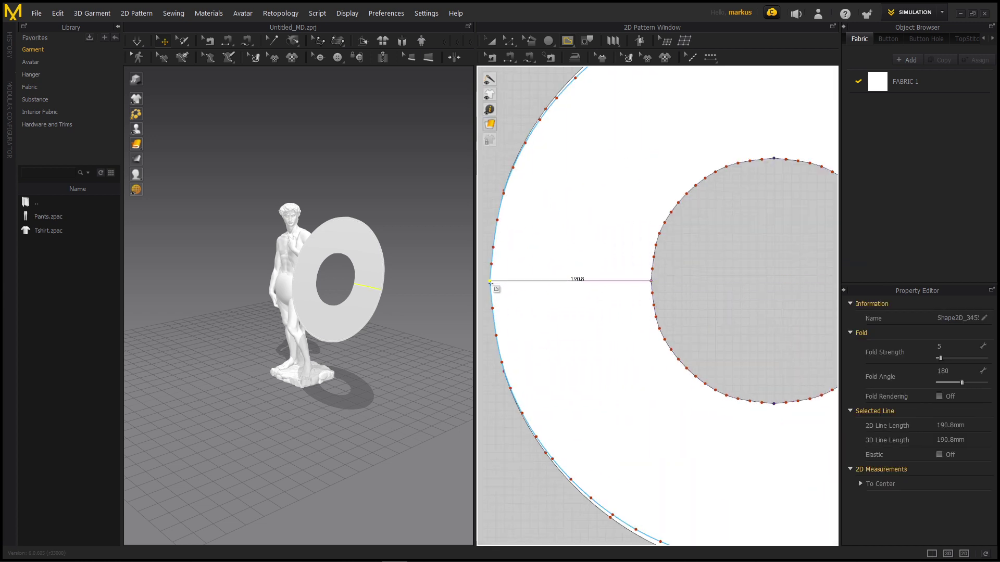
pyautogui.click(490, 281)
# Cut & Sew the ring along both horizontal internal lines to divide it into two sewn halves
pyautogui.scroll(-3, 568, 336)
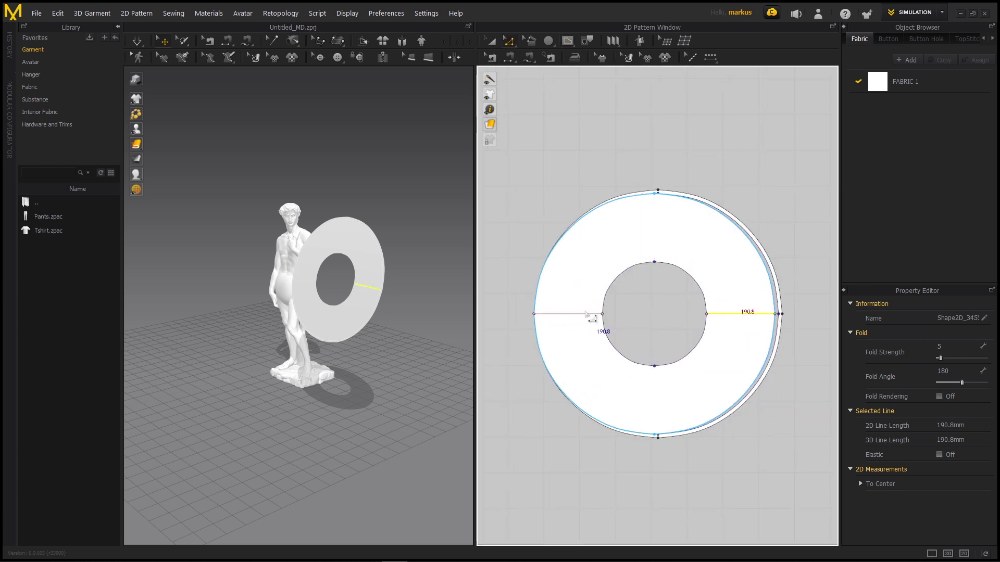
pyautogui.keyDown('shift'); pyautogui.click(727, 321); pyautogui.keyUp('shift')
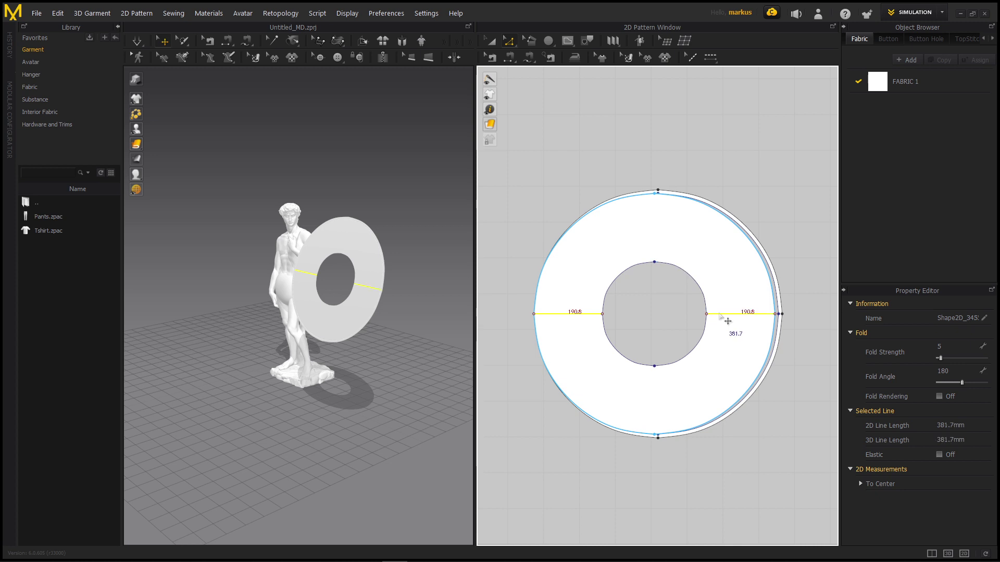
pyautogui.rightClick(733, 316)
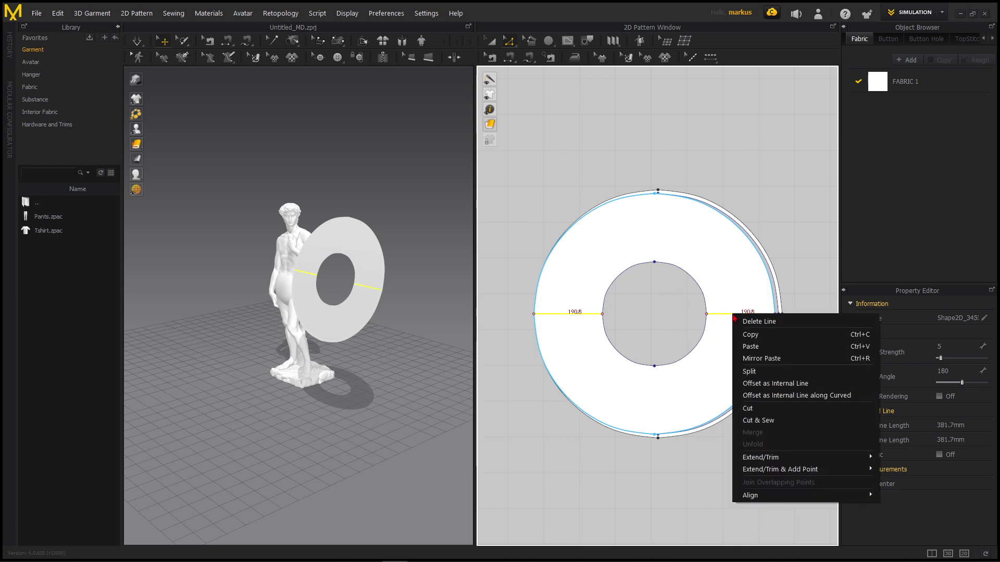
pyautogui.click(761, 422)
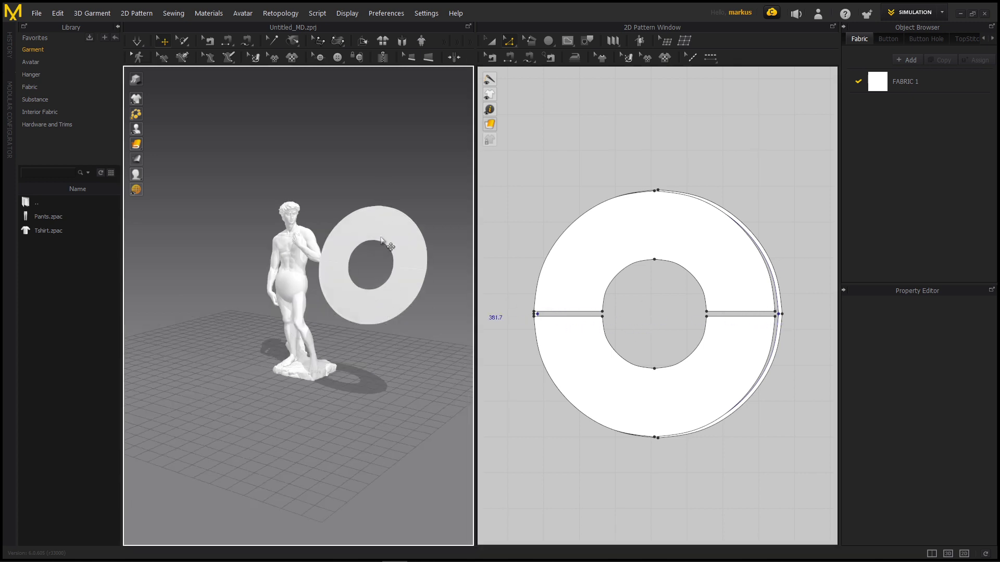
pyautogui.scroll(-5, 692, 336)
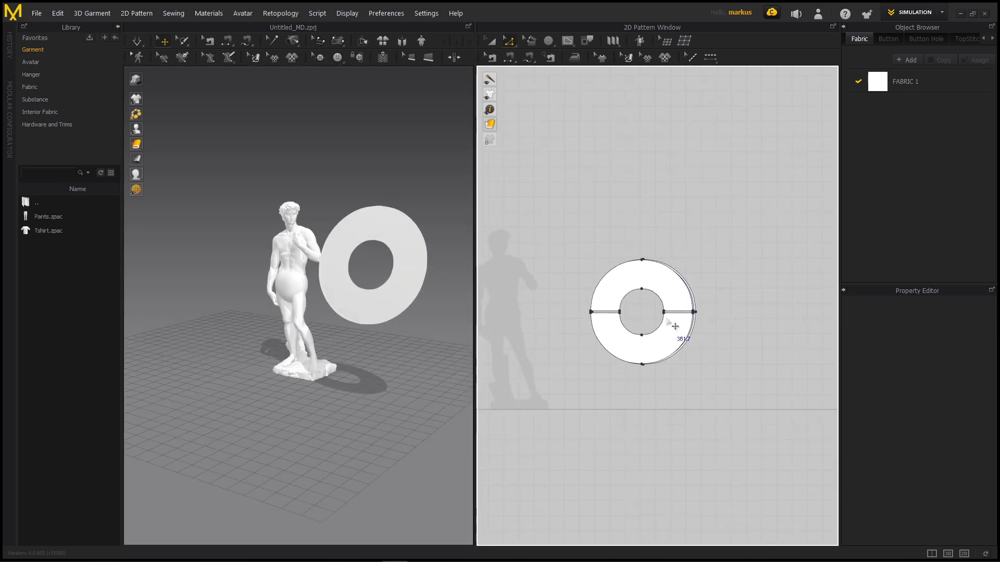
# Copy all the ring's pattern pieces and paste the duplicate beside the original in the 2D pattern layout
pyautogui.press('a')
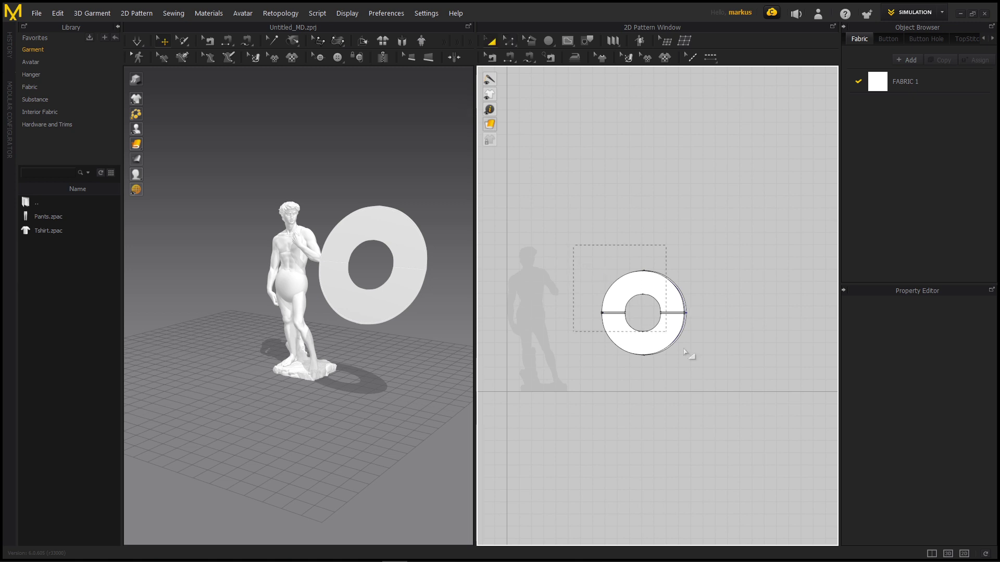
pyautogui.moveTo(685, 353); pyautogui.dragTo(700, 321)
pyautogui.rightClick(672, 300)
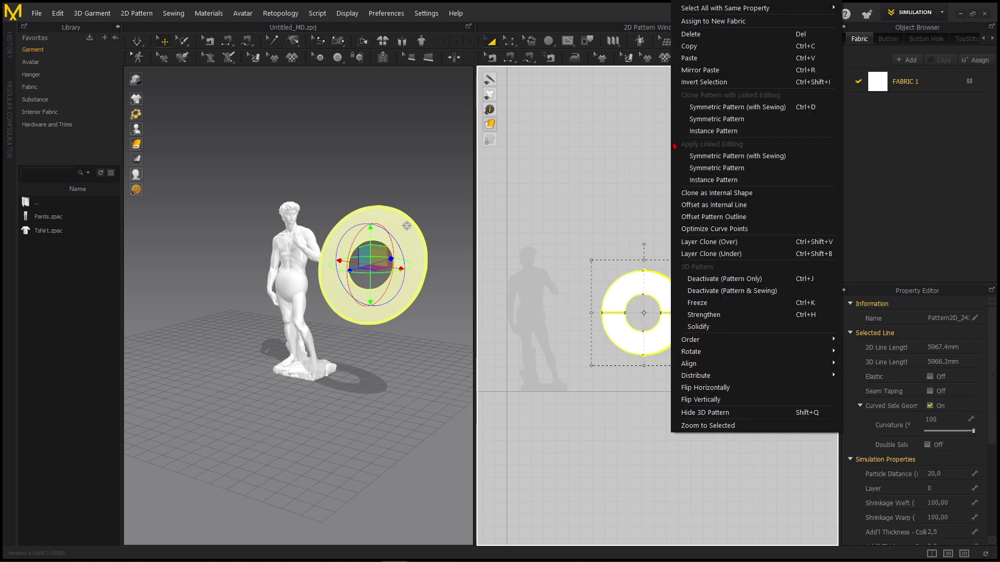
pyautogui.click(703, 48)
pyautogui.rightClick(669, 295)
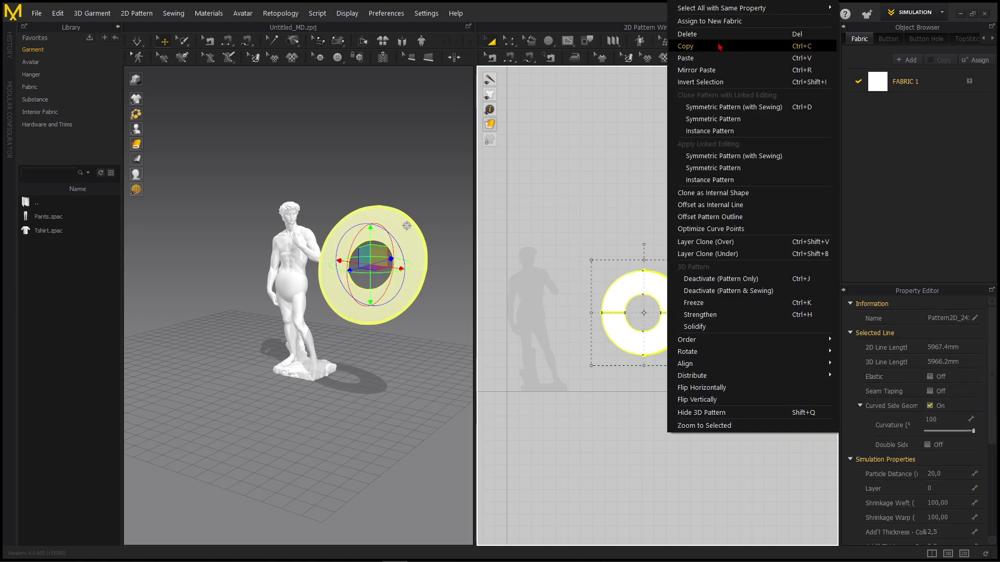
pyautogui.click(695, 55)
pyautogui.click(761, 316)
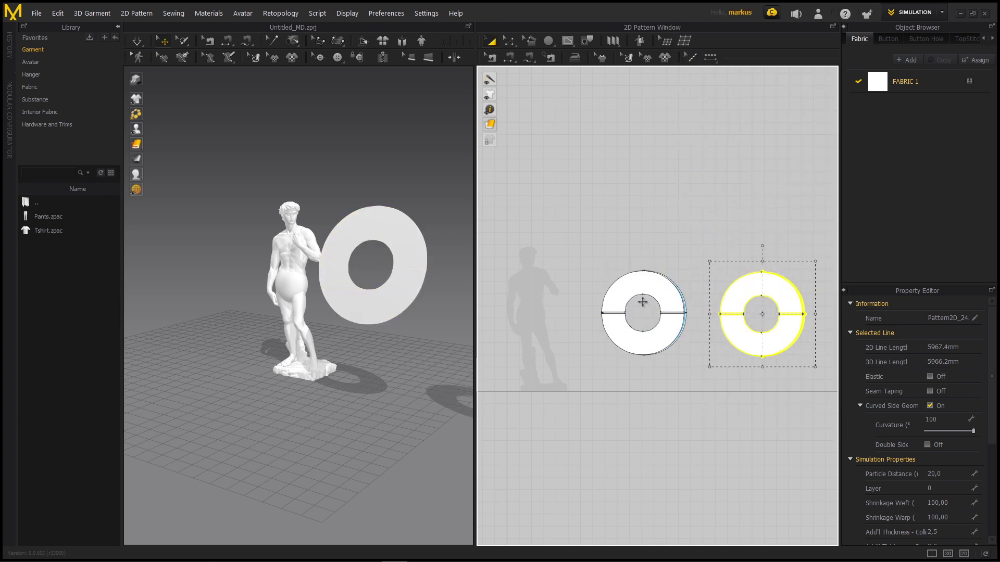
# Widen the 3D workspace and bring both rings and the statue into view
pyautogui.scroll(-3, 429, 333)
pyautogui.moveTo(445, 305); pyautogui.dragTo(355, 295, button='middle')
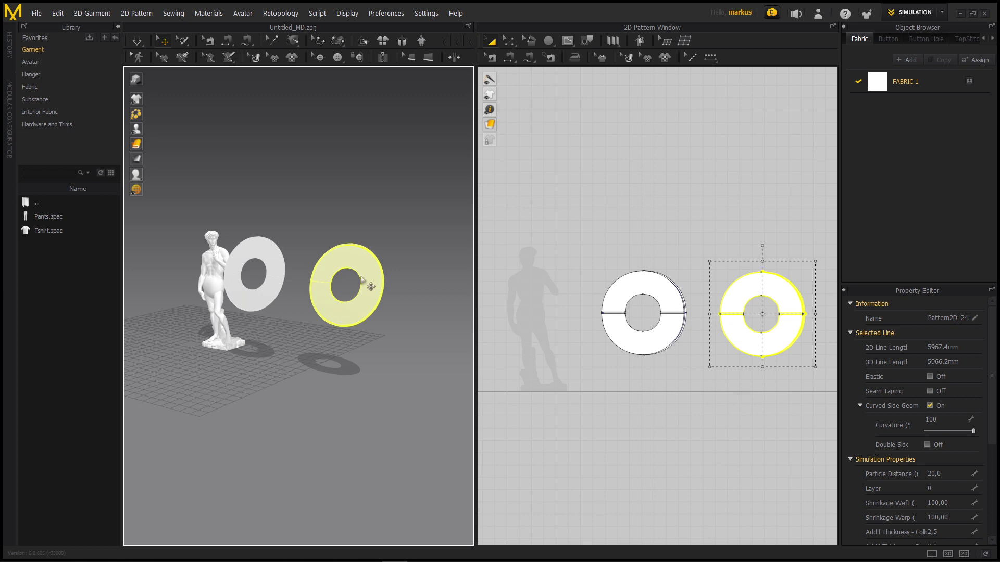
pyautogui.moveTo(341, 315); pyautogui.dragTo(325, 303, button='right')
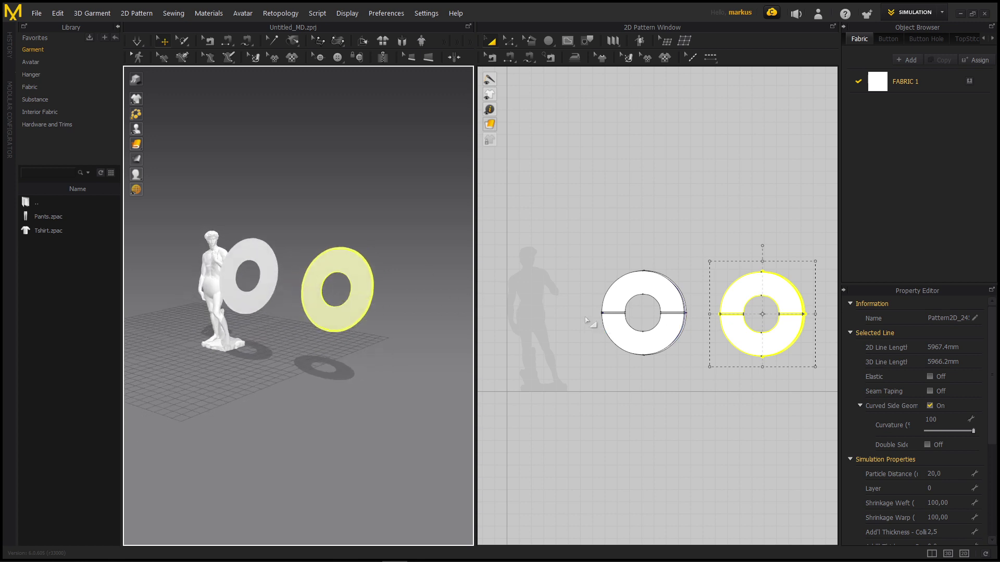
pyautogui.moveTo(364, 289); pyautogui.dragTo(437, 266, button='middle')
pyautogui.moveTo(478, 220); pyautogui.dragTo(665, 221)
pyautogui.moveTo(513, 282); pyautogui.dragTo(477, 309, button='right')
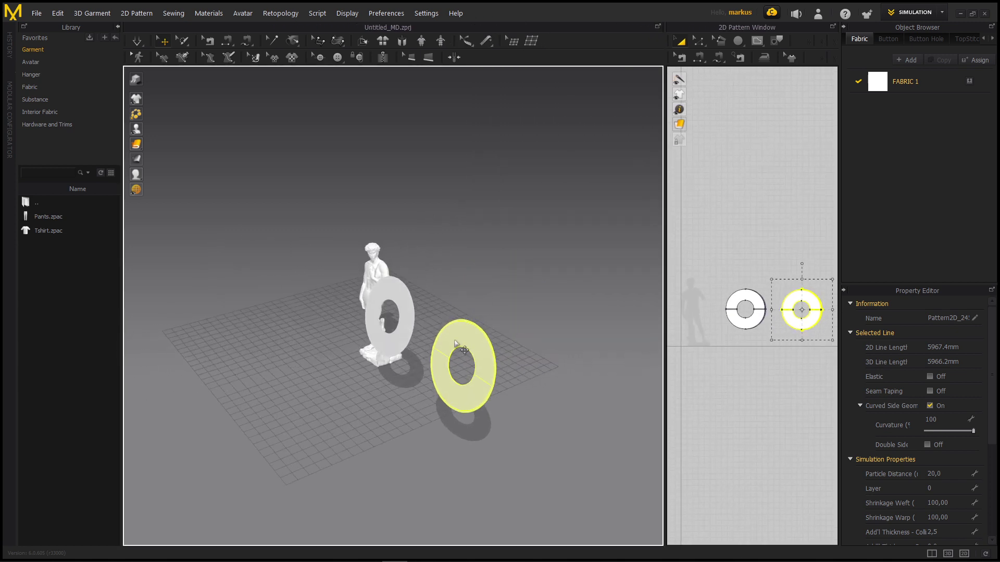
# Select all pieces of both rings, rotate them to lie horizontally in 3D, and move them beside the statue
pyautogui.click(404, 311)
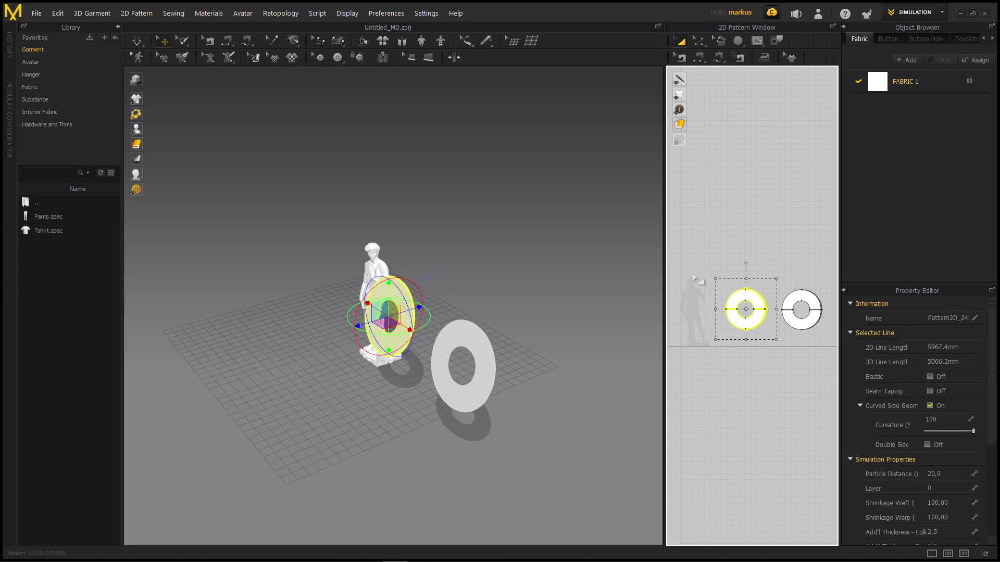
pyautogui.moveTo(717, 250); pyautogui.dragTo(763, 338)
pyautogui.moveTo(829, 358); pyautogui.dragTo(829, 359)
pyautogui.moveTo(402, 320); pyautogui.dragTo(460, 300)
pyautogui.moveTo(453, 300); pyautogui.dragTo(460, 300, button='right')
pyautogui.moveTo(442, 373); pyautogui.dragTo(500, 333, button='right')
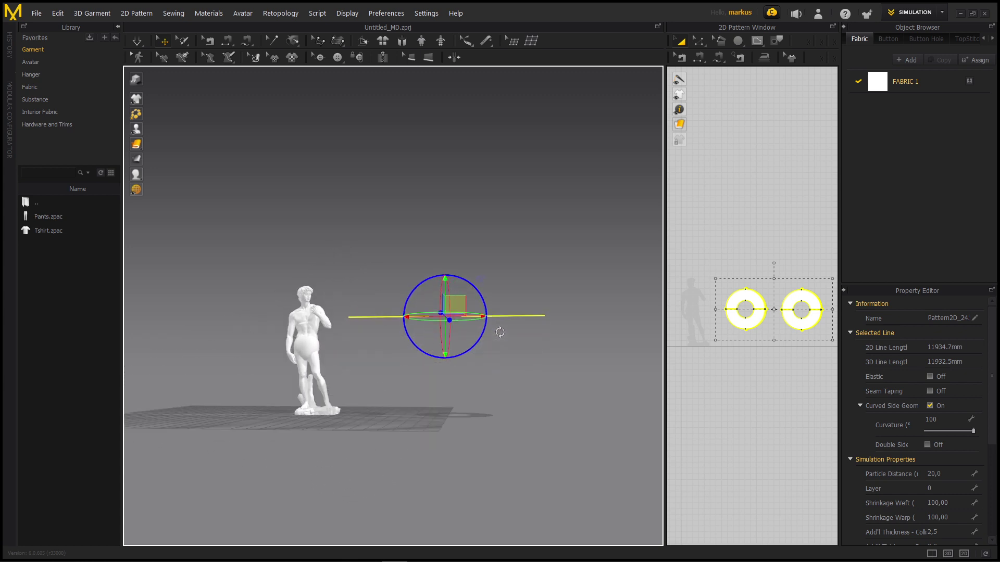
pyautogui.moveTo(460, 299); pyautogui.dragTo(329, 349)
pyautogui.moveTo(329, 349); pyautogui.dragTo(390, 367, button='middle')
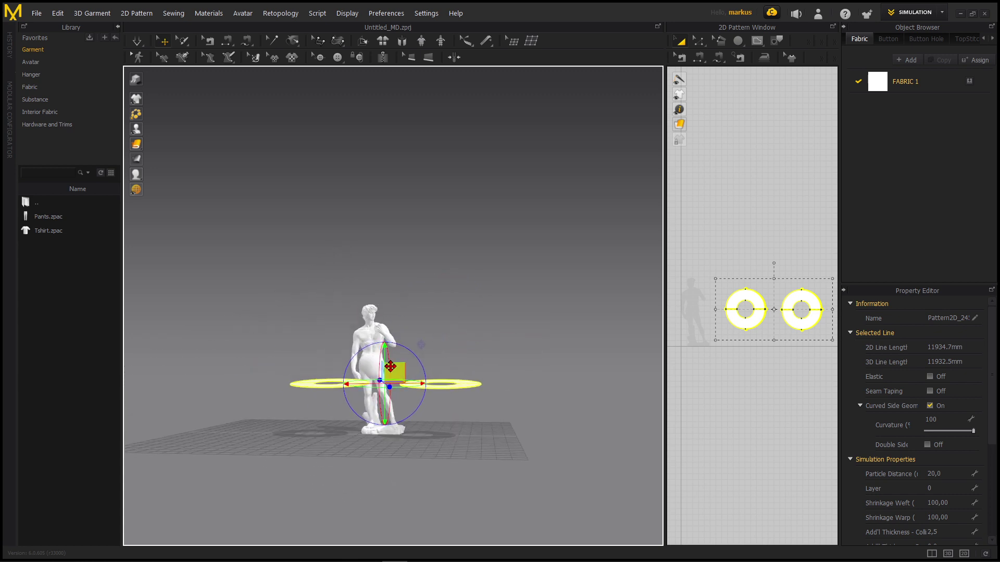
# Move the original ring's pieces in 3D so they sit directly above the copied ring, and deselect them
pyautogui.moveTo(390, 367); pyautogui.dragTo(416, 393, button='right')
pyautogui.moveTo(704, 242); pyautogui.dragTo(727, 300)
pyautogui.moveTo(769, 343); pyautogui.dragTo(768, 342)
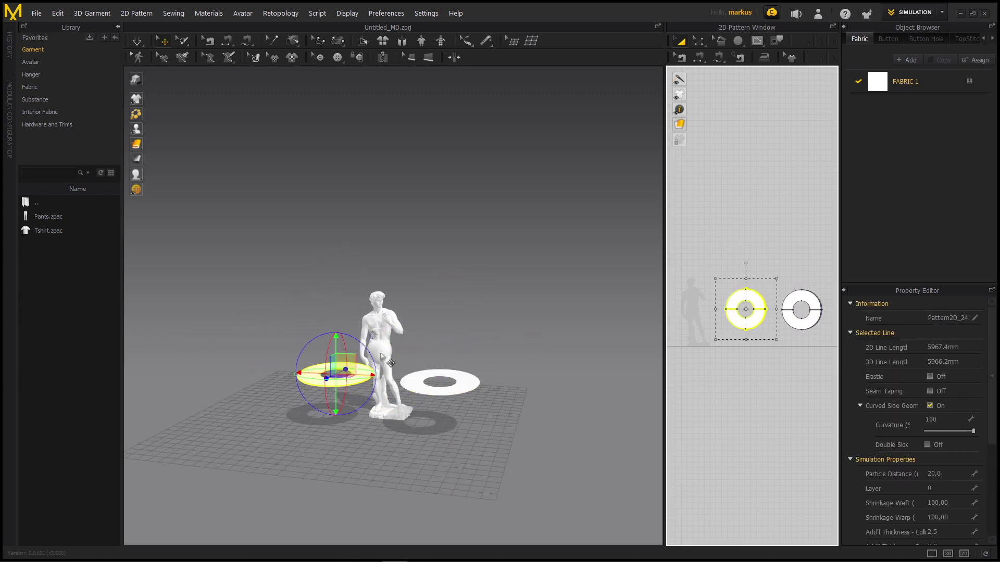
pyautogui.moveTo(385, 360); pyautogui.dragTo(379, 355, button='right')
pyautogui.moveTo(346, 368); pyautogui.dragTo(458, 349)
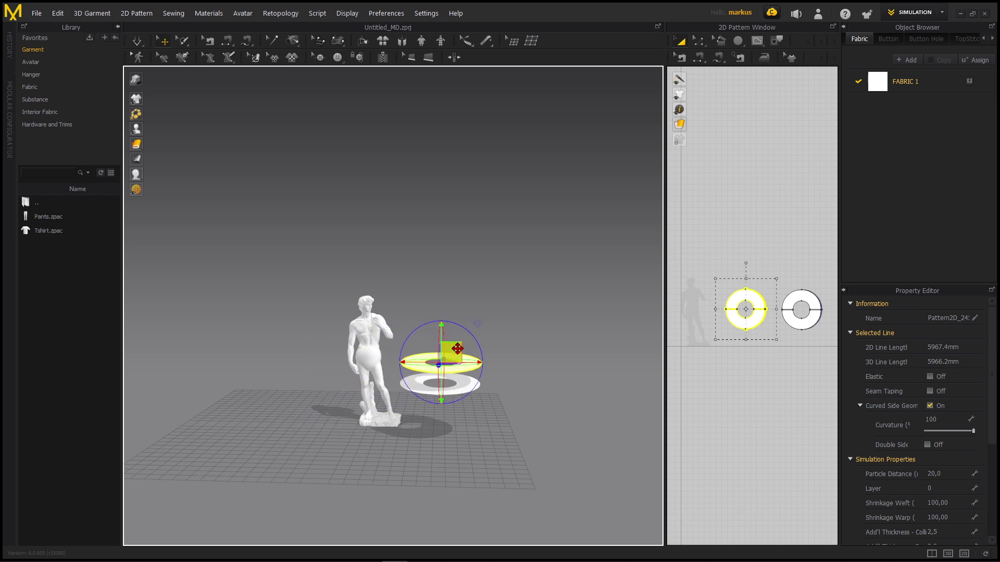
pyautogui.rightClick(445, 363)
pyautogui.click(424, 304)
pyautogui.scroll(4, 445, 383)
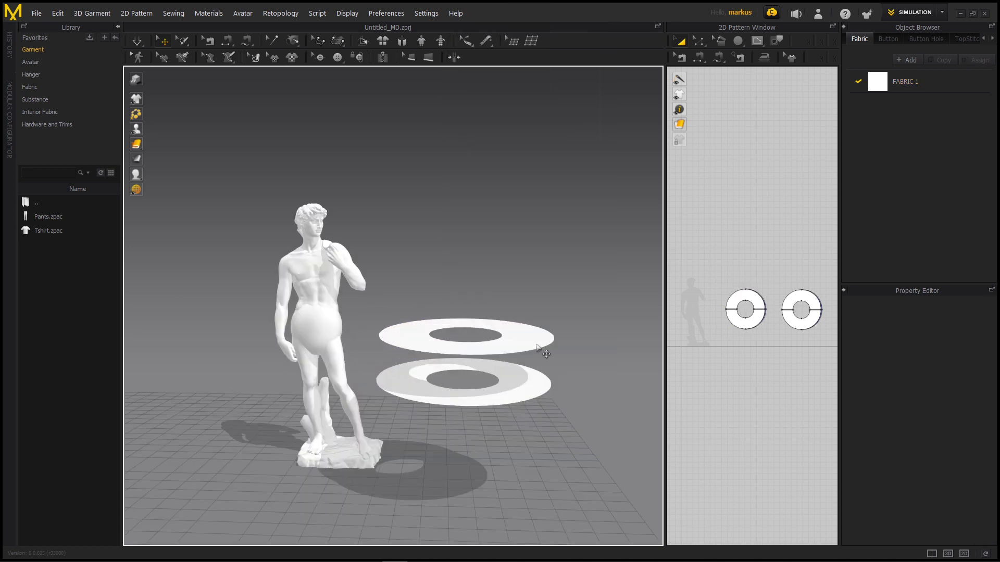
# Change the garment's 3D surface display style and view the two stacked rings from above and from the side
pyautogui.moveTo(519, 346)
pyautogui.mouseDown(button='right')
pyautogui.moveTo(514, 326)
pyautogui.moveTo(509, 333)
pyautogui.mouseUp(button='right')
pyautogui.moveTo(137, 146)
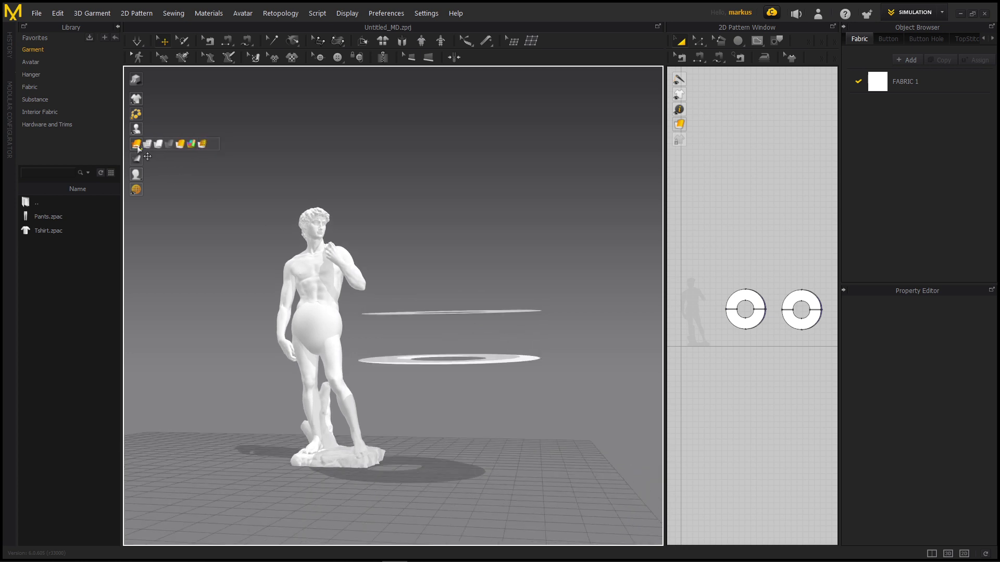
pyautogui.click(194, 144)
pyautogui.moveTo(483, 363); pyautogui.dragTo(506, 317, button='right')
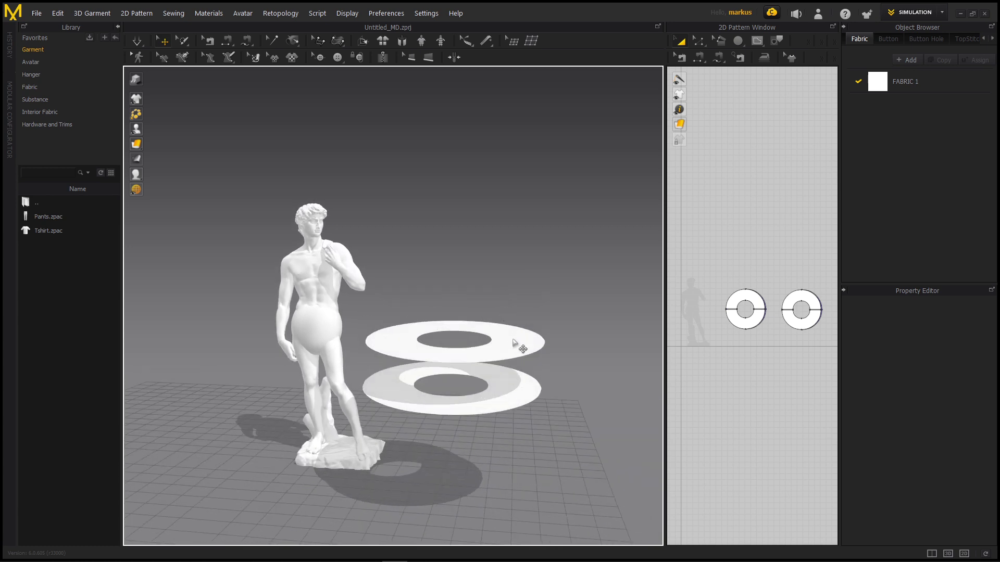
pyautogui.moveTo(514, 370)
pyautogui.mouseDown(button='right')
pyautogui.moveTo(499, 355)
pyautogui.moveTo(511, 365)
pyautogui.moveTo(511, 396)
pyautogui.moveTo(501, 380)
pyautogui.mouseUp(button='right')
# Select all pieces of the lower ring and flip their normals so their front faces point downward, and deselect them
pyautogui.click(499, 377)
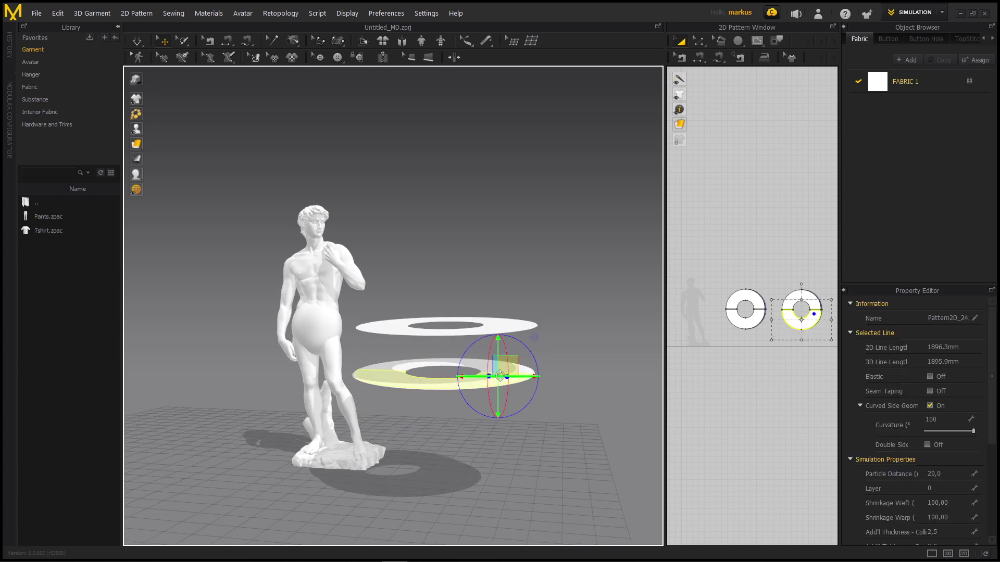
pyautogui.moveTo(778, 274); pyautogui.dragTo(831, 343)
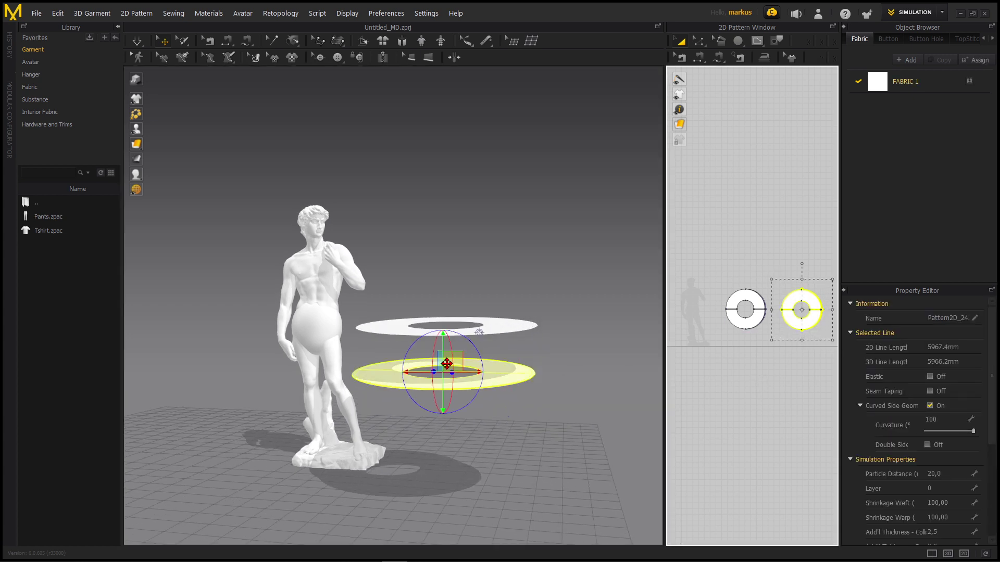
pyautogui.moveTo(521, 371); pyautogui.dragTo(515, 371, button='right')
pyautogui.rightClick(514, 370)
pyautogui.click(555, 166)
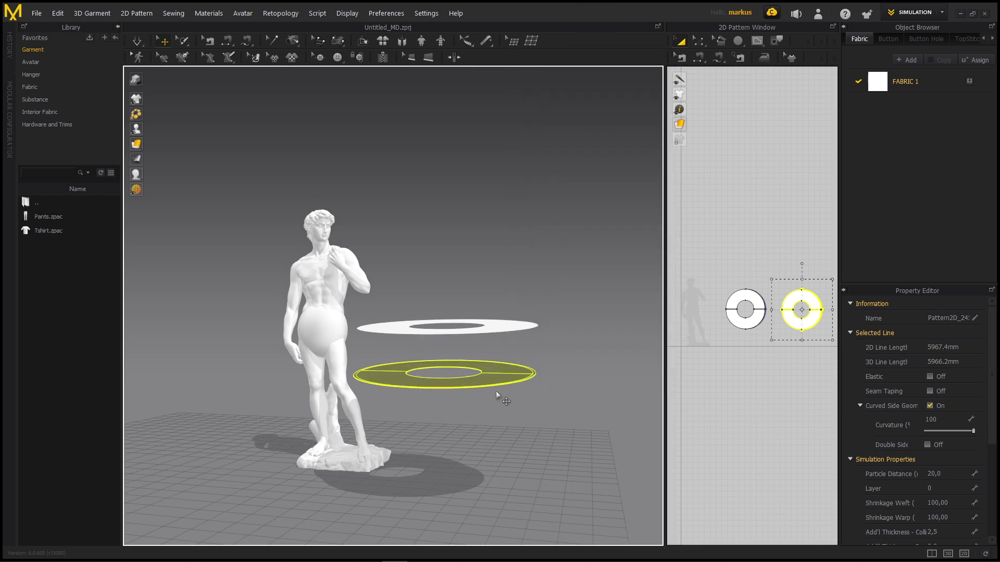
pyautogui.click(567, 312)
pyautogui.moveTo(496, 373); pyautogui.dragTo(524, 323, button='right')
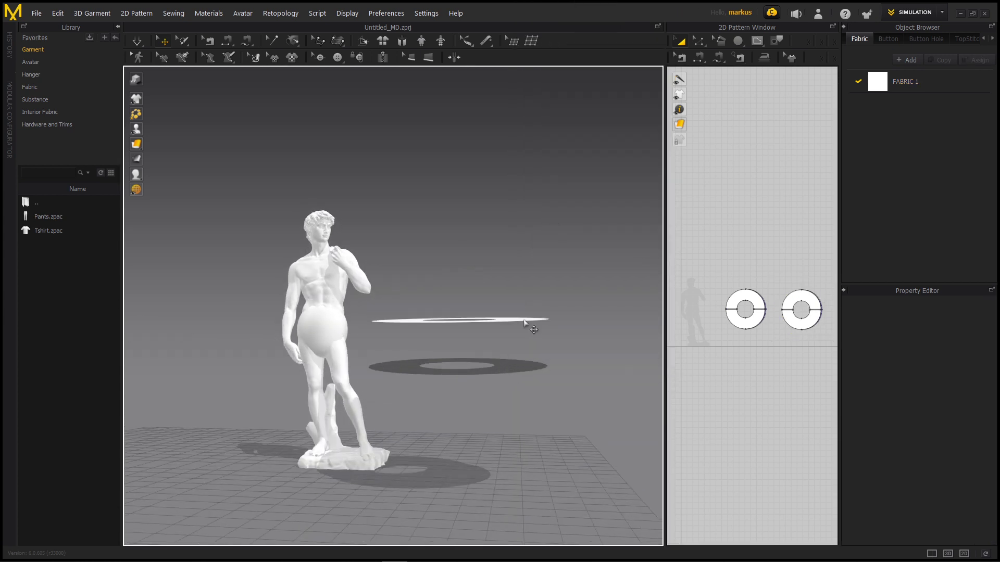
pyautogui.moveTo(516, 366); pyautogui.dragTo(505, 360, button='right')
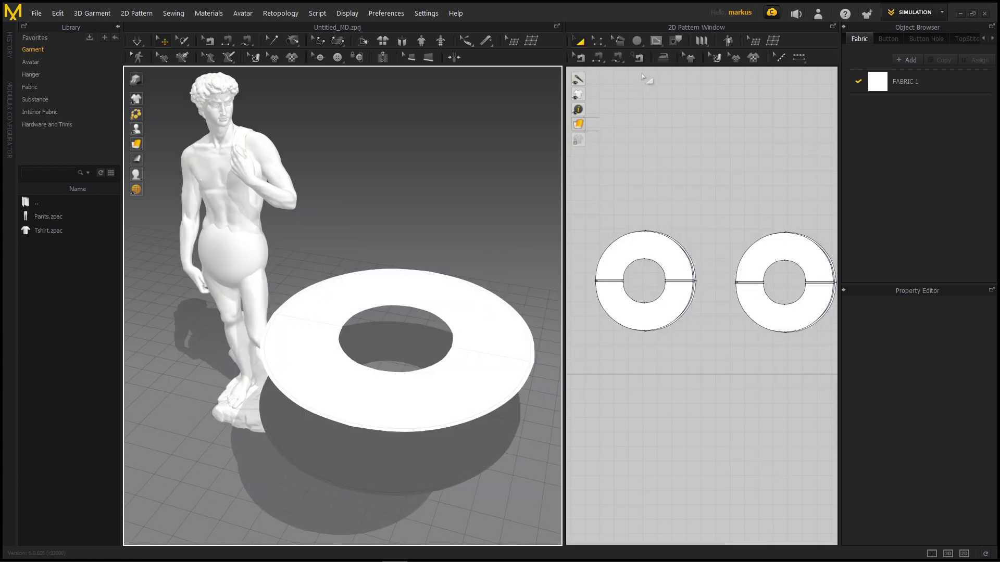
# Start sewing the inner edge segments of the upper ring to the matching inner segments of the lower ring
pyautogui.click(598, 57)
pyautogui.scroll(1, 651, 281)
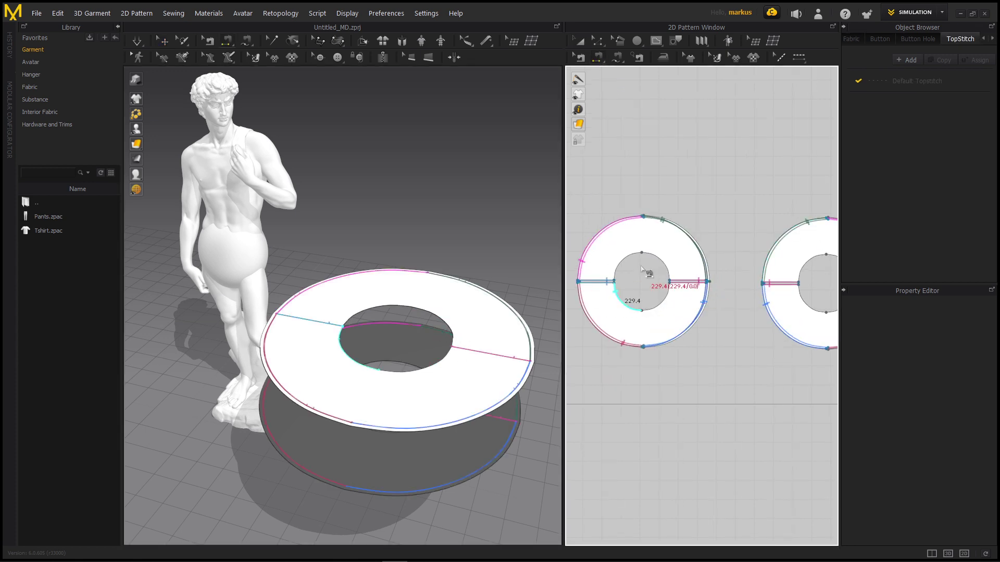
pyautogui.scroll(2, 641, 267)
pyautogui.moveTo(446, 351); pyautogui.dragTo(345, 341, button='right')
pyautogui.click(495, 342)
pyautogui.click(384, 329)
pyautogui.click(388, 373)
pyautogui.moveTo(385, 383); pyautogui.dragTo(467, 329, button='right')
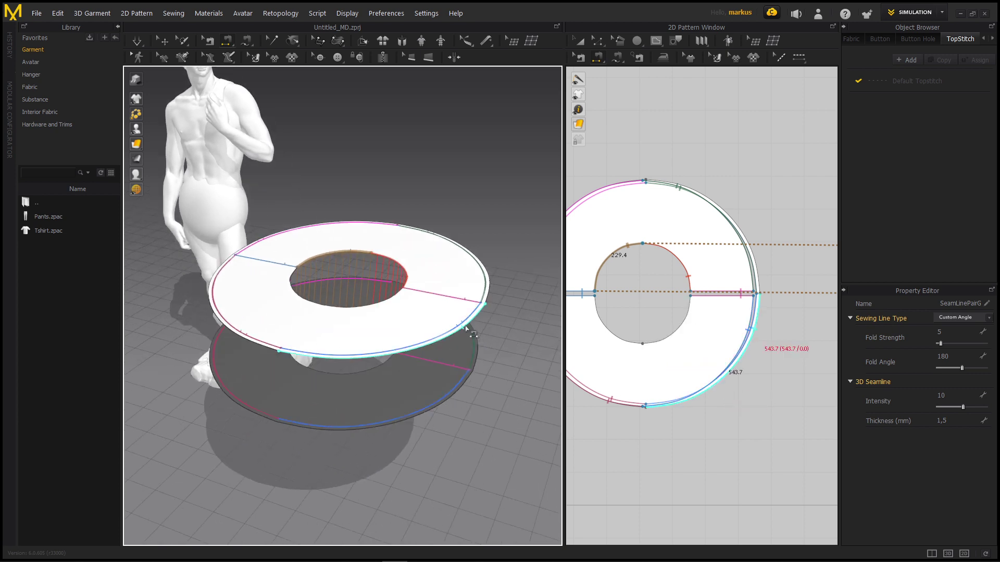
# Sew the outer edge segments of the upper ring to the matching outer segments of the lower ring all the way around
pyautogui.click(467, 330)
pyautogui.click(457, 402)
pyautogui.moveTo(458, 402); pyautogui.dragTo(341, 329, button='right')
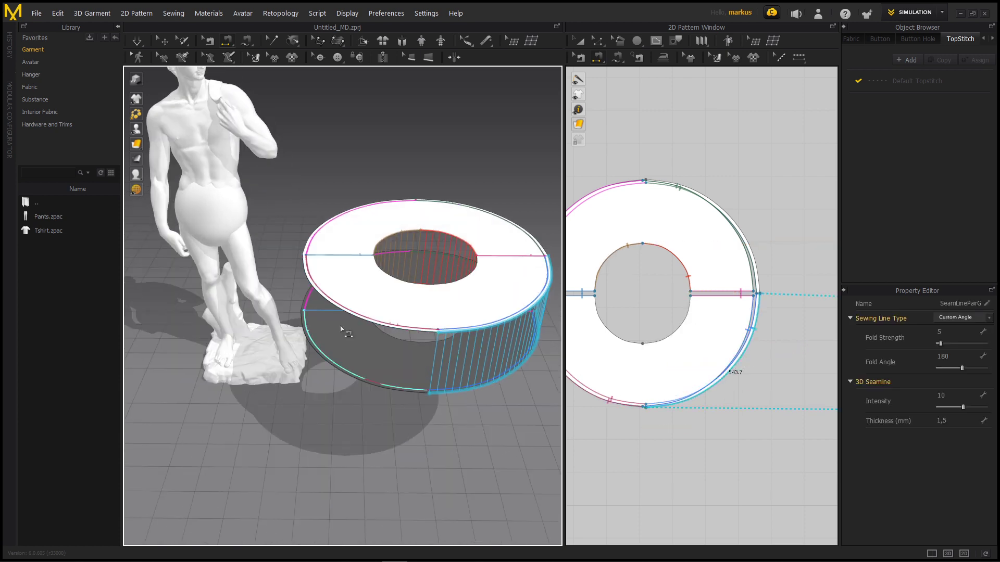
pyautogui.click(389, 328)
pyautogui.click(388, 390)
pyautogui.moveTo(341, 266); pyautogui.dragTo(428, 290, button='right')
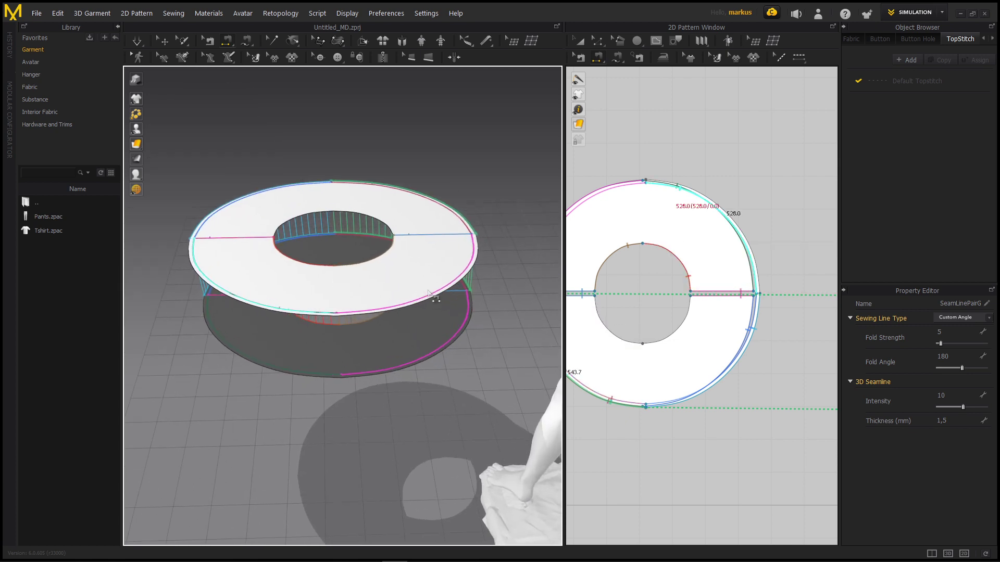
pyautogui.click(428, 292)
pyautogui.click(399, 367)
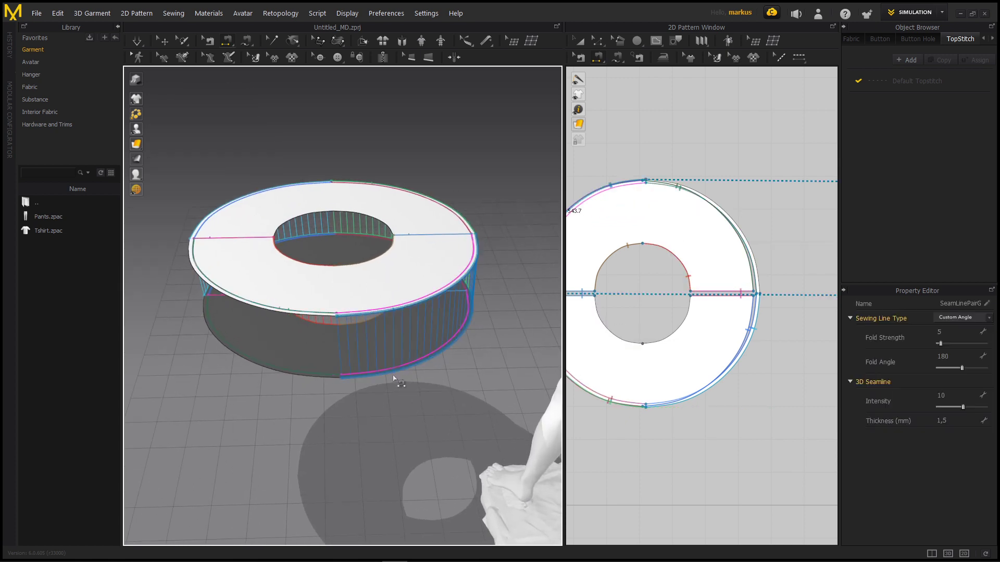
pyautogui.click(317, 319)
pyautogui.click(310, 376)
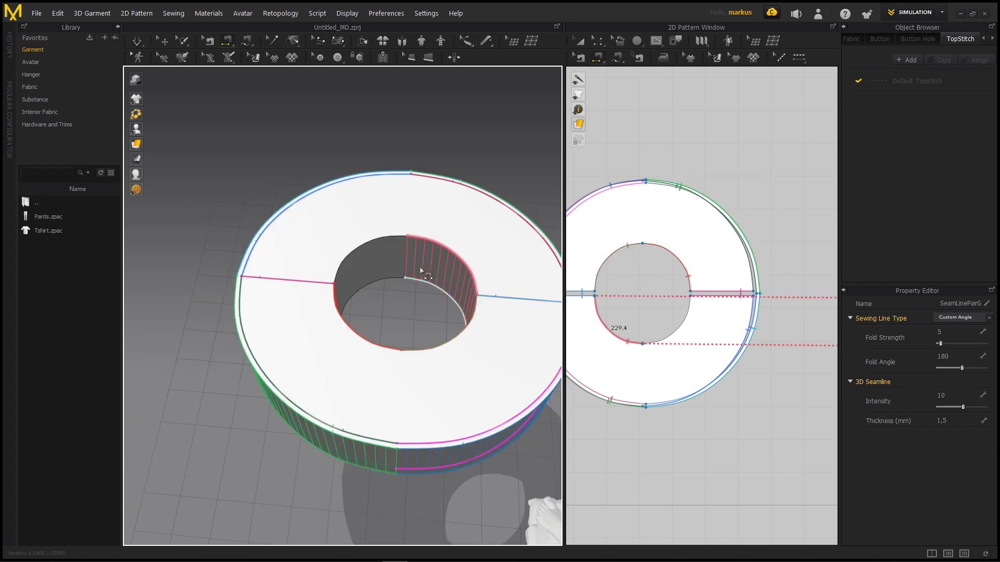
# Sew the remaining inner edge segment between the two rings and return to the pattern transform tool
pyautogui.click(392, 238)
pyautogui.click(388, 280)
pyautogui.moveTo(406, 309); pyautogui.dragTo(57, 62, button='right')
pyautogui.scroll(-3, 419, 302)
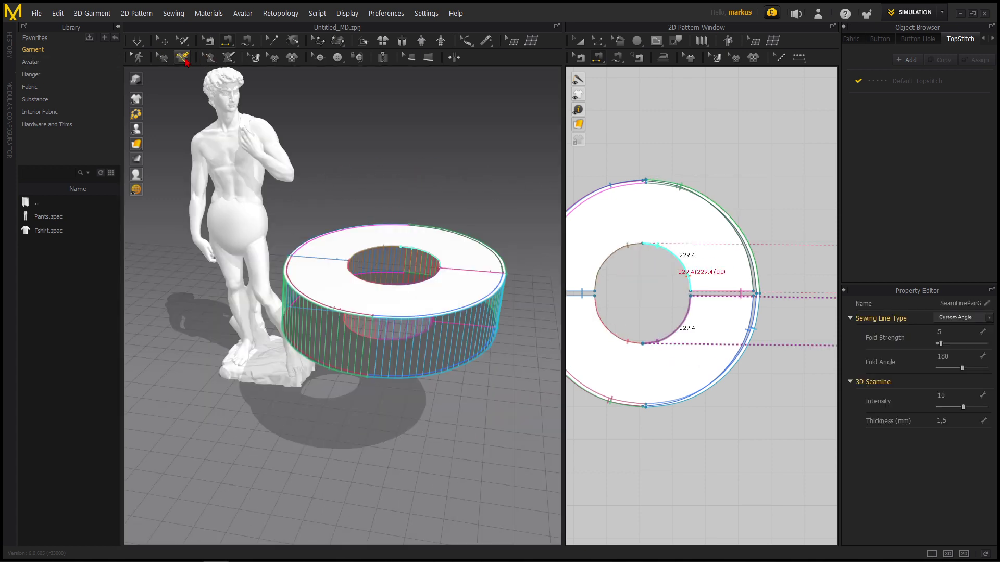
pyautogui.click(579, 36)
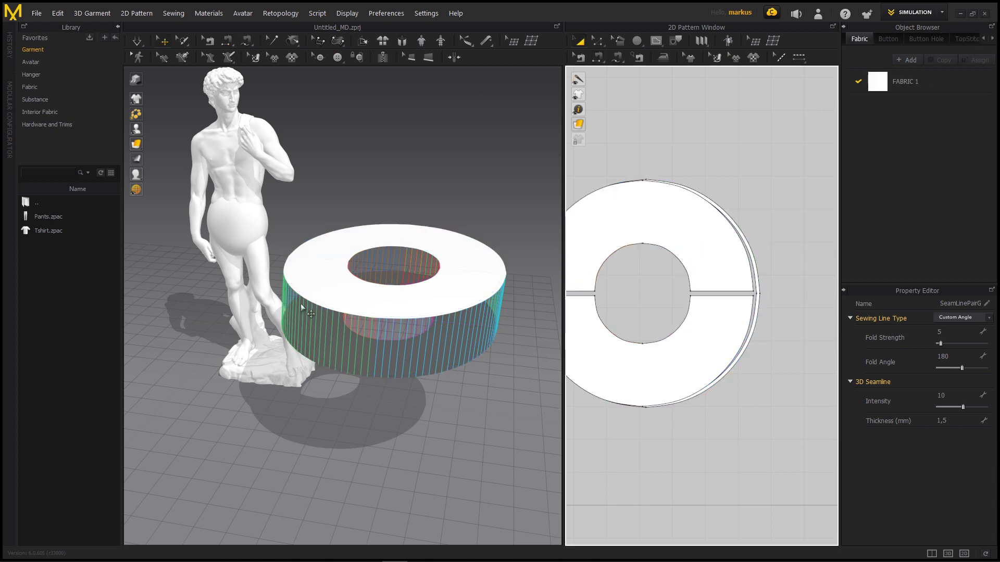
# Set the simulation preset to Fast (GPU) and simulate the sewn rings so they drop to the ground
pyautogui.click(136, 42)
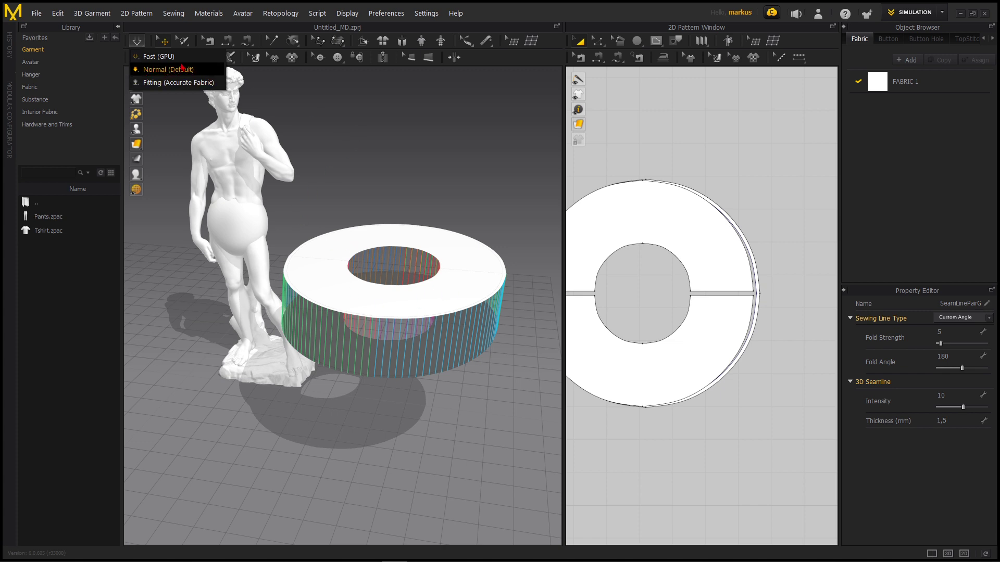
pyautogui.click(156, 57)
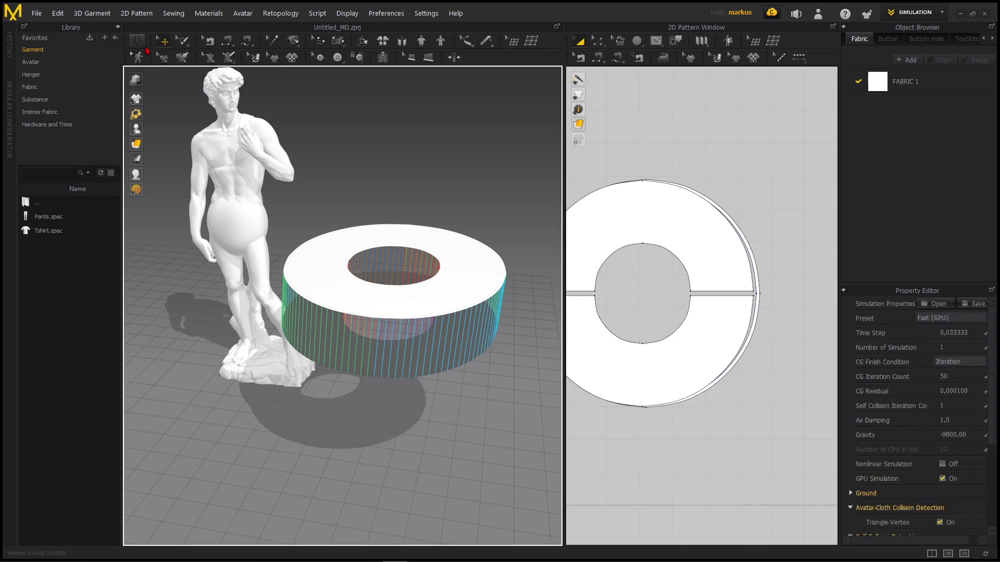
pyautogui.click(397, 375)
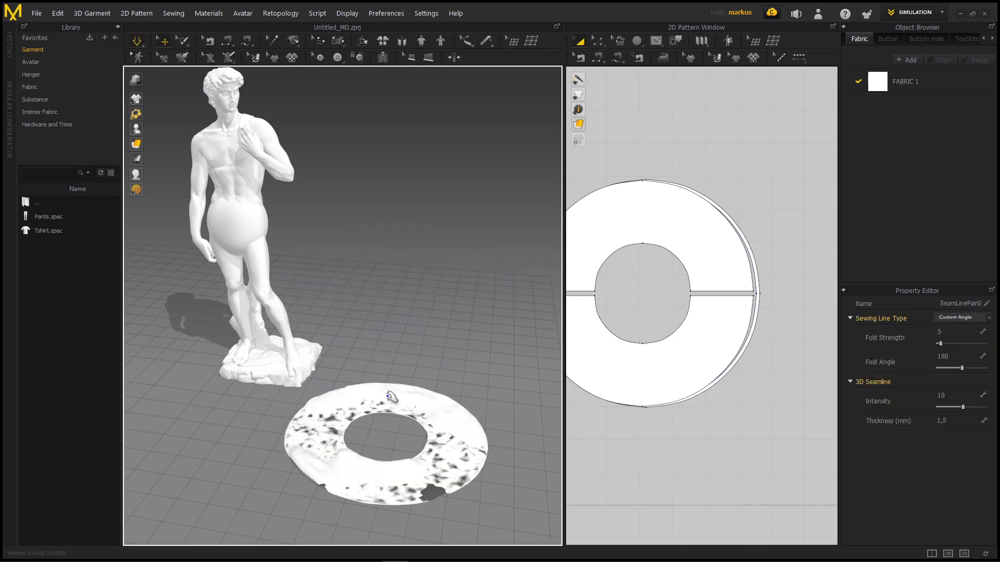
pyautogui.moveTo(383, 394); pyautogui.dragTo(369, 319, button='middle')
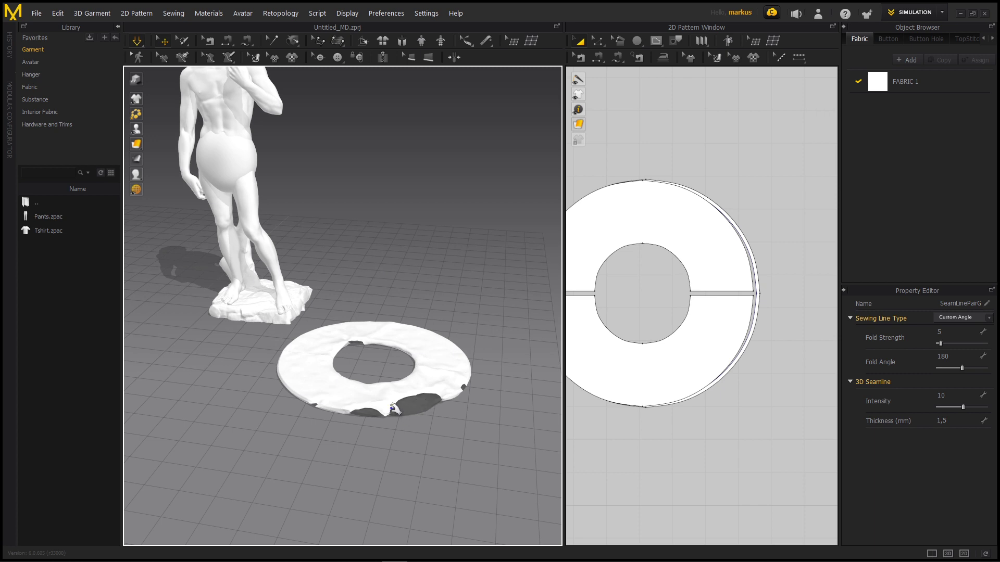
# Tug and pin the ring's cloth at several points during simulation to work out the spots where the layers intersect
pyautogui.click(414, 335)
pyautogui.moveTo(352, 386); pyautogui.dragTo(386, 405, button='right')
pyautogui.moveTo(386, 405); pyautogui.dragTo(355, 372, button='middle')
pyautogui.moveTo(411, 364); pyautogui.dragTo(467, 400)
pyautogui.moveTo(434, 324); pyautogui.dragTo(560, 380)
pyautogui.moveTo(383, 365); pyautogui.dragTo(474, 407)
pyautogui.moveTo(402, 371); pyautogui.dragTo(443, 346, button='right')
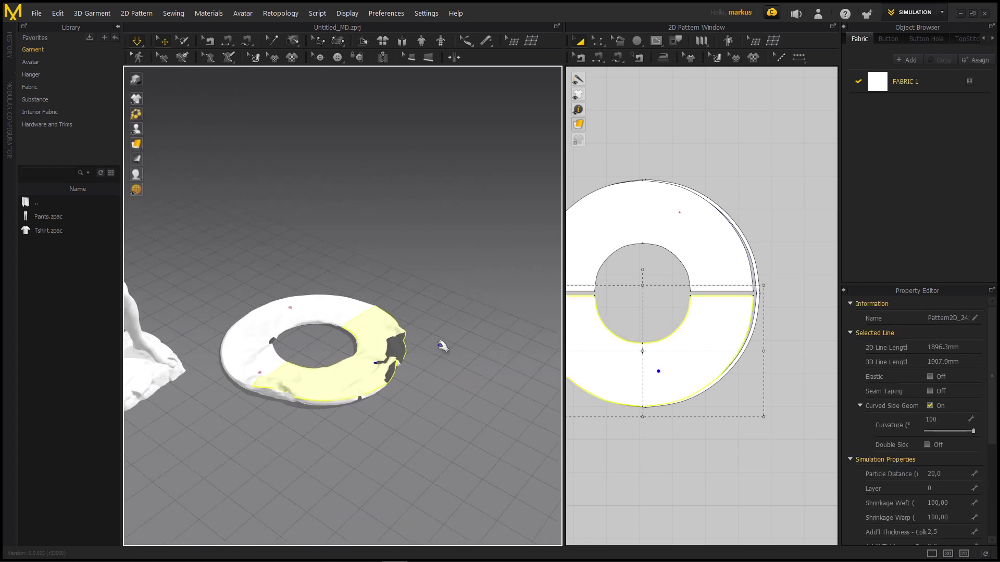
pyautogui.scroll(3, 355, 409)
pyautogui.moveTo(367, 385); pyautogui.dragTo(394, 340, button='middle')
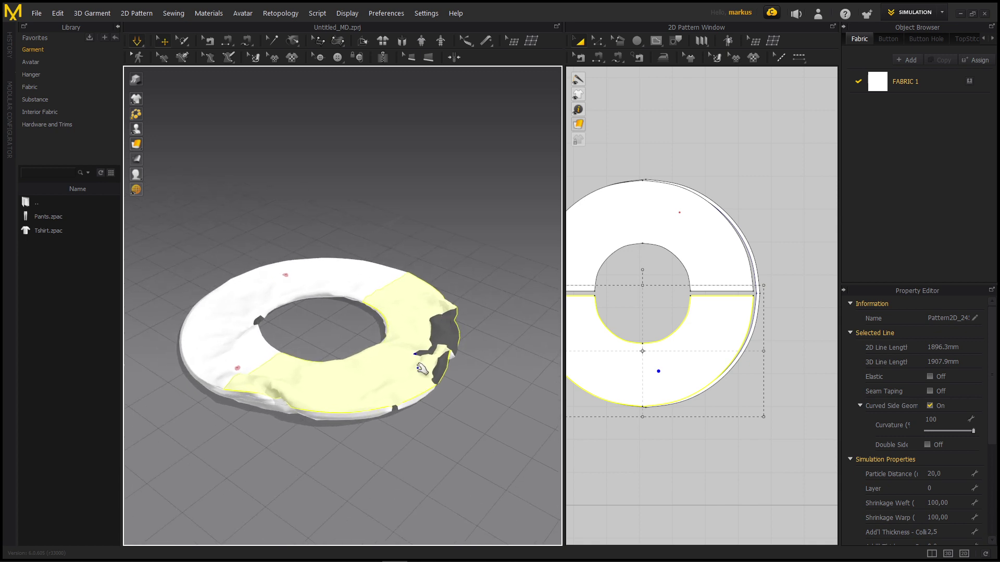
pyautogui.click(418, 352)
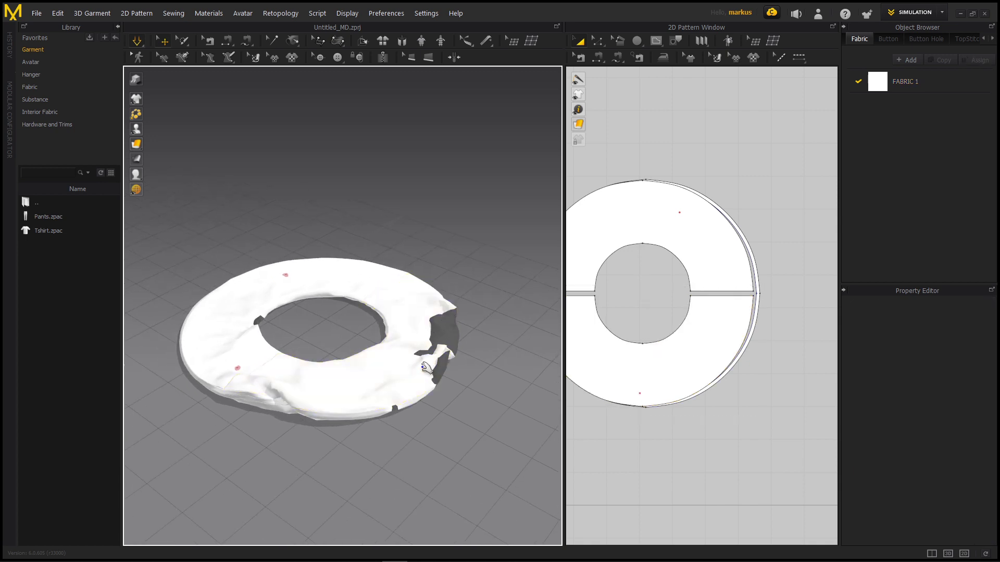
# Pull the tangled outer edge of the ring outward during simulation to bring the lower layer back beneath the upper one
pyautogui.moveTo(440, 337); pyautogui.dragTo(645, 380)
pyautogui.moveTo(454, 317); pyautogui.dragTo(492, 334)
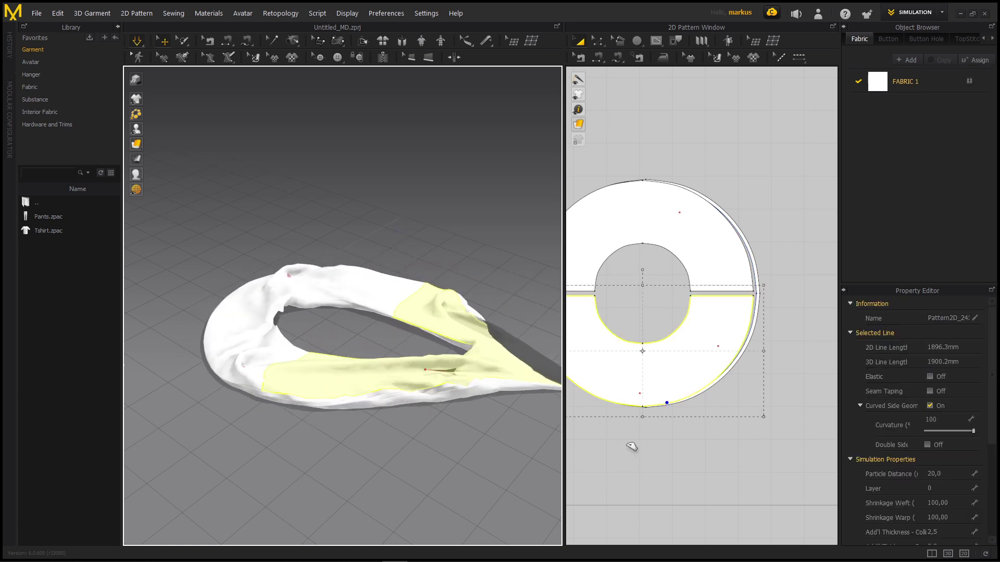
pyautogui.moveTo(408, 350); pyautogui.dragTo(391, 312, button='right')
pyautogui.moveTo(391, 311)
pyautogui.mouseDown()
pyautogui.moveTo(393, 279)
pyautogui.moveTo(376, 315)
pyautogui.moveTo(397, 312)
pyautogui.mouseUp()
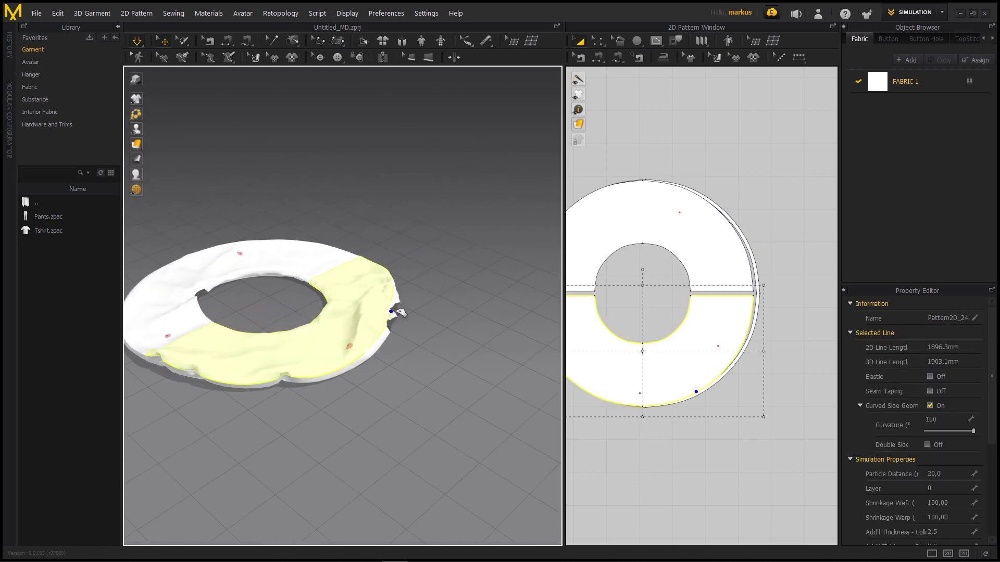
pyautogui.moveTo(385, 326); pyautogui.dragTo(353, 284, button='right')
pyautogui.moveTo(352, 284); pyautogui.dragTo(388, 304)
pyautogui.moveTo(355, 275)
pyautogui.mouseDown()
pyautogui.moveTo(344, 283)
pyautogui.moveTo(357, 284)
pyautogui.mouseUp()
pyautogui.click(396, 302)
pyautogui.moveTo(395, 302); pyautogui.dragTo(164, 101, button='right')
# Check the ring from several angles and tug its cloth near the inner hole to straighten the remaining wrinkles
pyautogui.moveTo(190, 453); pyautogui.dragTo(214, 138, button='middle')
pyautogui.moveTo(367, 255); pyautogui.dragTo(365, 386, button='right')
pyautogui.moveTo(208, 318); pyautogui.dragTo(287, 323, button='middle')
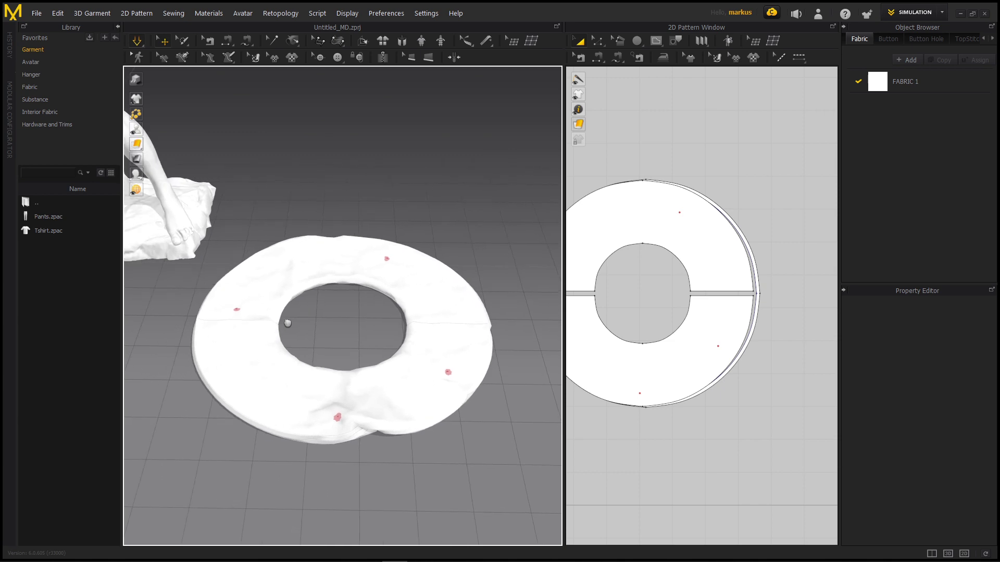
pyautogui.moveTo(287, 324); pyautogui.dragTo(397, 292, button='right')
pyautogui.click(455, 305)
pyautogui.click(275, 373)
pyautogui.moveTo(276, 359); pyautogui.dragTo(263, 363)
pyautogui.moveTo(374, 380); pyautogui.dragTo(358, 409, button='right')
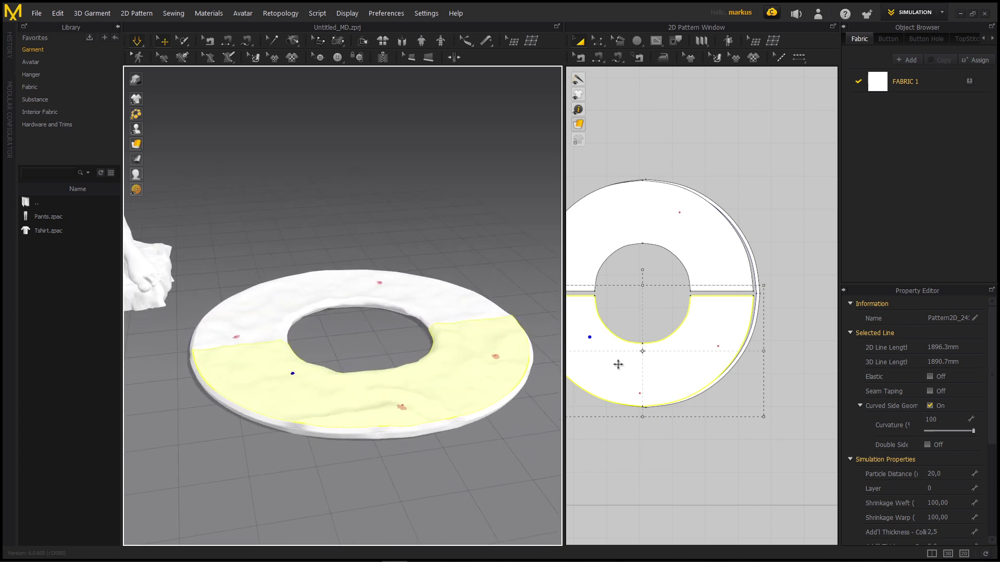
# Select all pieces of both rings and set their pressure to 24 to inflate the shape
pyautogui.scroll(-5, 618, 365)
pyautogui.moveTo(619, 363); pyautogui.dragTo(629, 356, button='middle')
pyautogui.moveTo(593, 259); pyautogui.dragTo(635, 321)
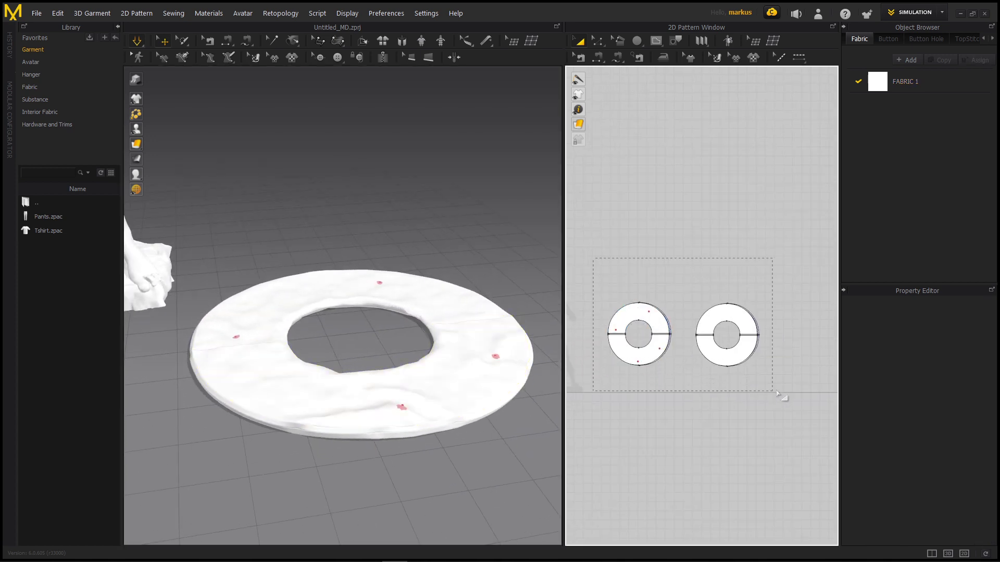
pyautogui.moveTo(778, 395); pyautogui.dragTo(776, 393)
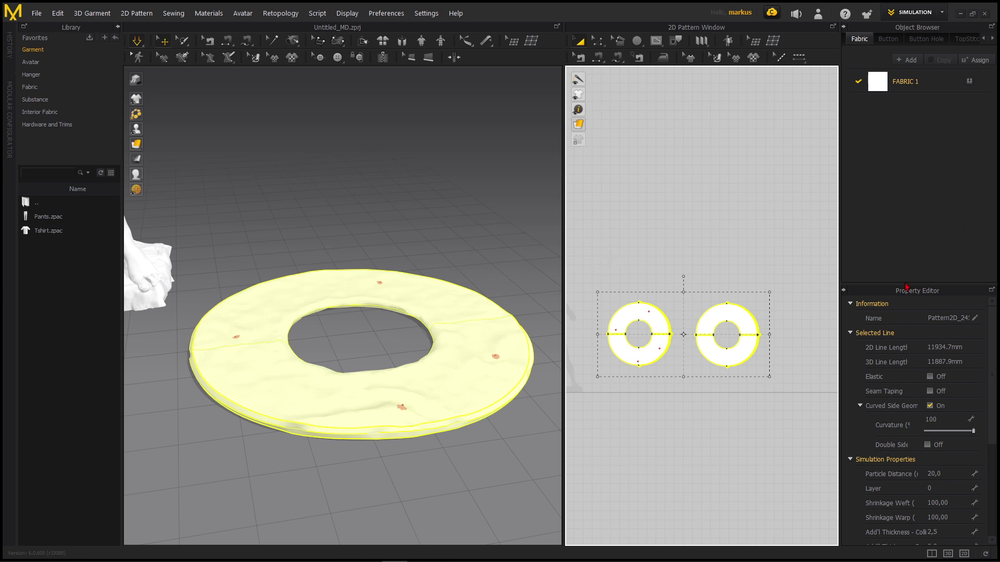
pyautogui.moveTo(909, 288); pyautogui.dragTo(915, 208)
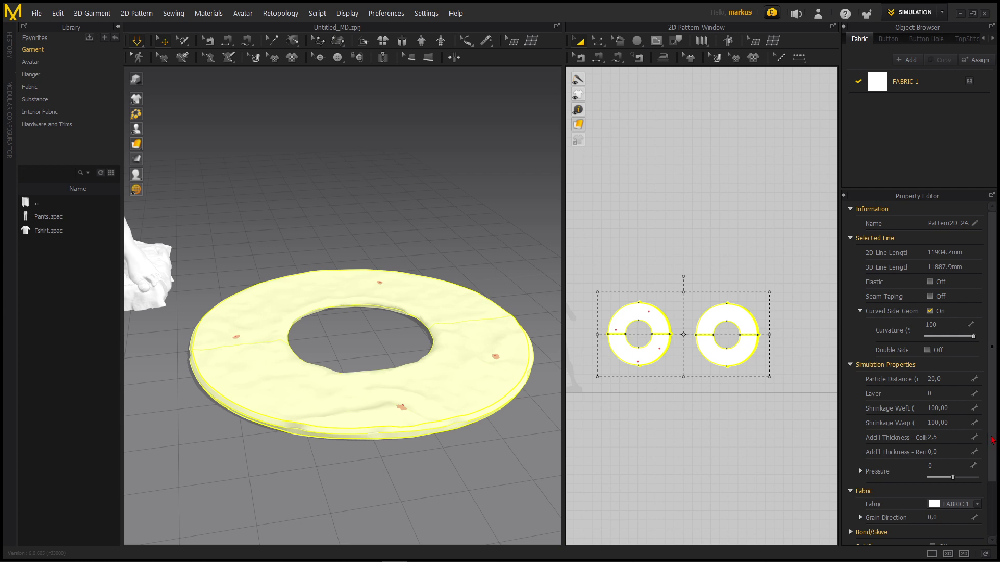
pyautogui.scroll(-1, 958, 438)
pyautogui.moveTo(953, 430); pyautogui.dragTo(961, 430)
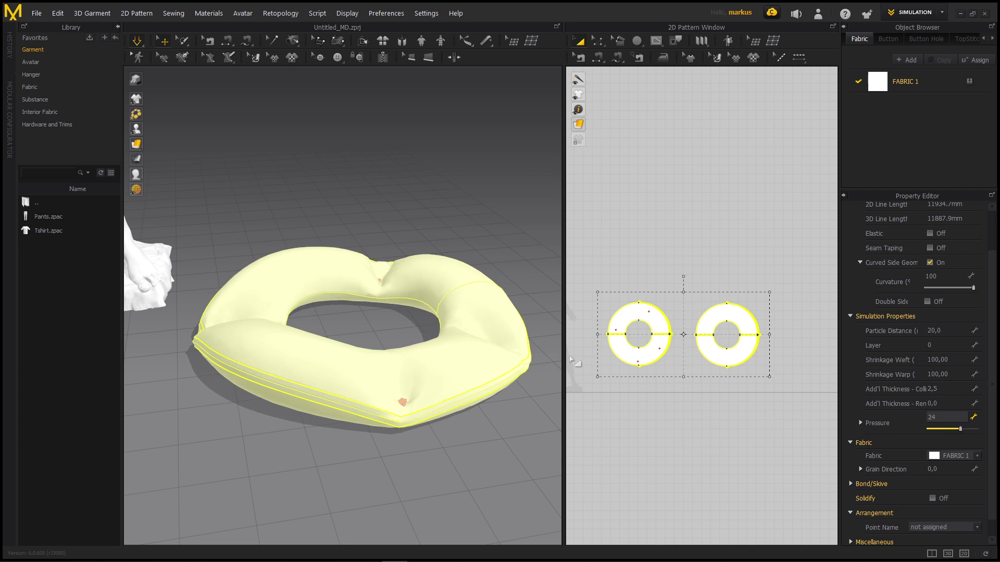
# Deselect the pieces and remove all pins so the inflated ring can round out evenly, tugging its cloth to settle it
pyautogui.click(321, 304)
pyautogui.moveTo(350, 332); pyautogui.dragTo(372, 463, button='right')
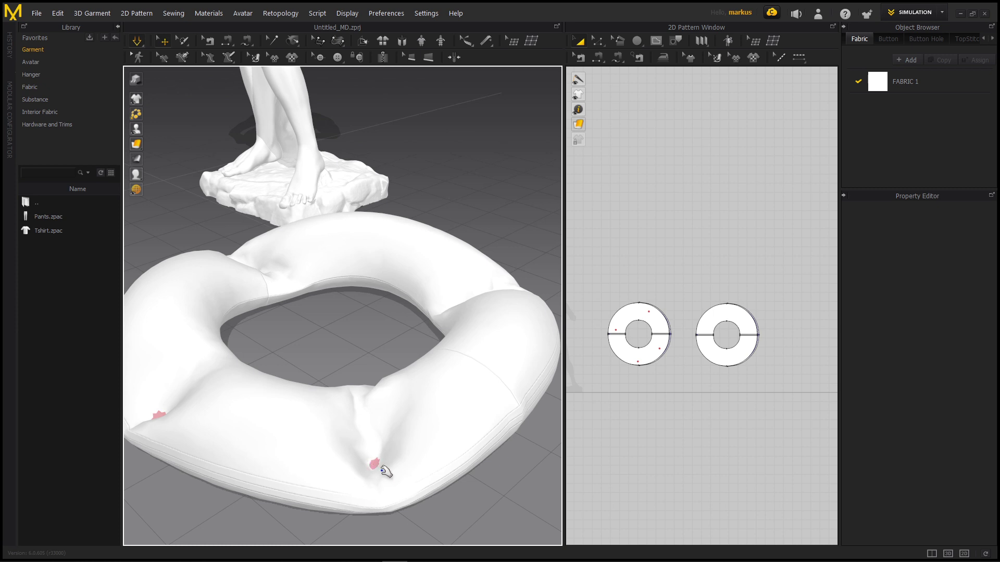
pyautogui.hotkey('ctrl', 'w')
pyautogui.scroll(-4, 385, 444)
pyautogui.moveTo(391, 382); pyautogui.dragTo(404, 420, button='right')
pyautogui.click(472, 380)
pyautogui.click(436, 312)
# Inspect the side seams of the inflated ring up close and add a second fabric to the fabric list
pyautogui.scroll(3, 405, 421)
pyautogui.moveTo(277, 396); pyautogui.dragTo(328, 294, button='middle')
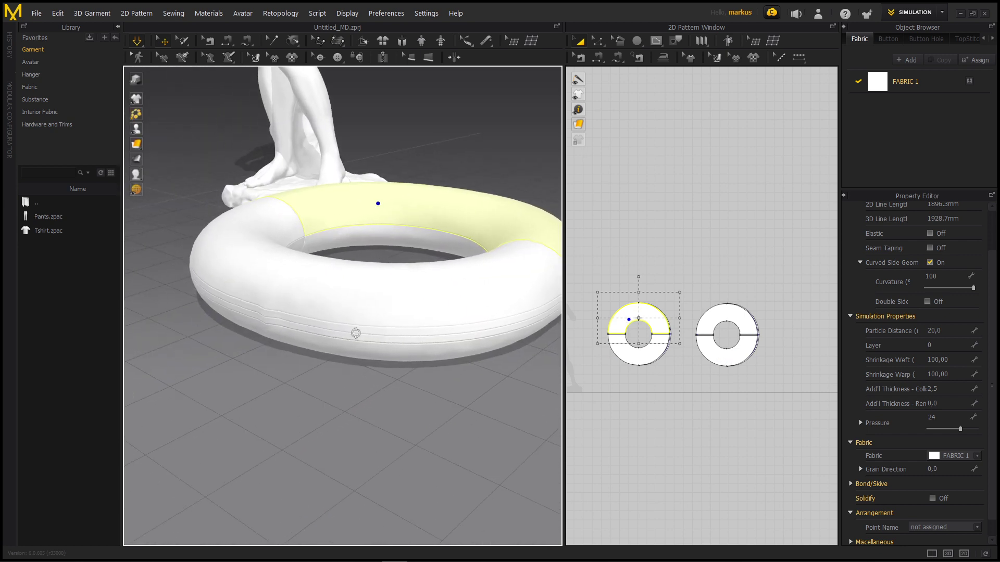
pyautogui.moveTo(355, 333); pyautogui.dragTo(379, 328, button='right')
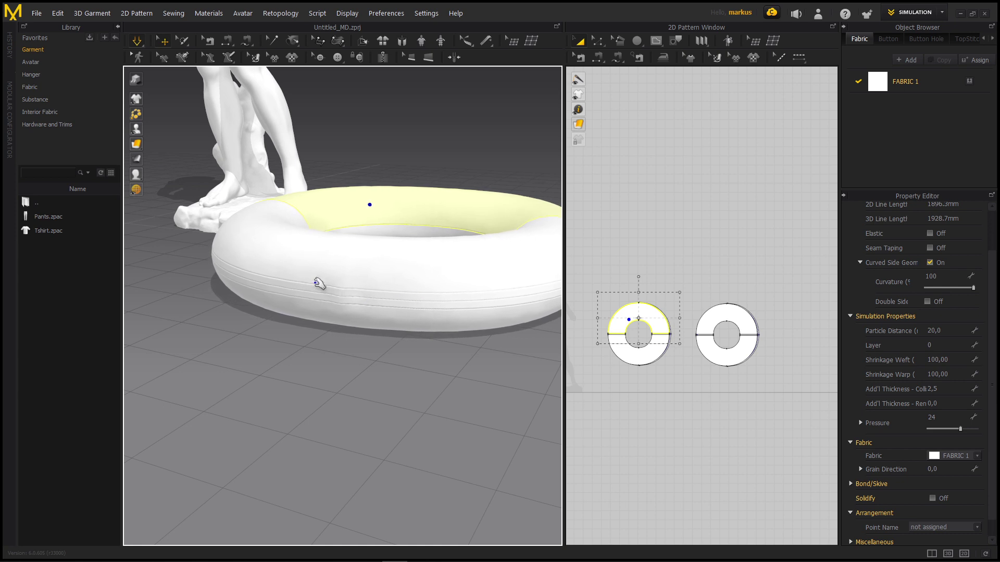
pyautogui.moveTo(451, 303); pyautogui.dragTo(417, 301, button='right')
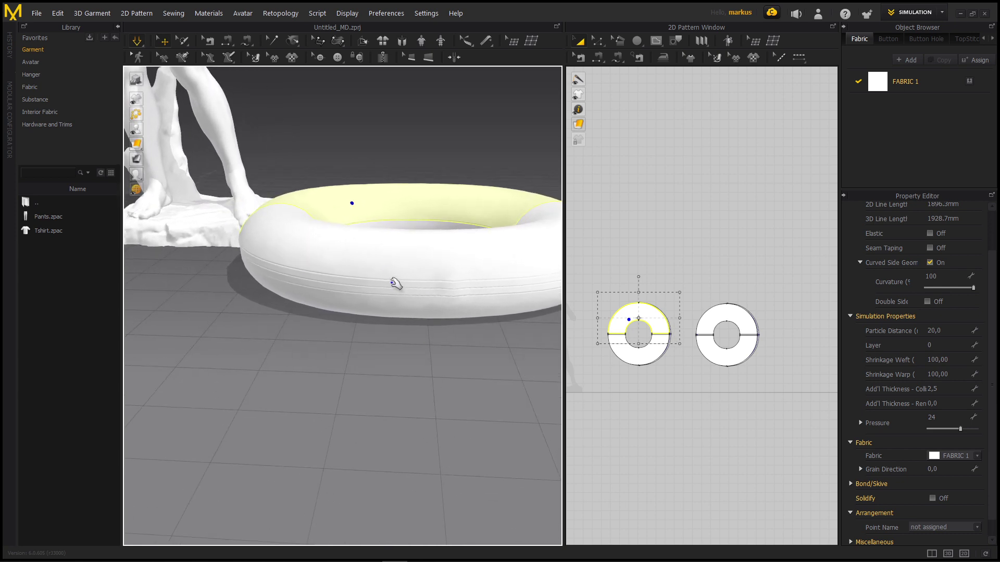
pyautogui.click(909, 60)
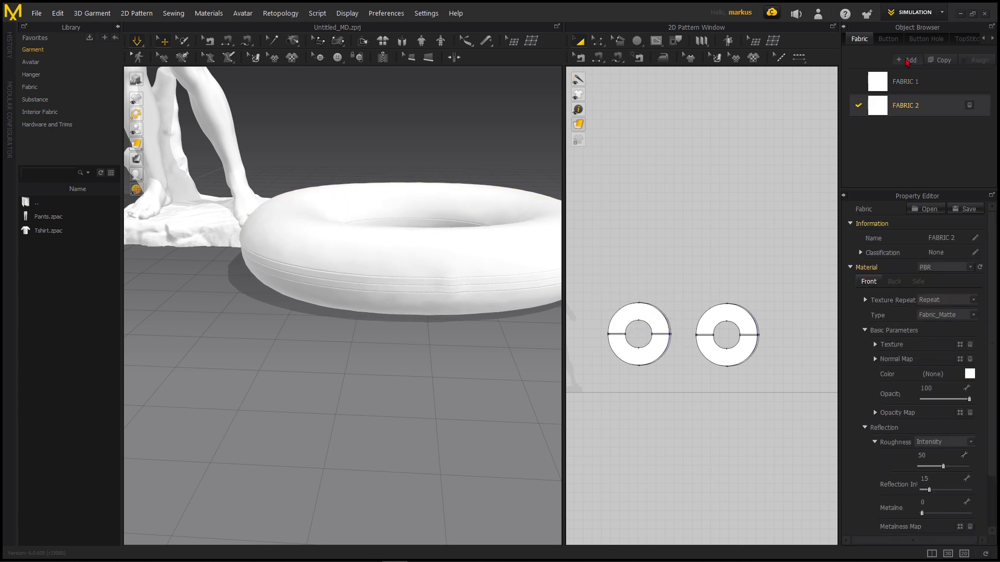
# Add a third fabric to the fabric list and set the color of FABRIC 2 to Brown 1 (FFCC99)
pyautogui.click(908, 60)
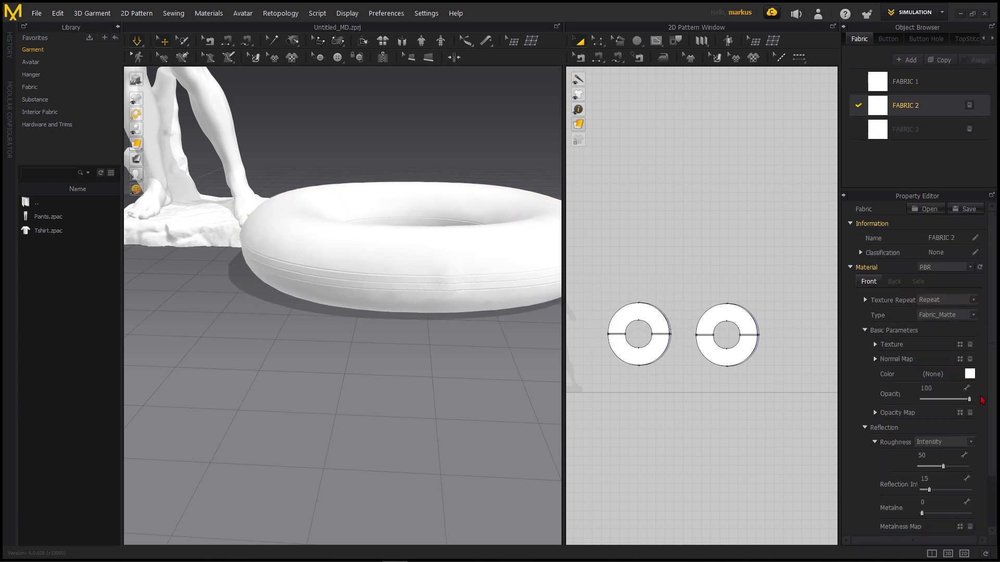
pyautogui.click(970, 374)
pyautogui.click(592, 189)
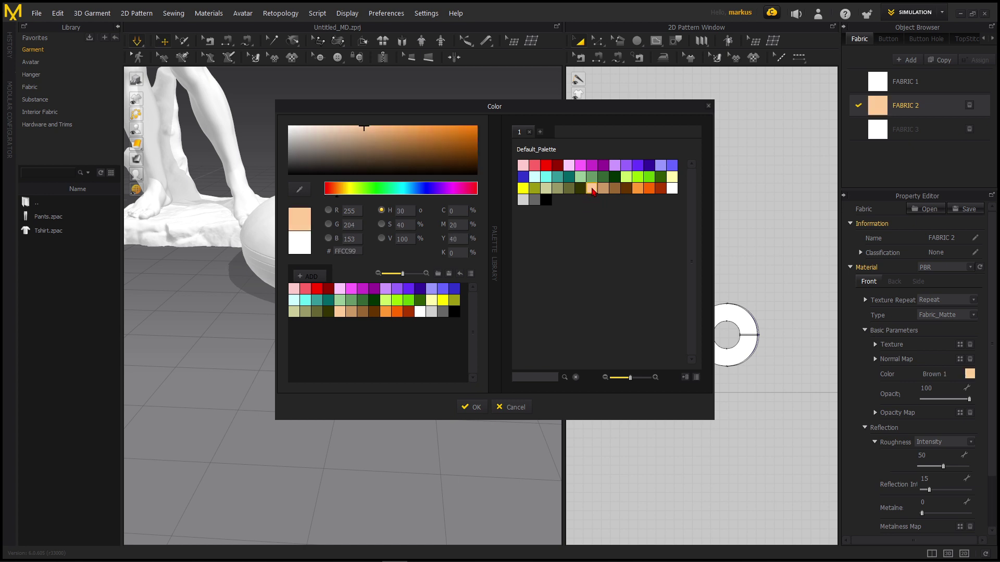
pyautogui.click(472, 407)
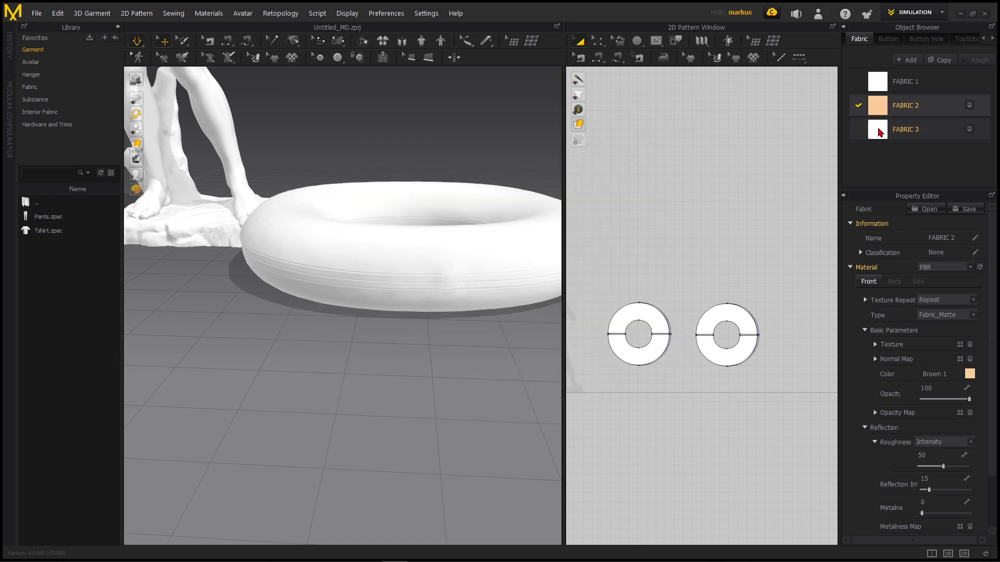
# Set the color of FABRIC 3 to Red 2 (FF6666)
pyautogui.click(906, 129)
pyautogui.click(969, 375)
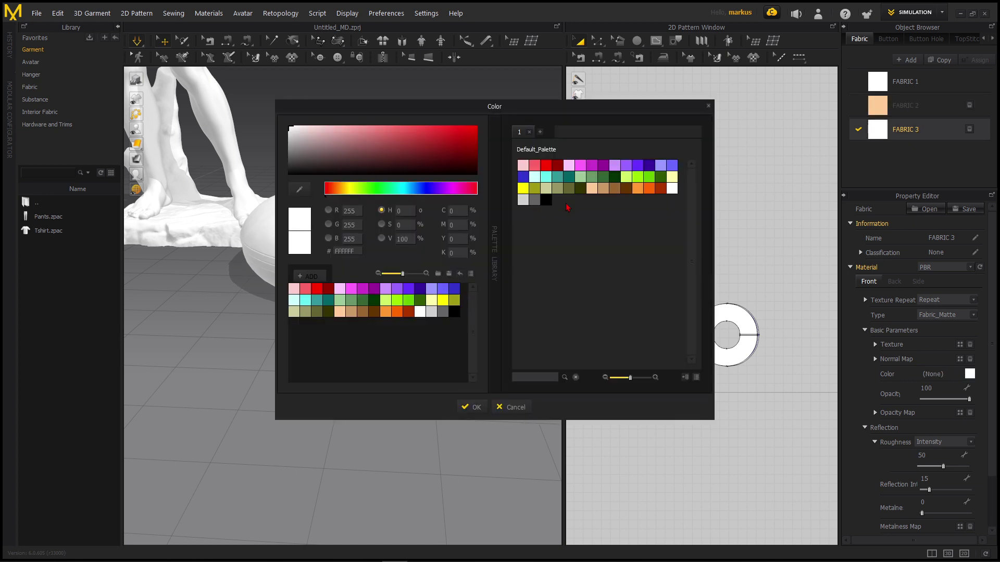
pyautogui.click(536, 167)
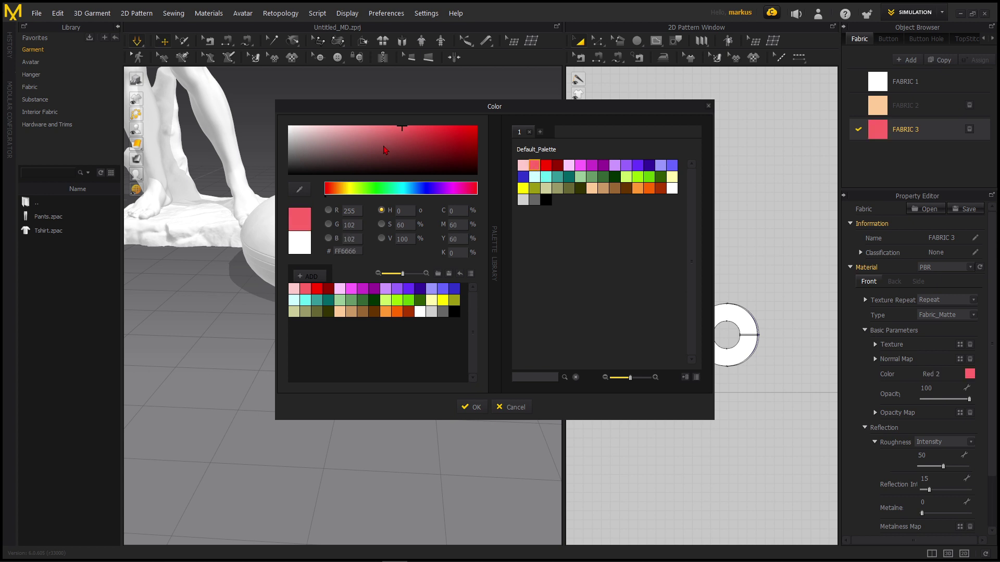
pyautogui.click(472, 408)
# Select the four half-ring pieces of both patterns, leaving out the thin side strips, and assign FABRIC 2 to them
pyautogui.click(482, 251)
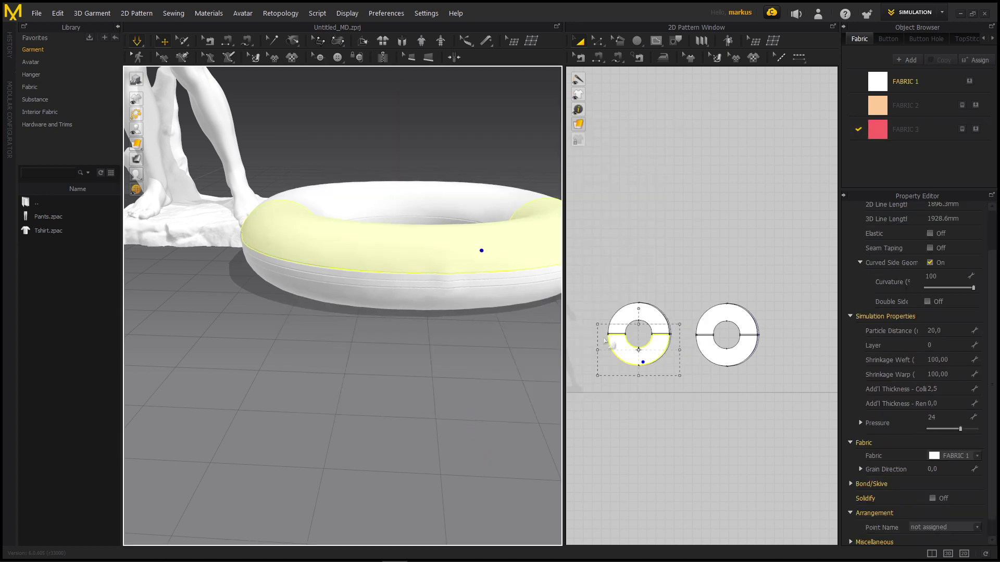
pyautogui.keyDown('shift'); pyautogui.click(660, 318); pyautogui.keyUp('shift')
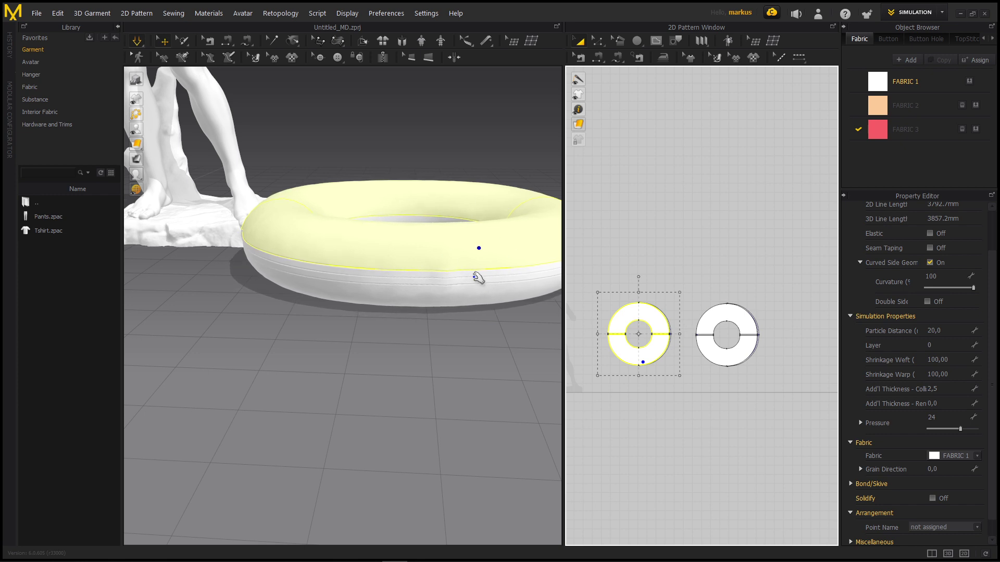
pyautogui.keyDown('shift'); pyautogui.click(710, 351); pyautogui.keyUp('shift')
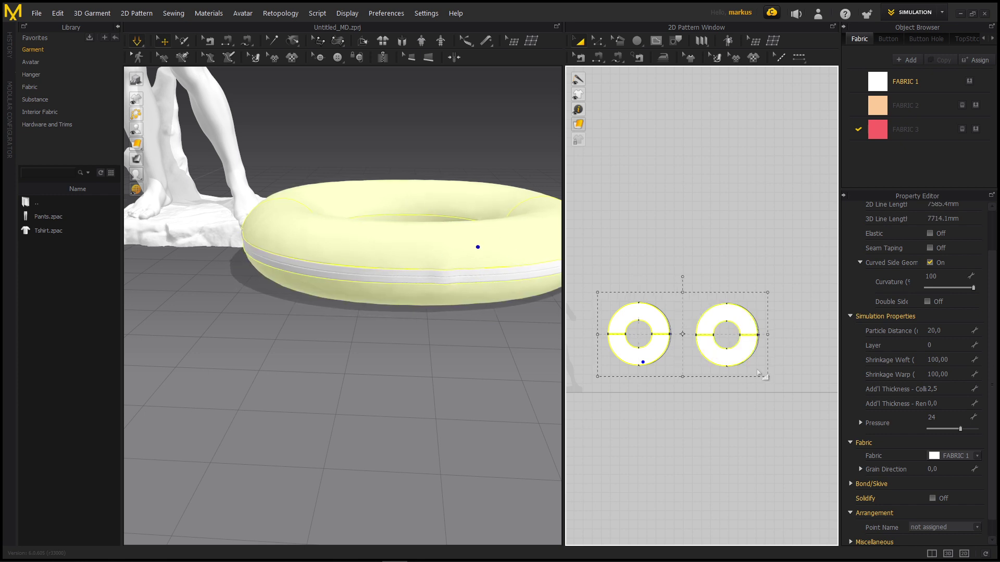
pyautogui.click(954, 456)
pyautogui.click(948, 475)
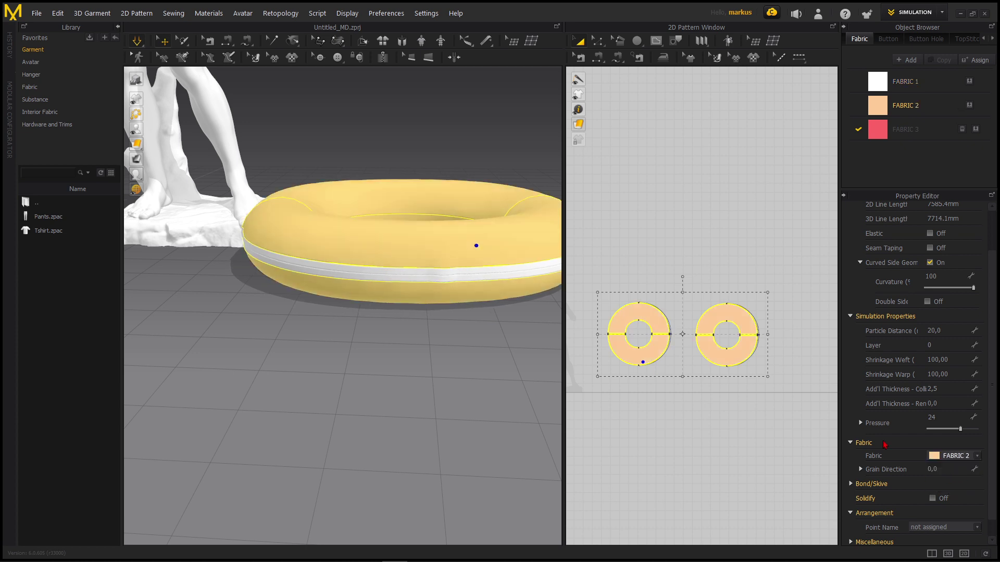
# Select the thin side strip along the outer edge of one ring pattern and assign FABRIC 3 to it
pyautogui.scroll(8, 646, 345)
pyautogui.scroll(-3, 744, 269)
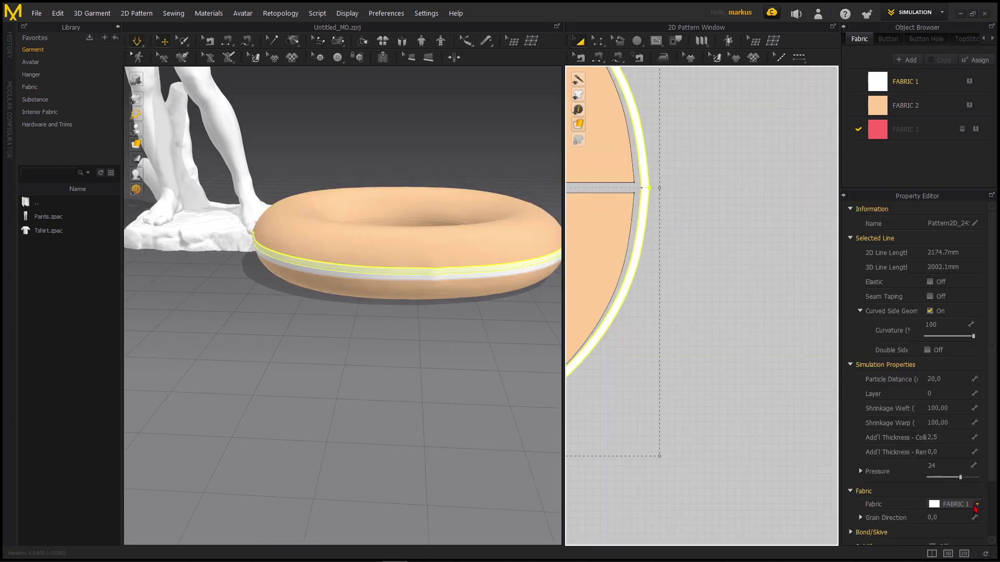
pyautogui.click(976, 508)
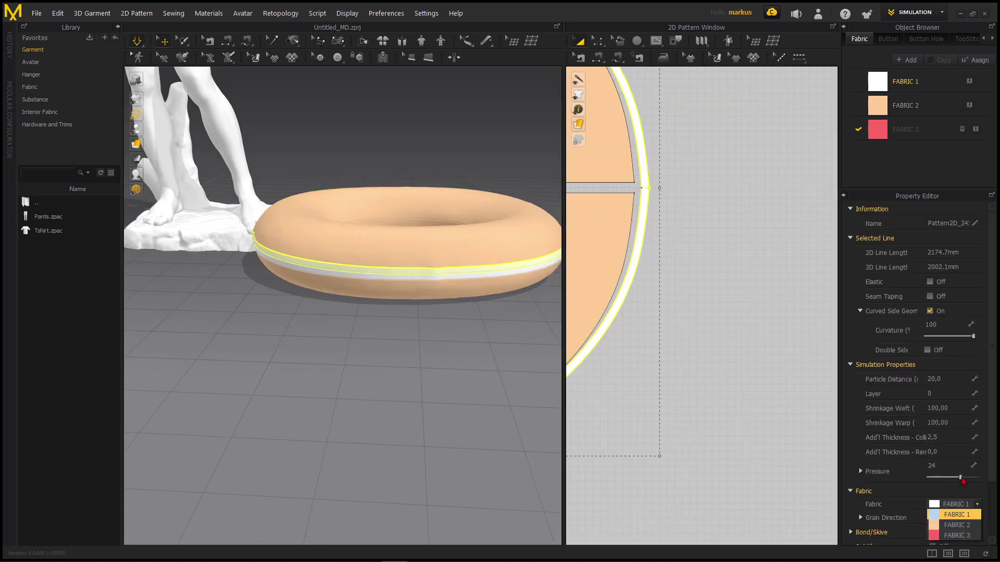
pyautogui.click(956, 542)
pyautogui.scroll(-3, 739, 297)
# Assign FABRIC 3 to the side strip of the other ring pattern as well and clear the selection
pyautogui.moveTo(738, 296); pyautogui.dragTo(593, 268, button='middle')
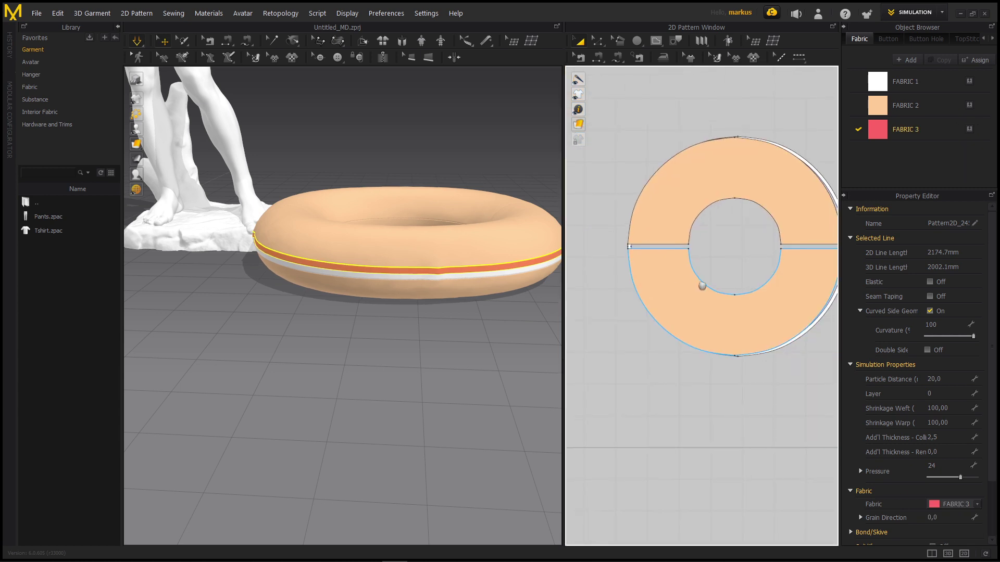
pyautogui.moveTo(699, 288); pyautogui.dragTo(591, 281, button='middle')
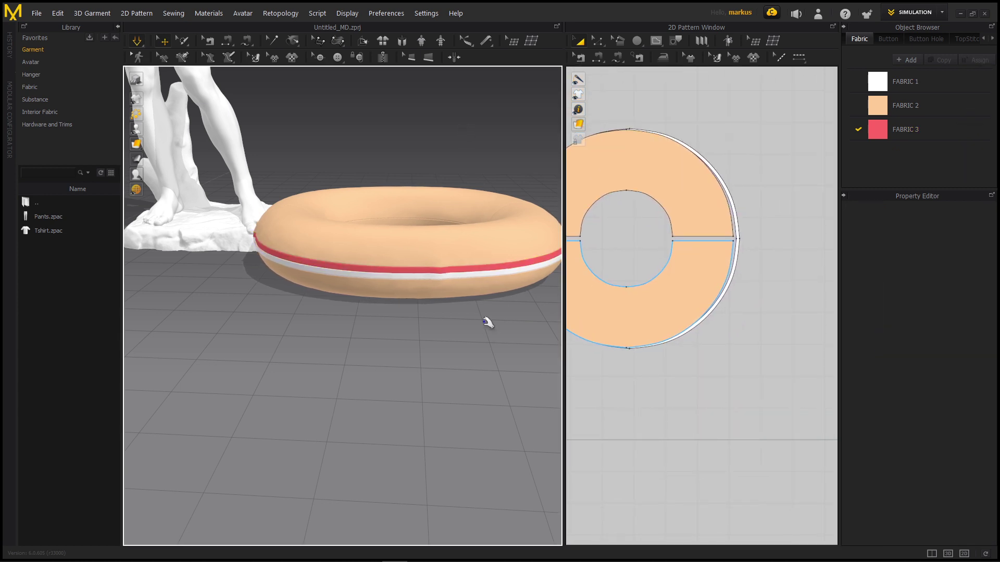
pyautogui.scroll(3, 744, 223)
pyautogui.click(740, 211)
pyautogui.click(978, 505)
pyautogui.click(956, 542)
pyautogui.click(486, 146)
# Examine the colored ring from above and from the side, and check its mesh density in the mesh display
pyautogui.scroll(-2, 435, 290)
pyautogui.moveTo(435, 290); pyautogui.dragTo(585, 241, button='right')
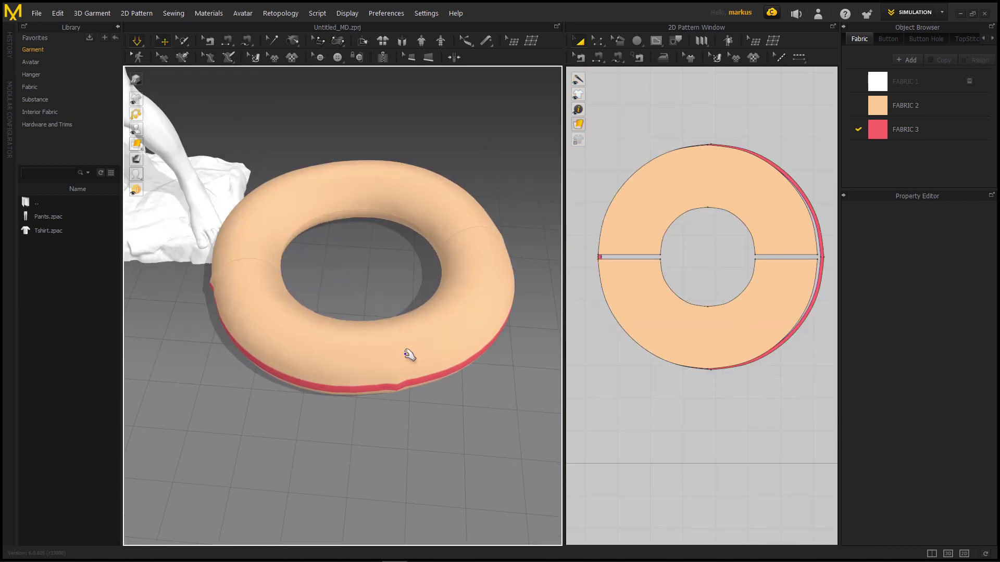
pyautogui.scroll(-1, 410, 356)
pyautogui.scroll(2, 427, 318)
pyautogui.moveTo(445, 361); pyautogui.dragTo(432, 315, button='right')
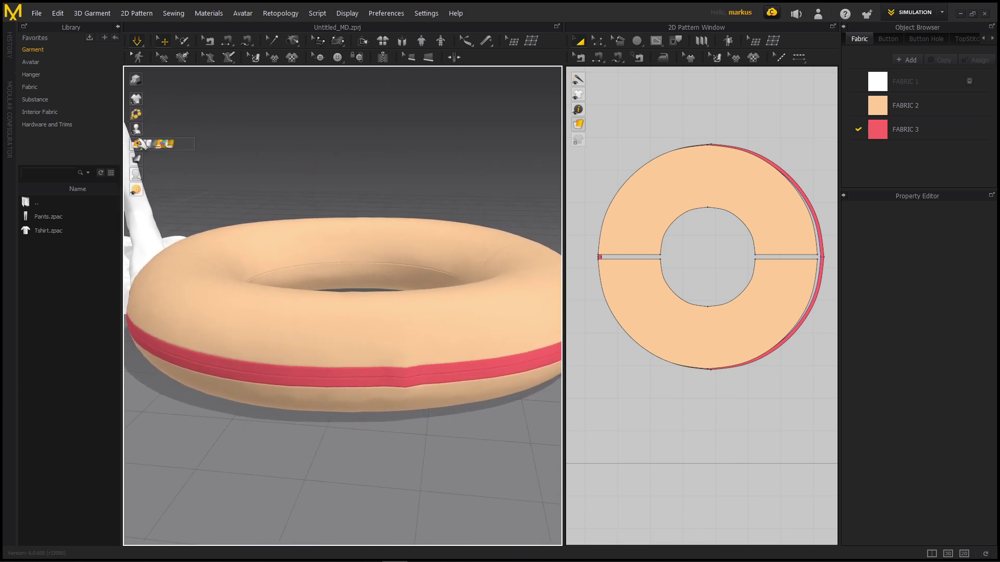
pyautogui.click(152, 145)
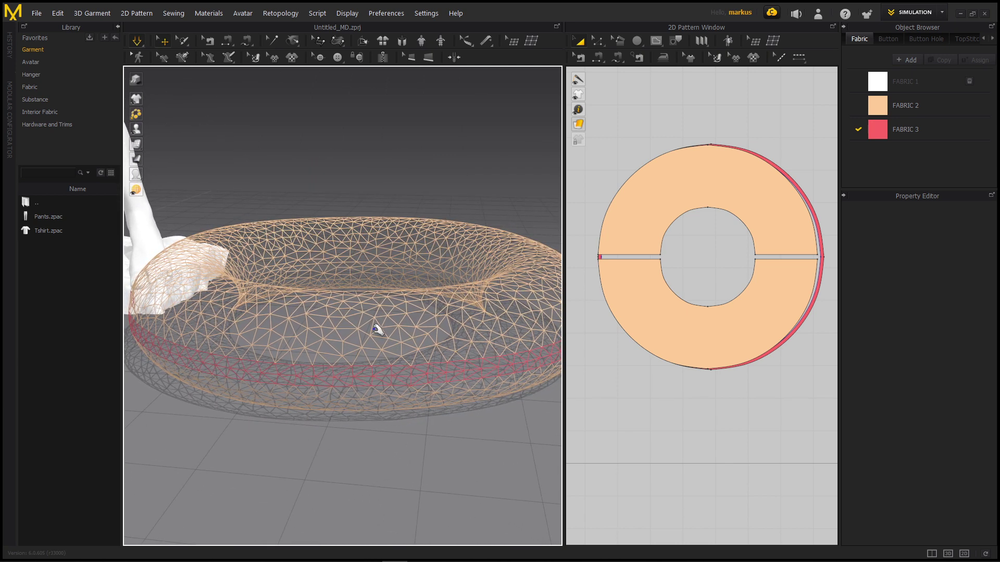
pyautogui.scroll(-3, 368, 368)
pyautogui.moveTo(369, 368); pyautogui.dragTo(376, 341, button='right')
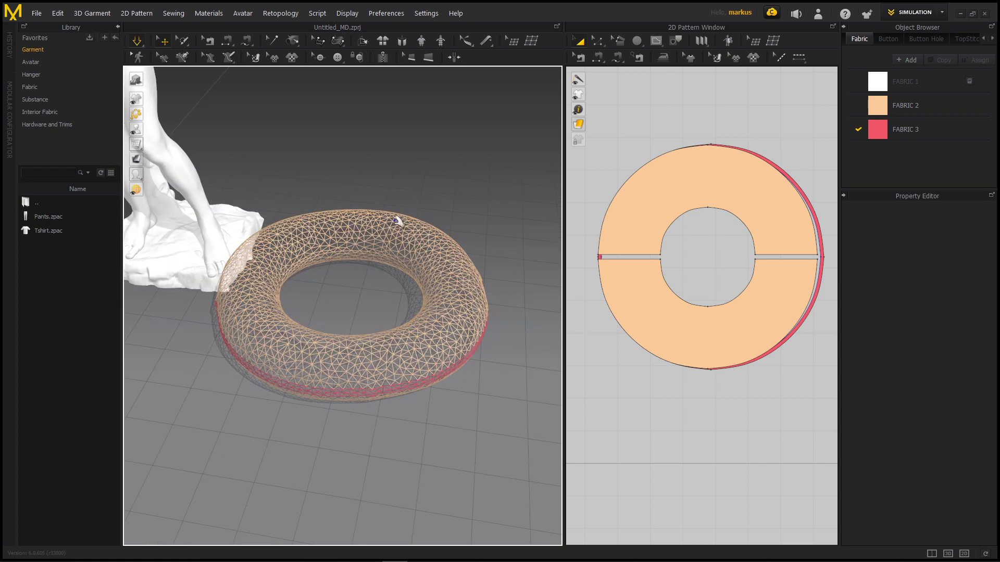
# Select all pieces of both ring patterns and set their particle distance to 10
pyautogui.scroll(-6, 696, 305)
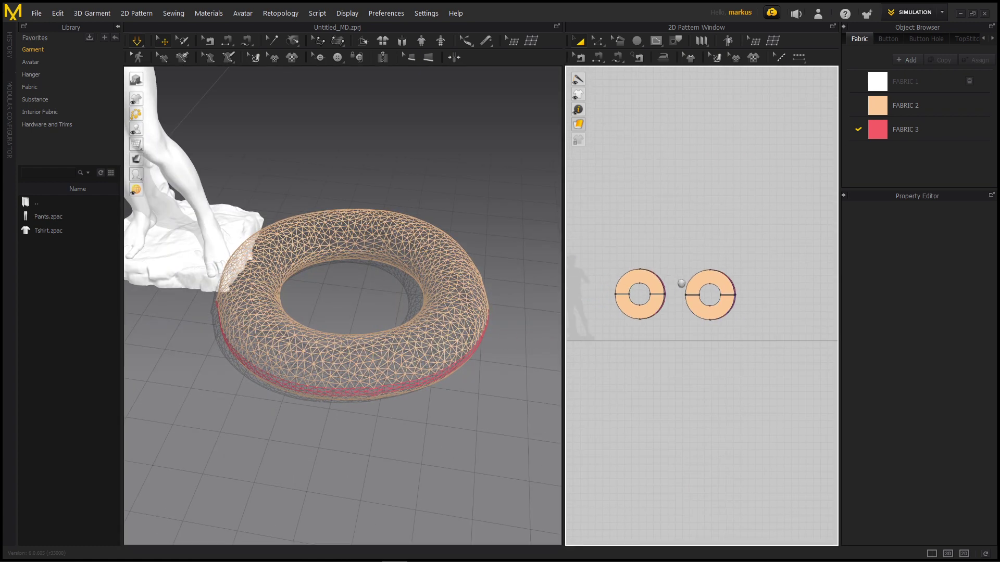
pyautogui.moveTo(607, 259); pyautogui.dragTo(747, 330)
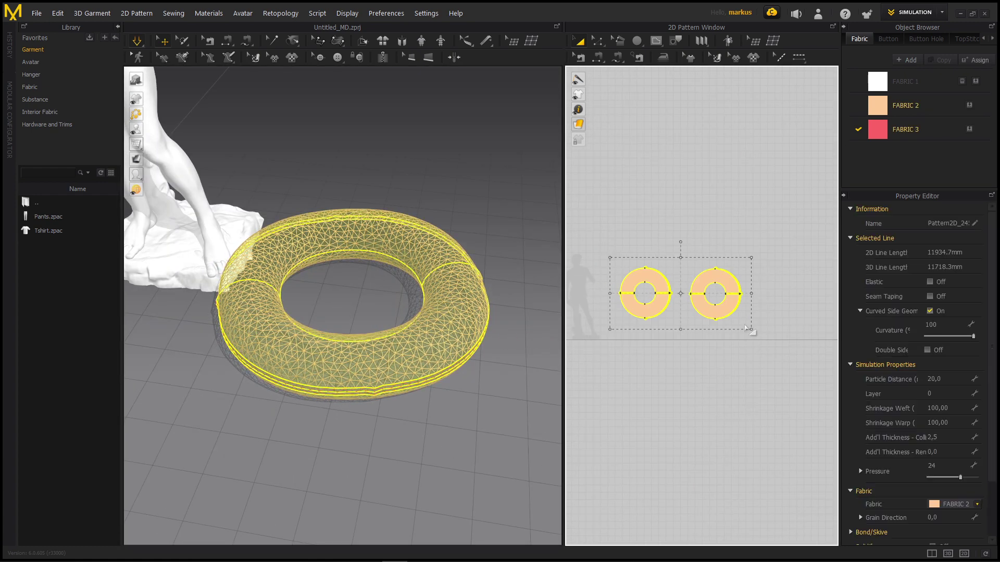
pyautogui.click(944, 379)
pyautogui.write('10')
pyautogui.press('Return')
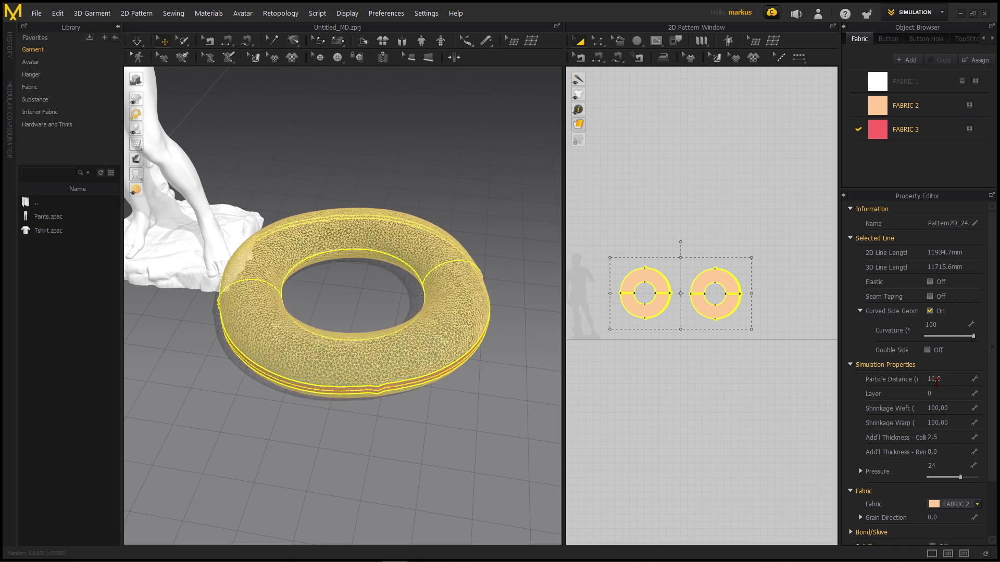
# Switch the garment display back to textured surface and deselect the pieces to view the refined ring
pyautogui.click(154, 144)
pyautogui.moveTo(422, 353); pyautogui.dragTo(406, 367, button='middle')
pyautogui.click(395, 167)
pyautogui.moveTo(415, 342); pyautogui.dragTo(404, 313, button='right')
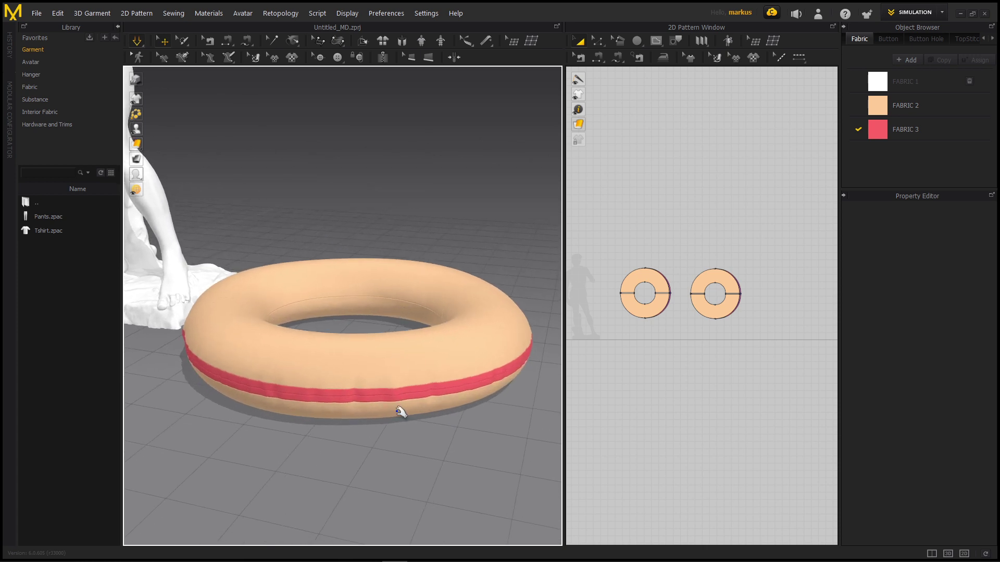
# Select all ring pieces and adjust their pressure, ending at a value of 13
pyautogui.click(432, 393)
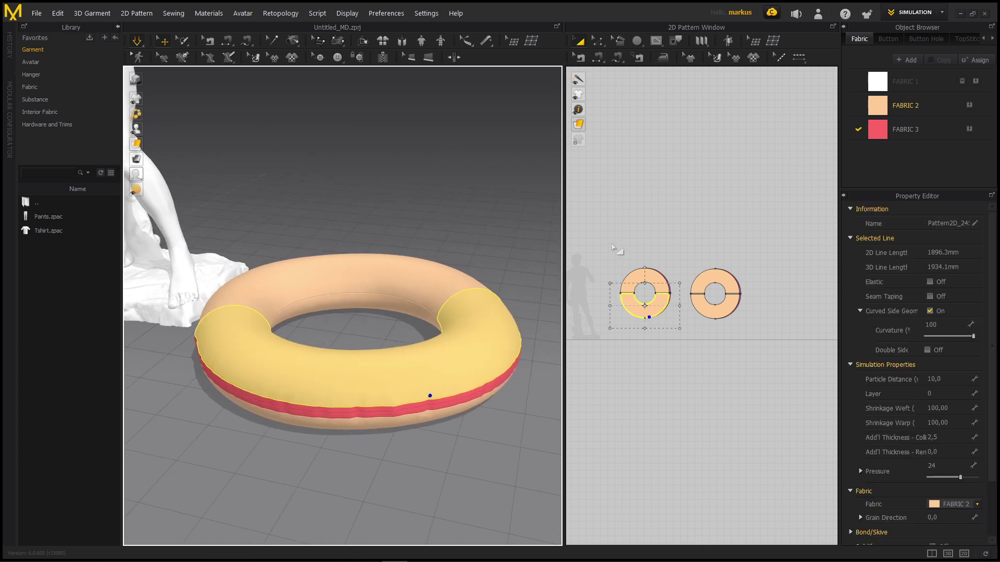
pyautogui.moveTo(613, 248); pyautogui.dragTo(764, 346)
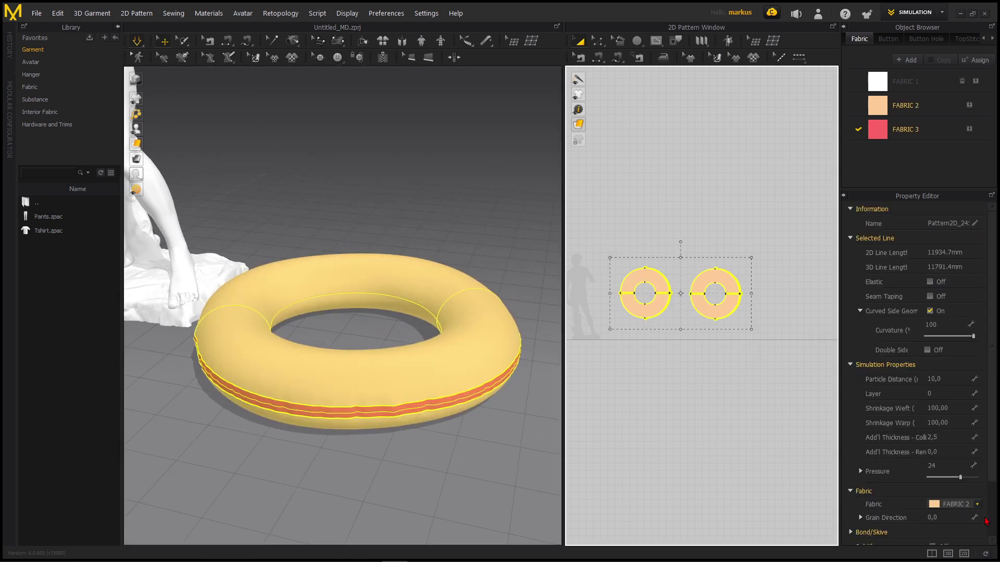
pyautogui.scroll(-3, 963, 468)
pyautogui.click(959, 408)
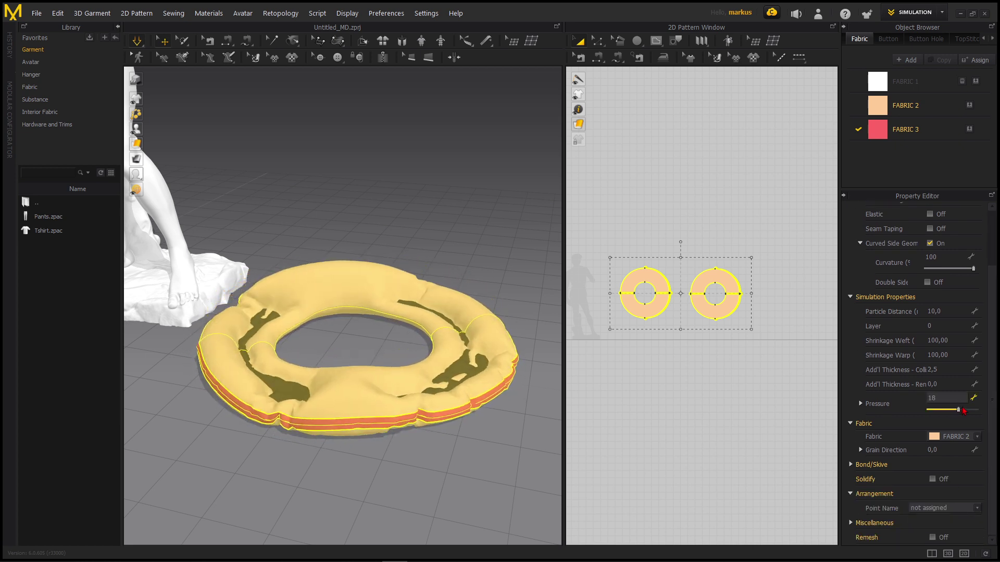
pyautogui.click(957, 410)
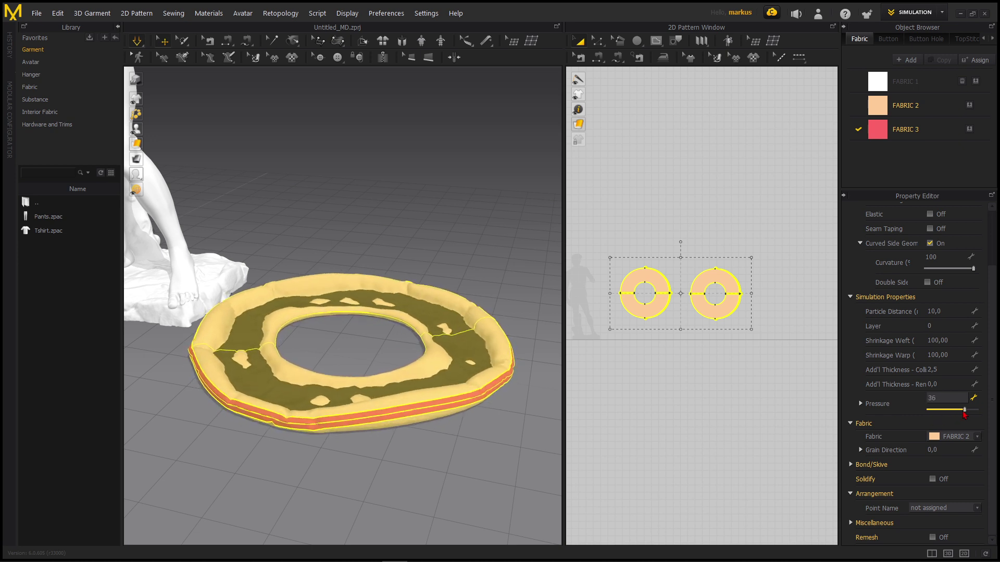
pyautogui.click(957, 411)
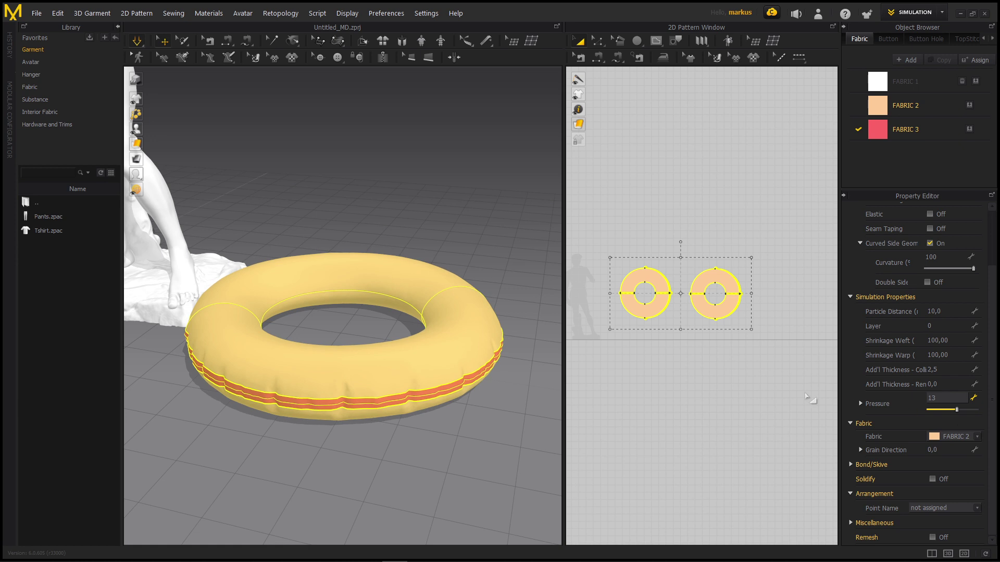
# Check the wrinkles along the side seam of the ring from above and from the side
pyautogui.moveTo(431, 380); pyautogui.dragTo(427, 410, button='right')
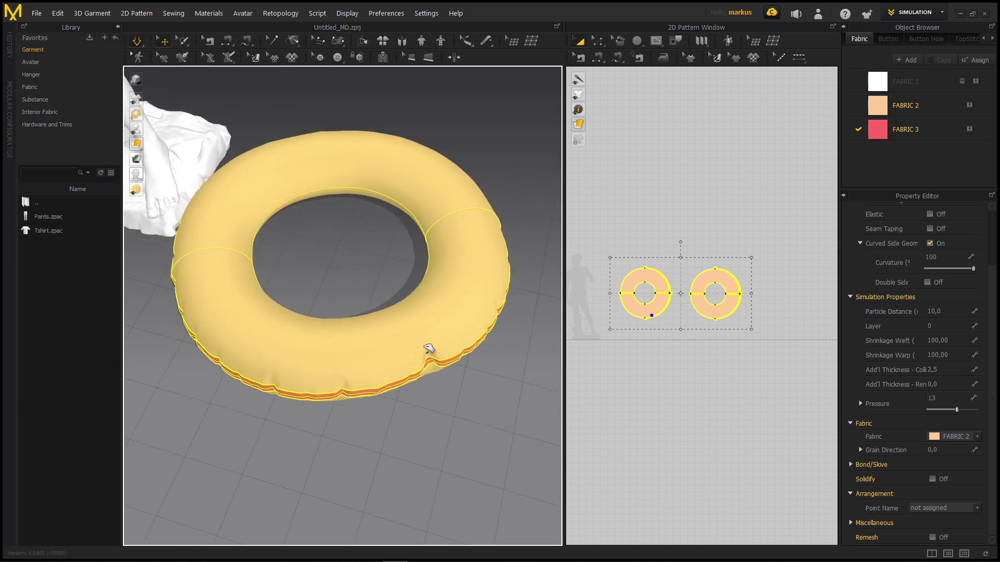
pyautogui.moveTo(426, 363); pyautogui.dragTo(393, 354, button='right')
pyautogui.moveTo(393, 355); pyautogui.dragTo(339, 443, button='middle')
pyautogui.moveTo(342, 443); pyautogui.dragTo(428, 275, button='right')
pyautogui.scroll(-4, 487, 326)
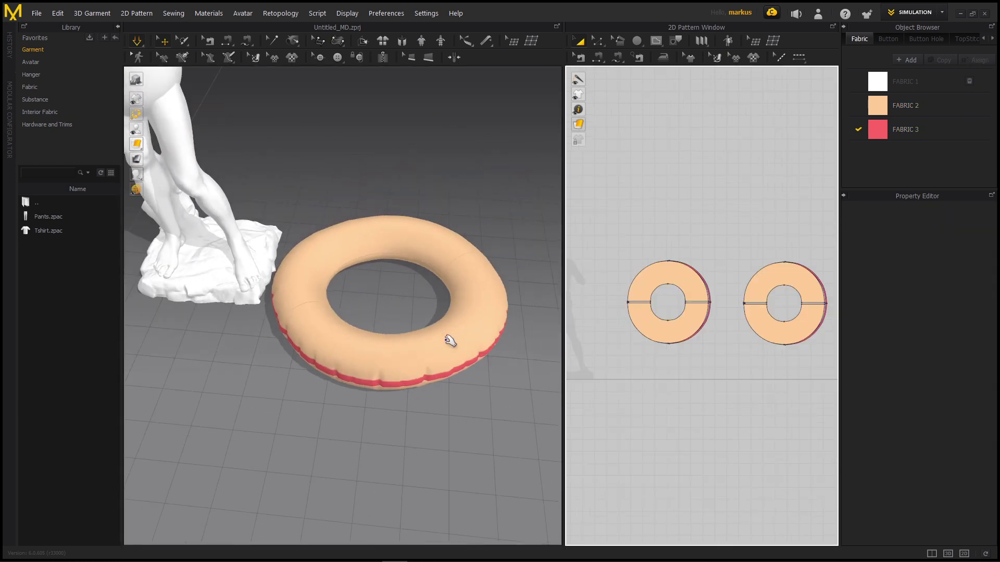
# Bring the whole statue and ring into view and set the simulation mode to Fast (GPU)
pyautogui.moveTo(381, 317); pyautogui.dragTo(425, 354, button='middle')
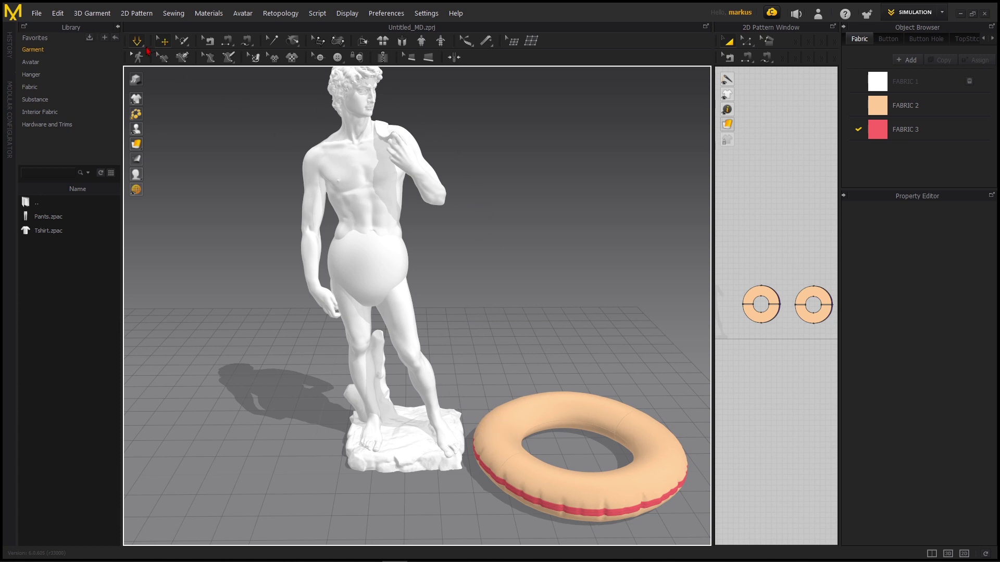
pyautogui.click(143, 46)
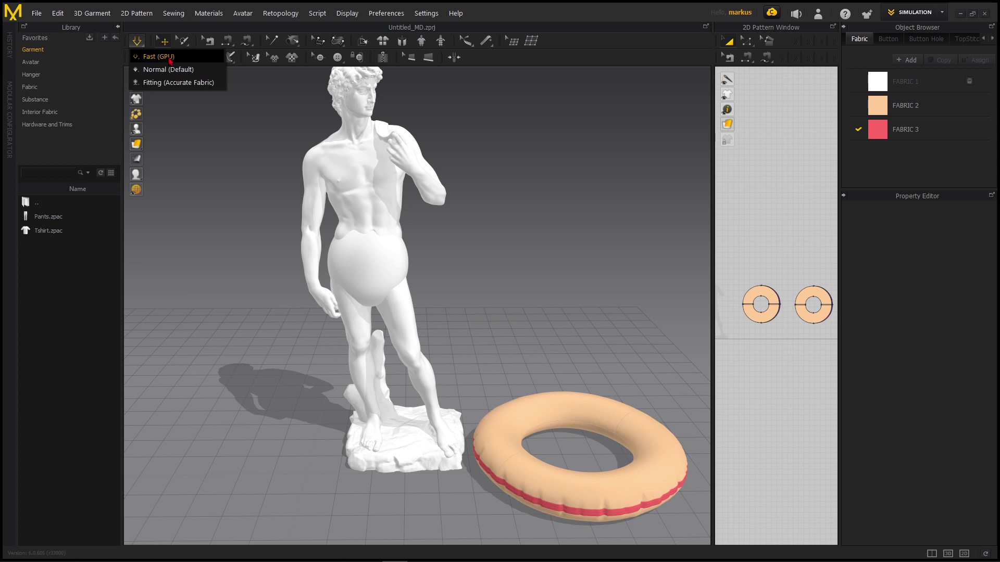
pyautogui.click(171, 58)
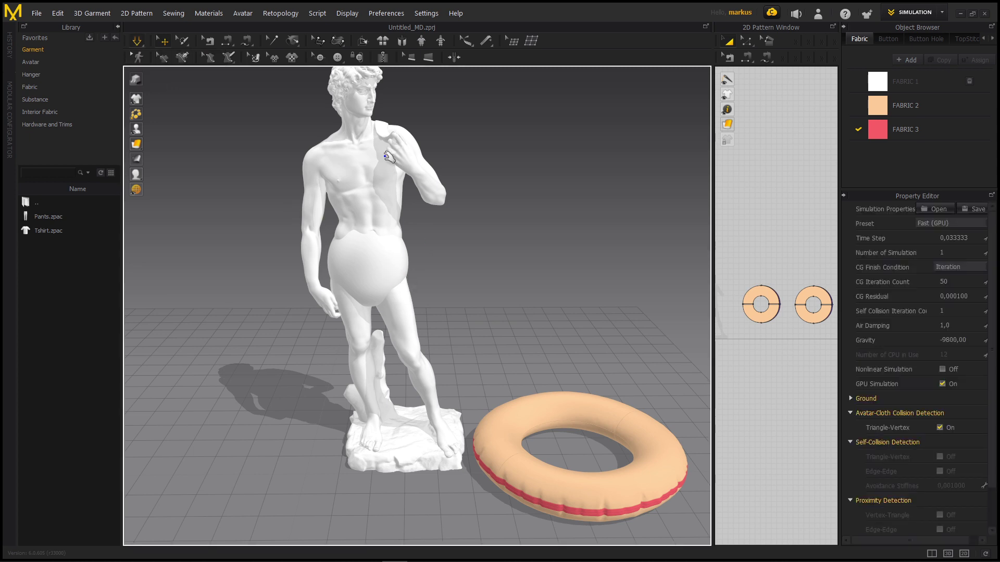
# Select all ring pieces, stop the simulation and set their particle distance to 20
pyautogui.click(730, 313)
pyautogui.moveTo(828, 351); pyautogui.dragTo(828, 350)
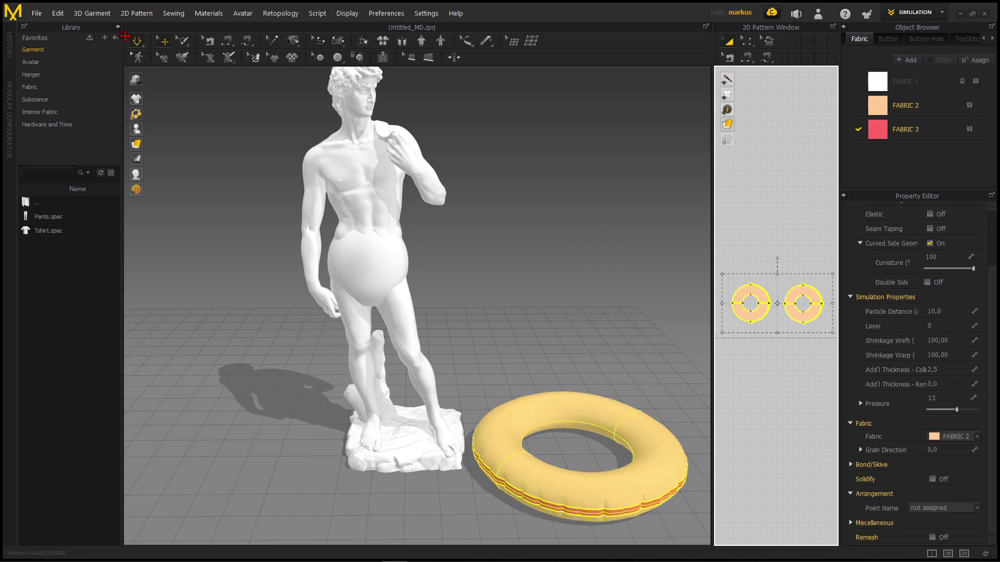
pyautogui.press('space')
pyautogui.click(937, 310)
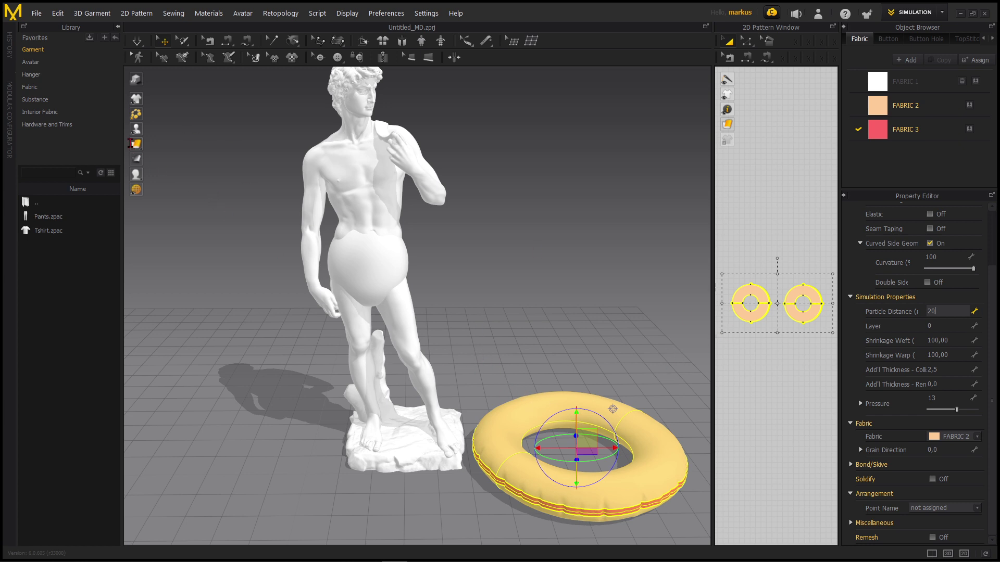
pyautogui.click(608, 436)
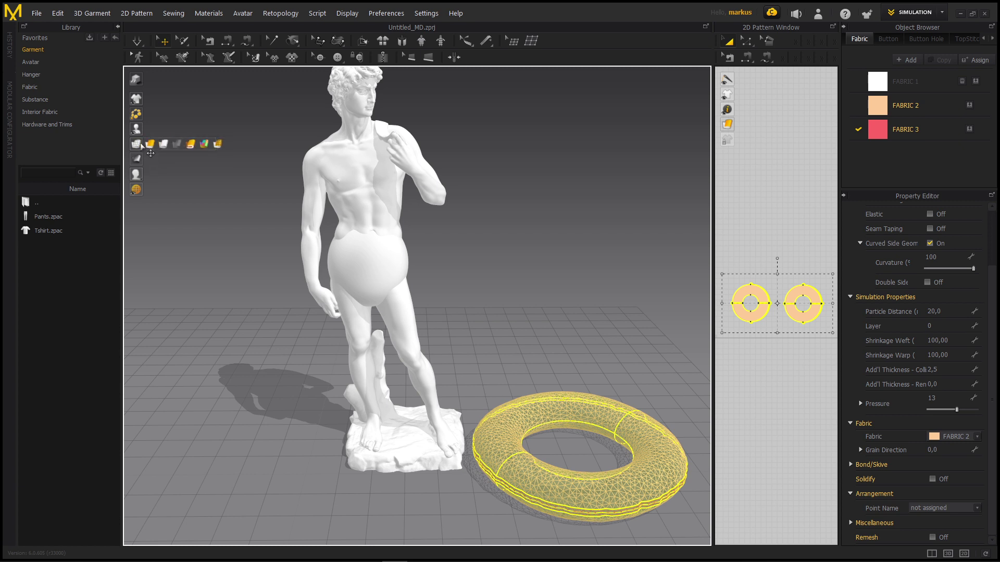
# Show the garment with its textured surface and set the skin offset of the statue and belly meshes to 0.1 mm
pyautogui.click(147, 144)
pyautogui.click(380, 217)
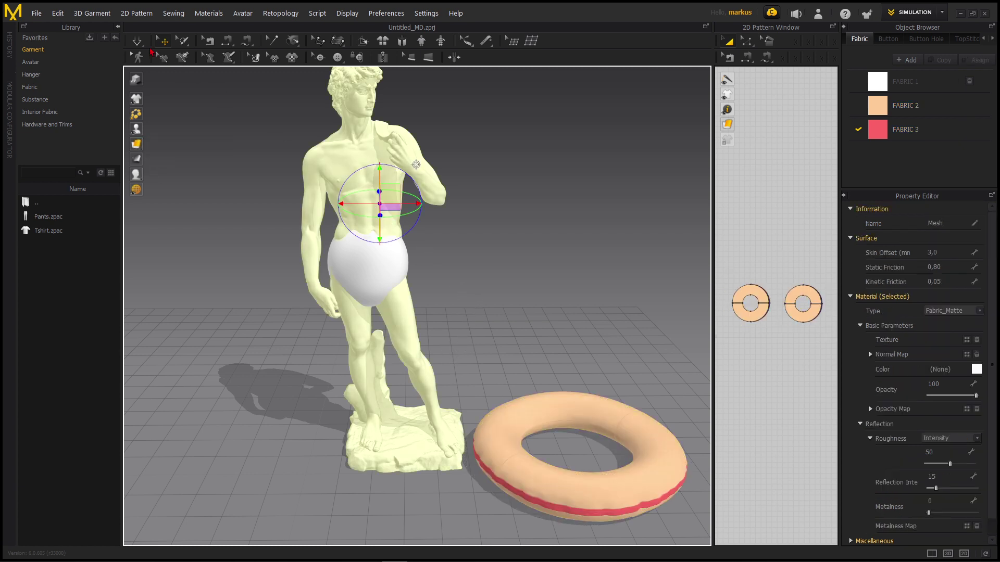
pyautogui.click(381, 271)
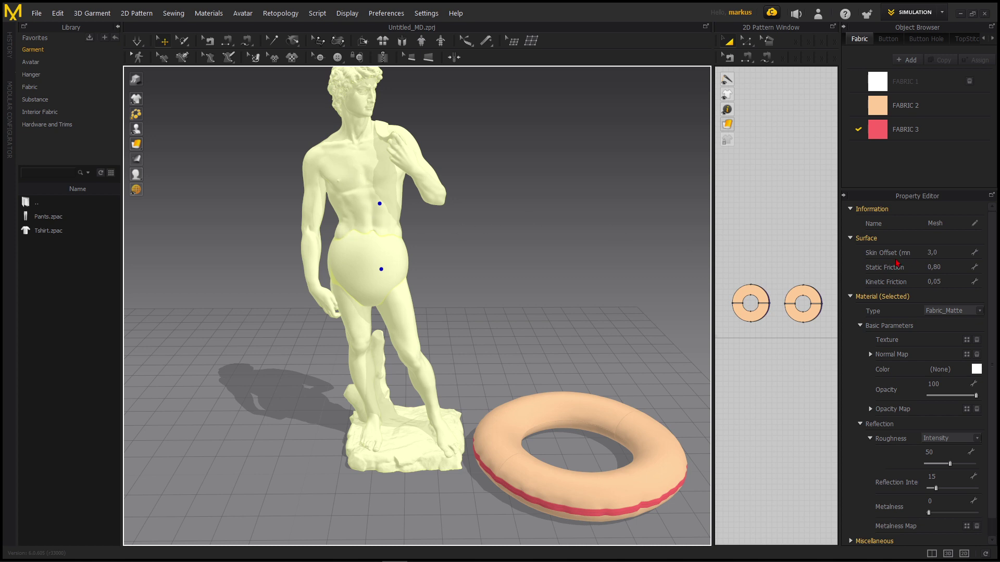
pyautogui.doubleClick(932, 253)
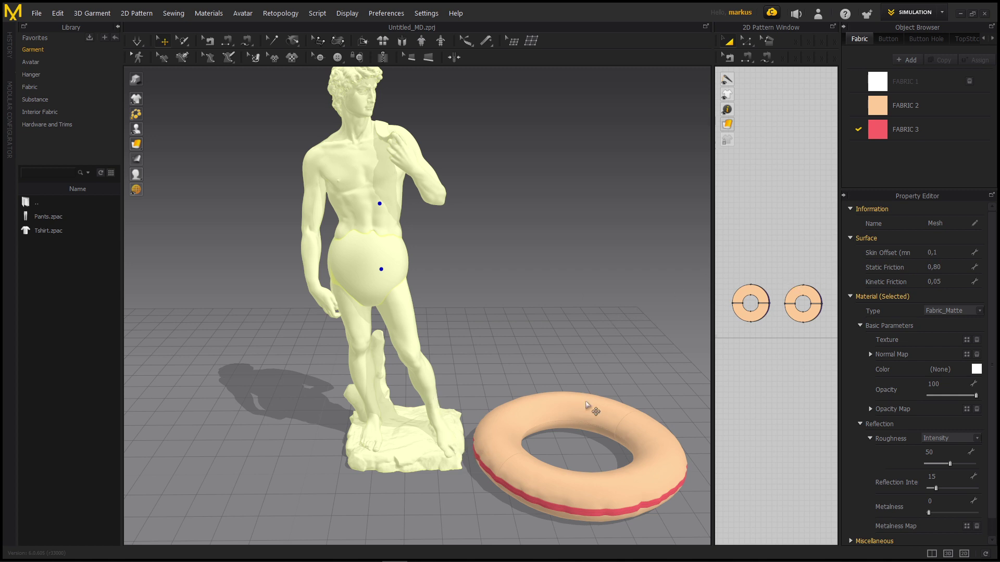
pyautogui.write('0')
pyautogui.press('Return')
# Start the simulation and pull the ring up from the floor until it hangs above the statue's head height
pyautogui.click(489, 426)
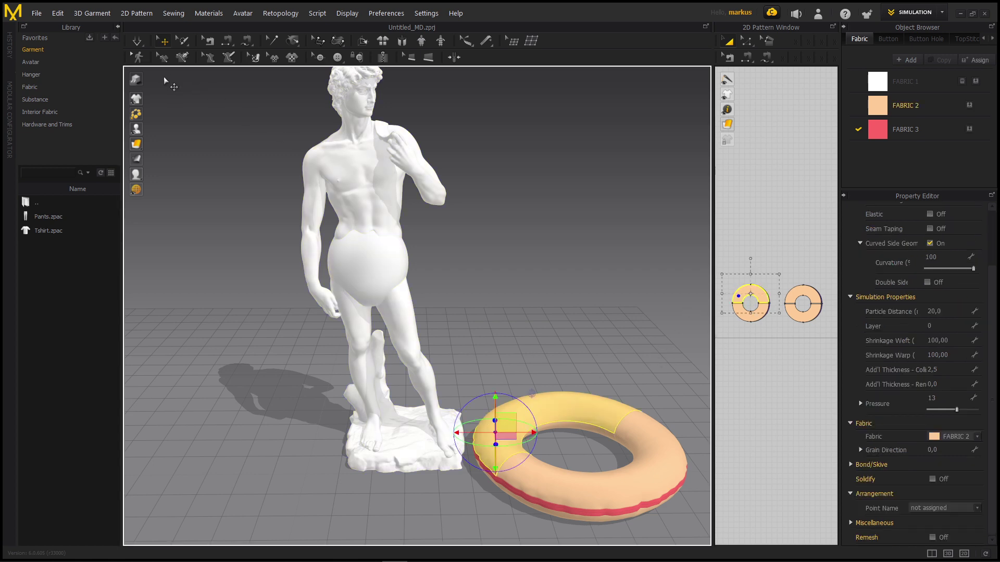
pyautogui.press('space')
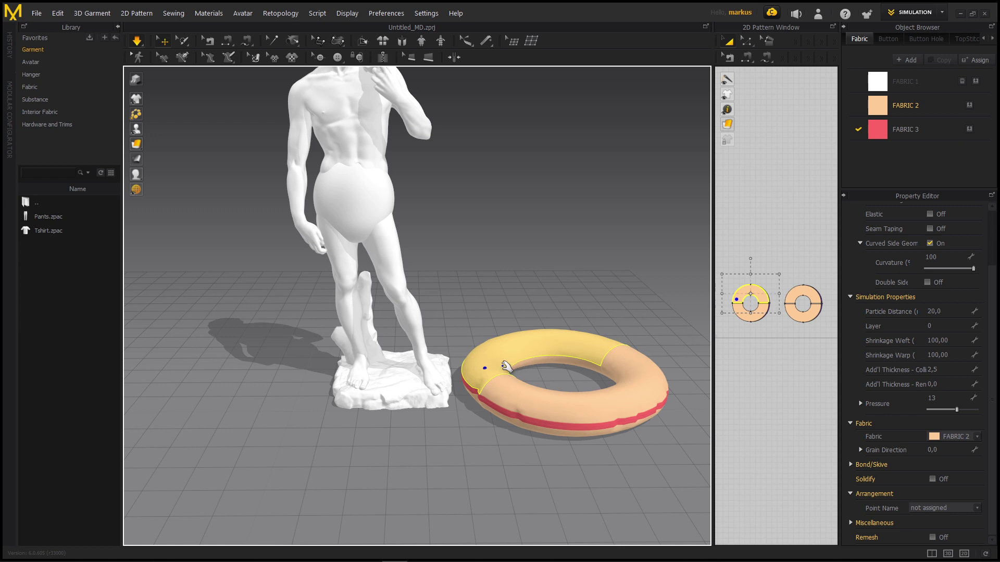
pyautogui.moveTo(485, 363); pyautogui.dragTo(484, 359)
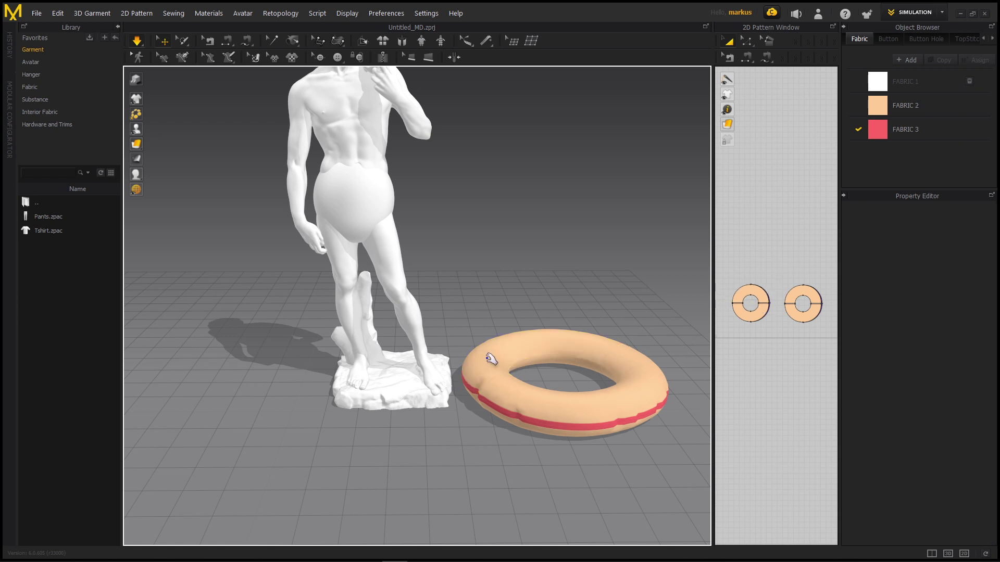
pyautogui.click(490, 359)
pyautogui.moveTo(499, 352); pyautogui.dragTo(517, 48)
pyautogui.moveTo(430, 123); pyautogui.dragTo(452, 281, button='right')
pyautogui.moveTo(535, 233); pyautogui.dragTo(486, 63)
pyautogui.moveTo(486, 62); pyautogui.dragTo(506, 96, button='right')
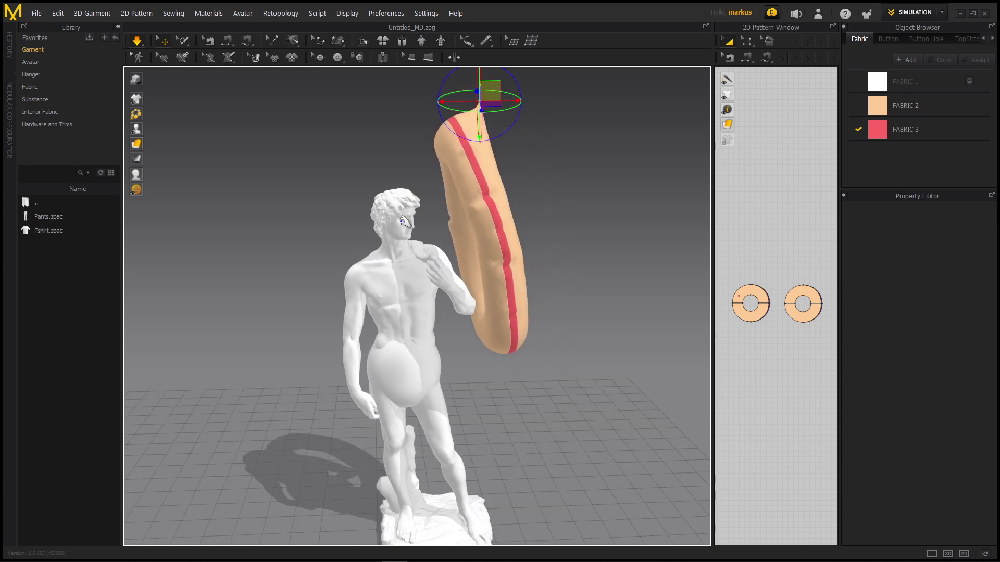
# Pull the simulating ring over the statue's head and let it drop diagonally around the shoulder and torso
pyautogui.moveTo(506, 97); pyautogui.dragTo(536, 111, button='middle')
pyautogui.moveTo(535, 111); pyautogui.dragTo(406, 138)
pyautogui.moveTo(417, 183)
pyautogui.mouseDown(button='right')
pyautogui.moveTo(399, 212)
pyautogui.moveTo(422, 192)
pyautogui.mouseUp(button='right')
pyautogui.moveTo(411, 135); pyautogui.dragTo(412, 237)
pyautogui.moveTo(441, 321); pyautogui.dragTo(438, 301, button='right')
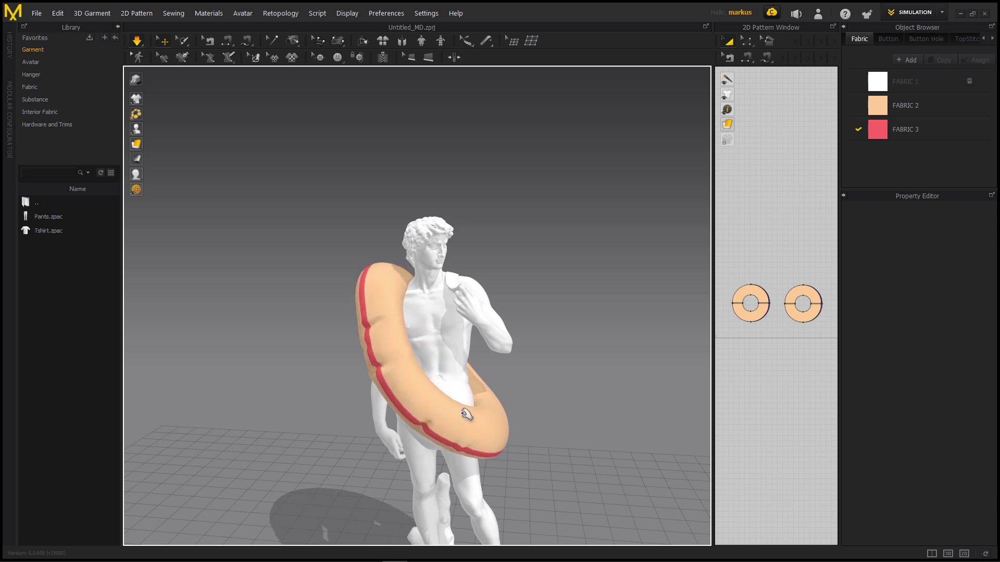
pyautogui.click(396, 282)
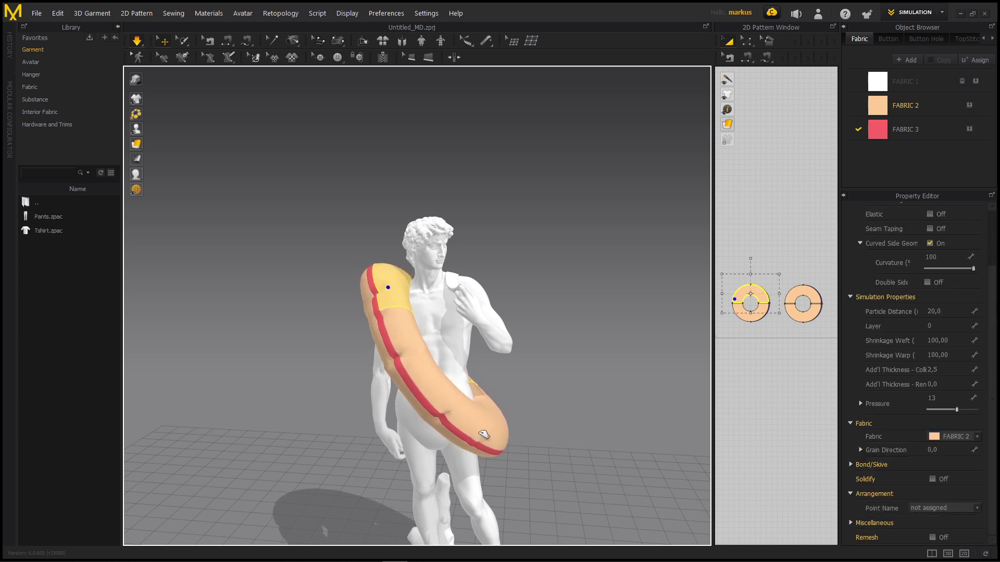
pyautogui.click(503, 417)
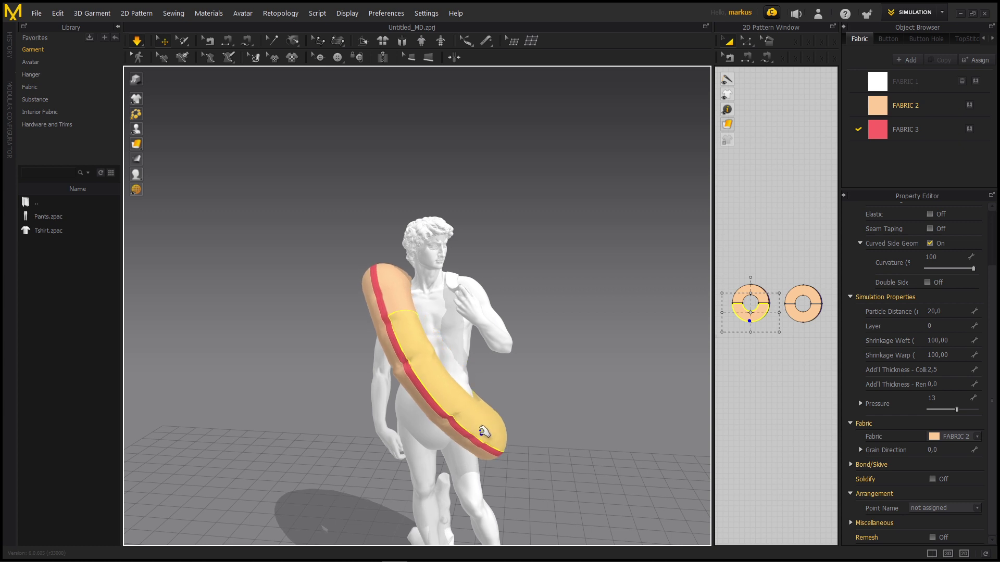
pyautogui.press('Escape')
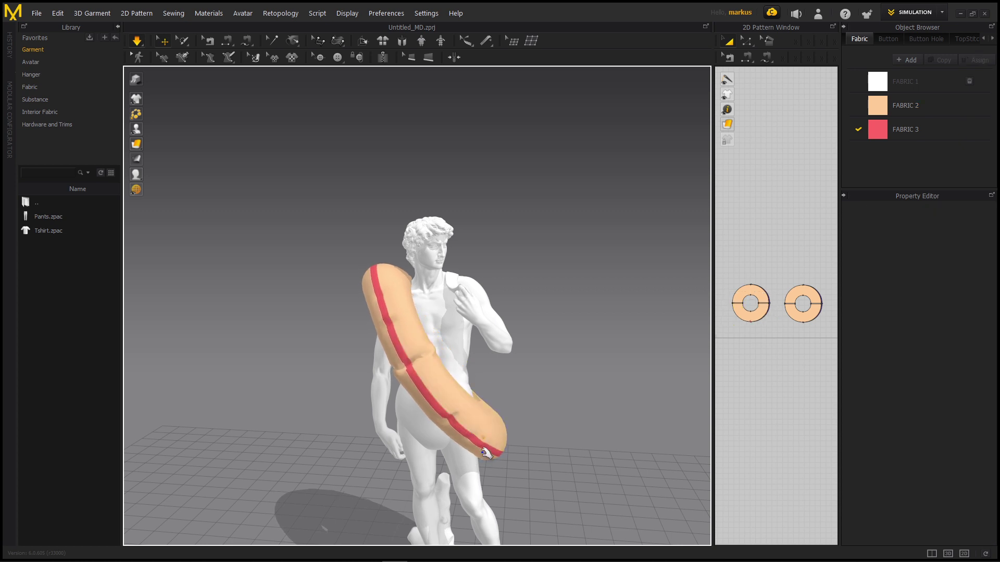
# Pull the ring's low-hanging front edge up across the torso towards the statue's bent arm
pyautogui.moveTo(486, 453); pyautogui.dragTo(461, 454, button='right')
pyautogui.click(487, 438)
pyautogui.scroll(5, 489, 417)
pyautogui.moveTo(489, 399); pyautogui.dragTo(460, 307, button='middle')
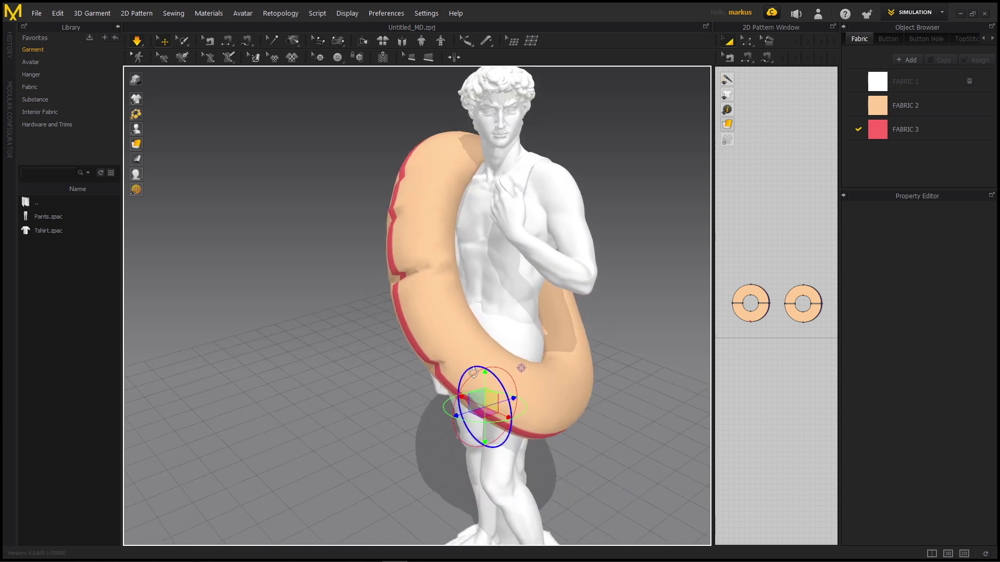
pyautogui.moveTo(501, 396); pyautogui.dragTo(519, 359)
pyautogui.moveTo(478, 374); pyautogui.dragTo(504, 341, button='middle')
pyautogui.moveTo(504, 342); pyautogui.dragTo(539, 332, button='right')
pyautogui.moveTo(537, 317); pyautogui.dragTo(527, 292)
pyautogui.moveTo(526, 293)
pyautogui.mouseDown(button='right')
pyautogui.moveTo(476, 334)
pyautogui.moveTo(523, 296)
pyautogui.mouseUp(button='right')
pyautogui.moveTo(528, 293); pyautogui.dragTo(538, 261)
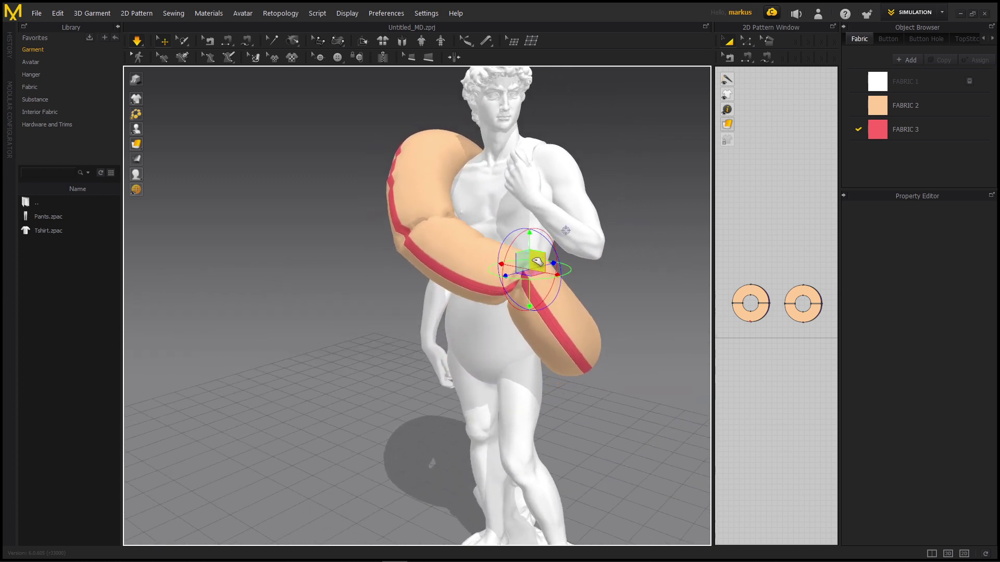
# Lift the ring from around the statue's legs and drape it over the shoulder beside the neck
pyautogui.click(350, 251)
pyautogui.moveTo(413, 330); pyautogui.dragTo(570, 445, button='right')
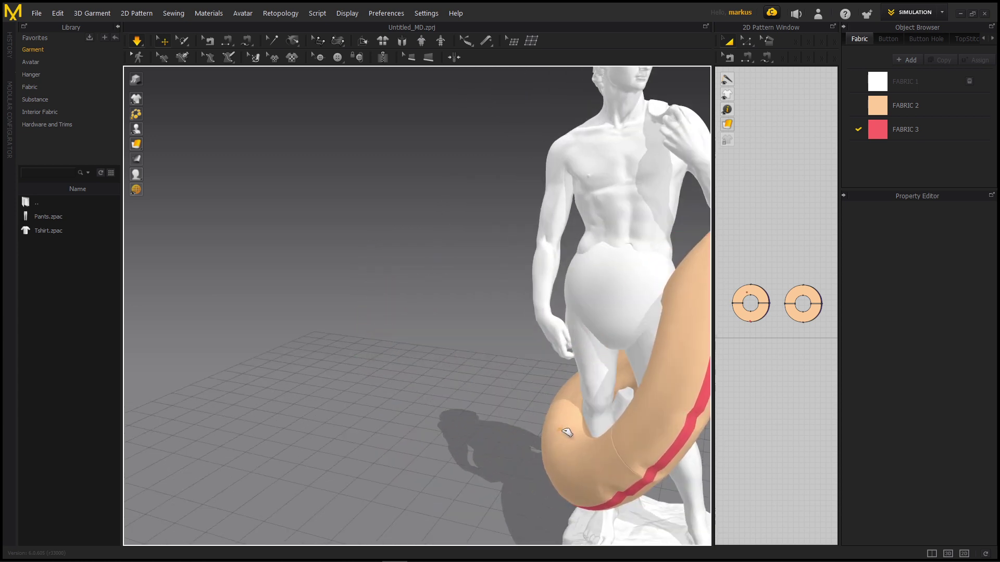
pyautogui.moveTo(574, 423); pyautogui.dragTo(542, 65)
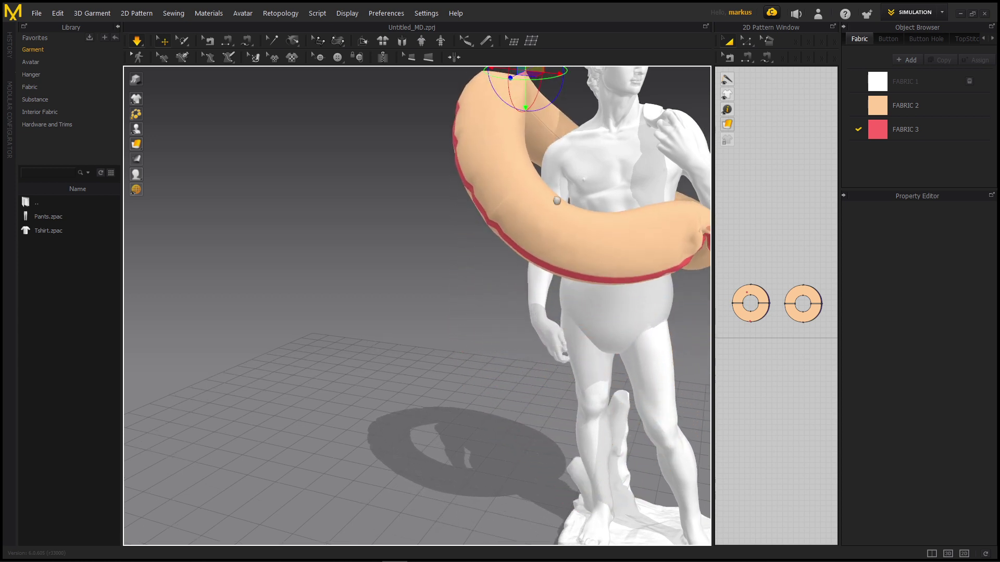
pyautogui.moveTo(556, 197); pyautogui.dragTo(518, 288, button='middle')
pyautogui.moveTo(507, 155); pyautogui.dragTo(570, 193)
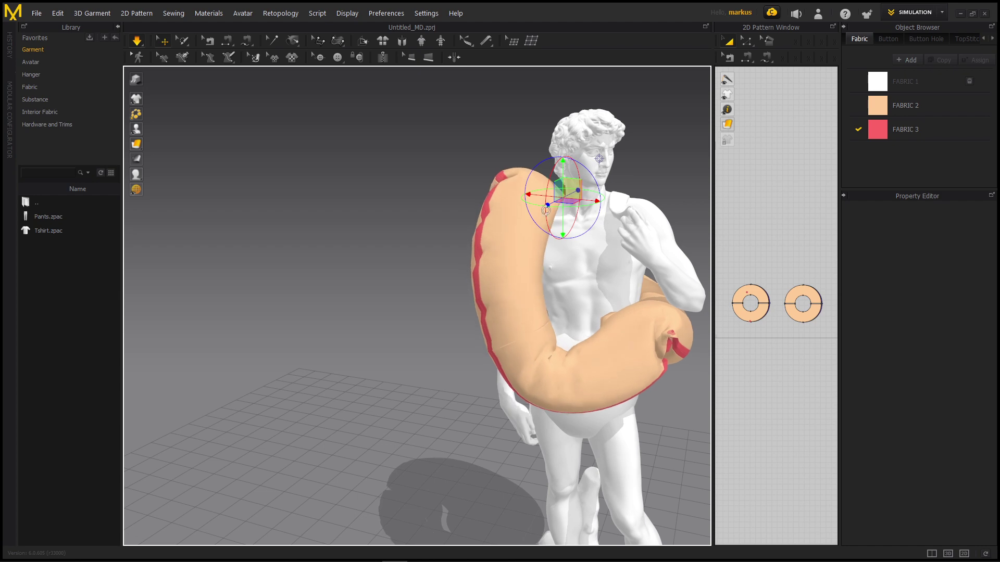
pyautogui.moveTo(561, 215); pyautogui.dragTo(548, 242, button='right')
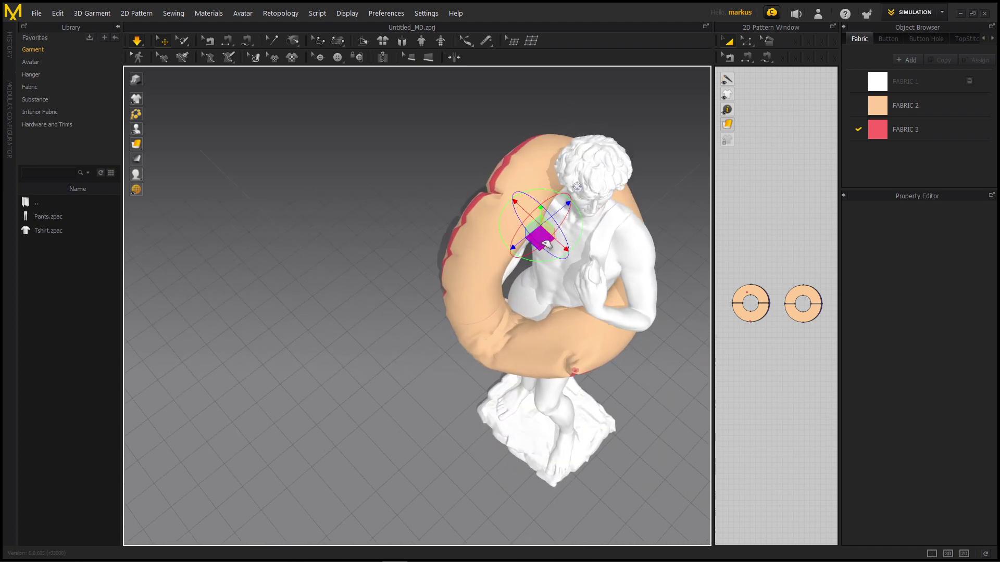
pyautogui.moveTo(551, 234); pyautogui.dragTo(573, 208)
# Examine how the ring drapes around the statue's shoulder and arm from several angles
pyautogui.moveTo(559, 271); pyautogui.dragTo(417, 241, button='right')
pyautogui.moveTo(508, 291); pyautogui.dragTo(600, 269, button='right')
pyautogui.click(407, 314)
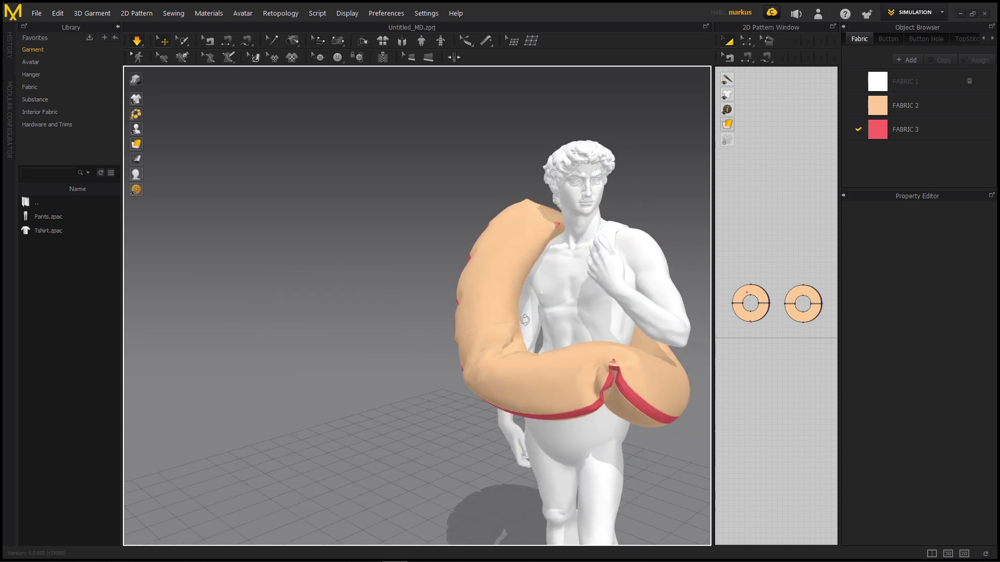
pyautogui.moveTo(526, 320); pyautogui.dragTo(549, 323, button='right')
pyautogui.scroll(3, 548, 323)
pyautogui.moveTo(548, 323); pyautogui.dragTo(541, 279, button='middle')
pyautogui.moveTo(517, 276); pyautogui.dragTo(489, 271, button='right')
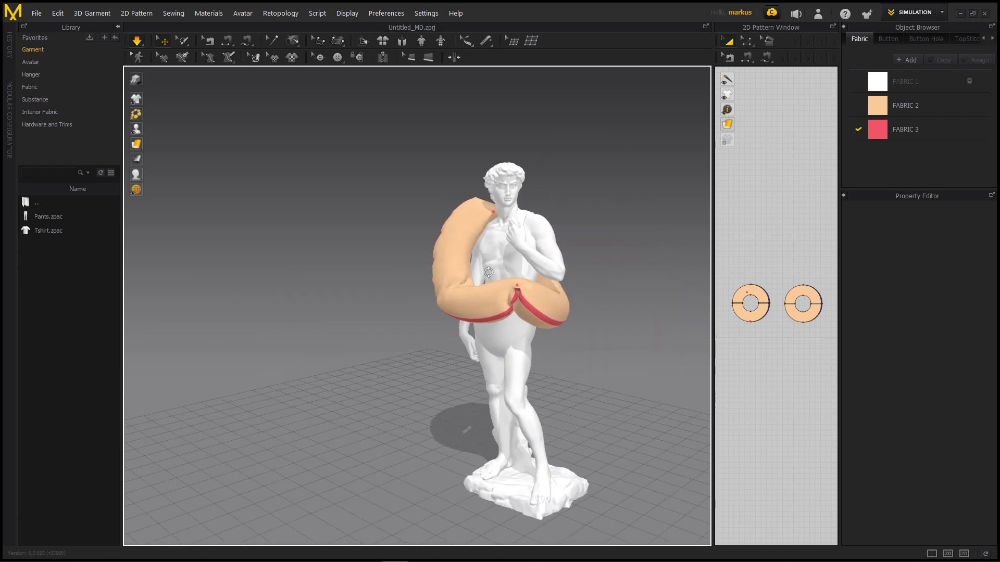
# Widen the 2D pattern view, copy all ring pieces and paste the duplicate set below the originals
pyautogui.moveTo(714, 252); pyautogui.dragTo(503, 265)
pyautogui.moveTo(817, 388); pyautogui.dragTo(815, 389)
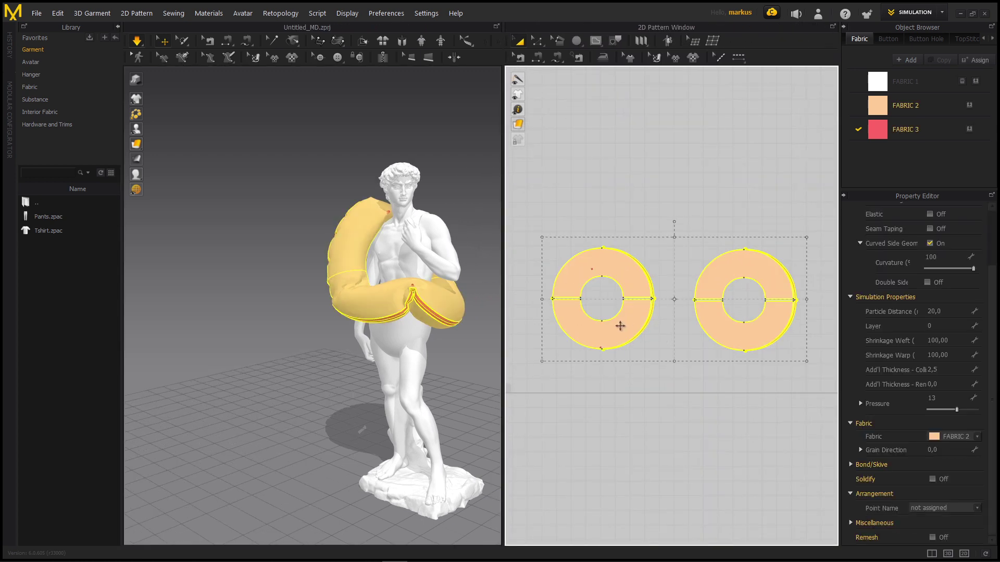
pyautogui.scroll(-5, 619, 326)
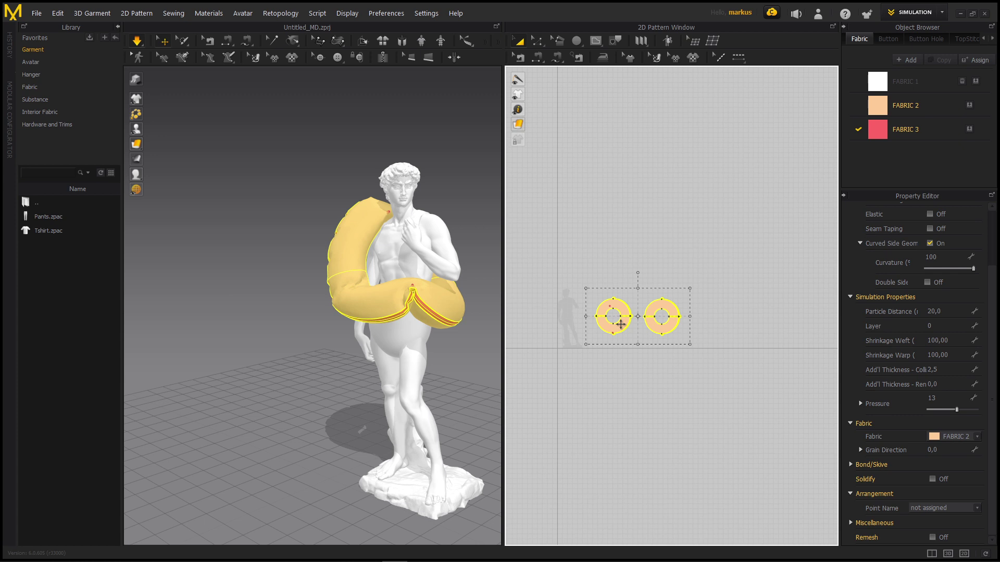
pyautogui.rightClick(620, 326)
pyautogui.click(639, 46)
pyautogui.rightClick(642, 380)
pyautogui.click(658, 195)
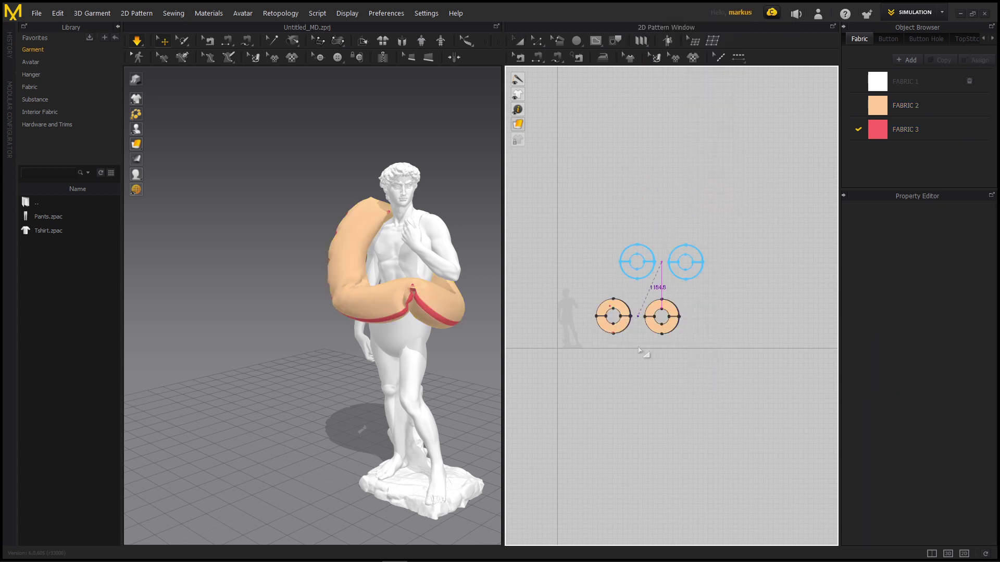
pyautogui.click(631, 363)
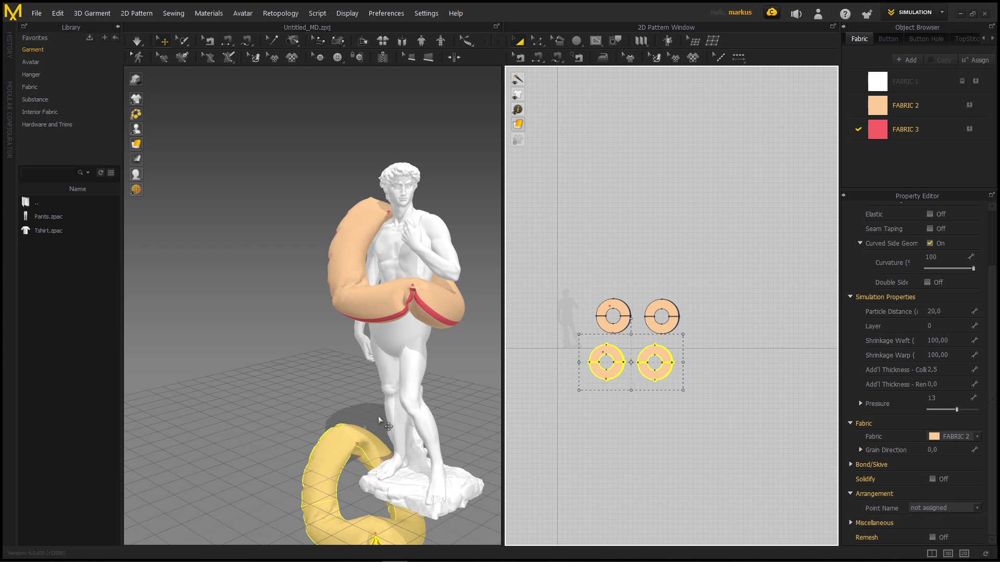
# Move the duplicate ring up from the floor and place it above the first ring, around and over the statue's head
pyautogui.moveTo(380, 420); pyautogui.dragTo(418, 395, button='right')
pyautogui.scroll(3, 568, 416)
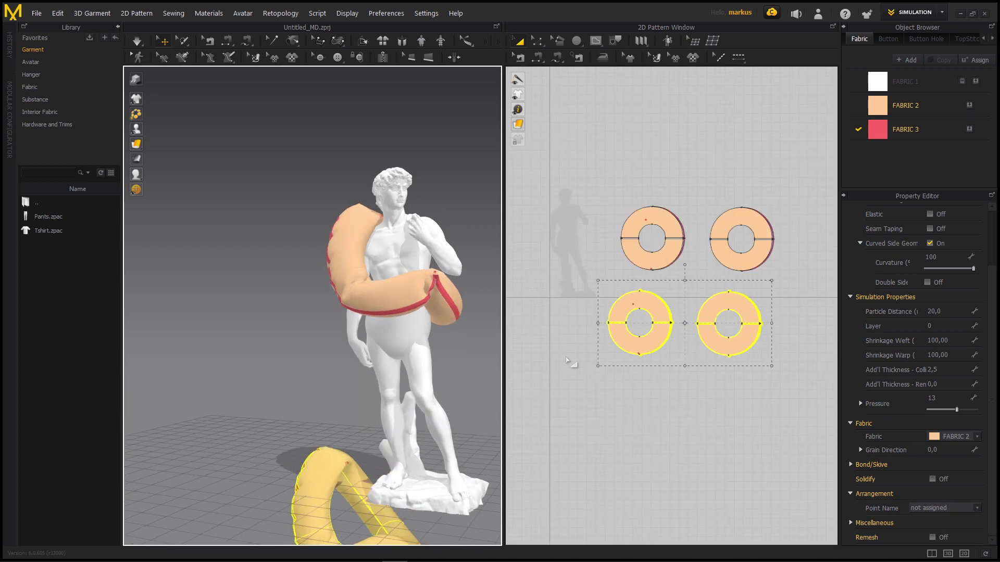
pyautogui.moveTo(412, 438); pyautogui.dragTo(385, 442, button='right')
pyautogui.moveTo(383, 500); pyautogui.dragTo(376, 404, button='middle')
pyautogui.click(363, 417)
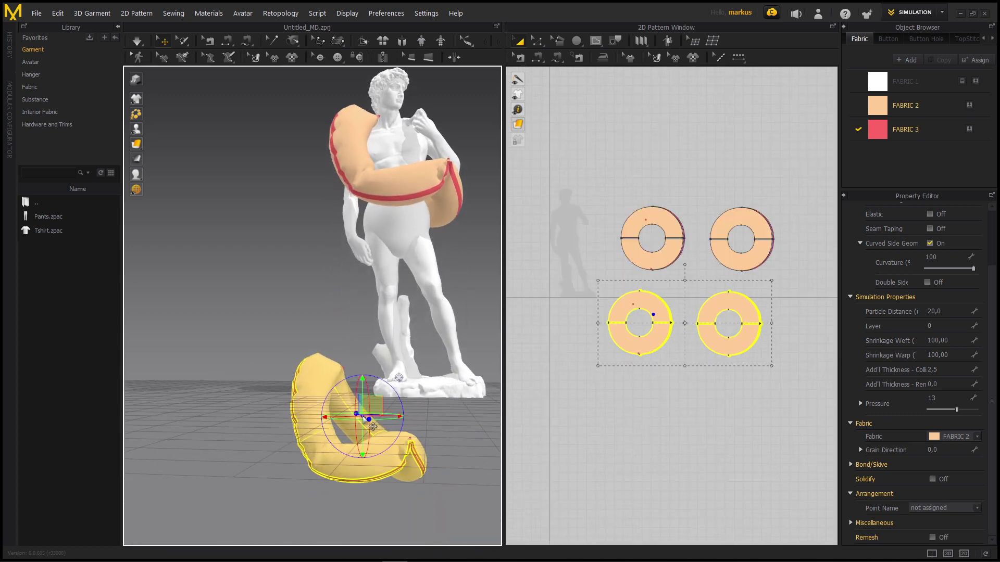
pyautogui.moveTo(374, 402); pyautogui.dragTo(423, 83)
pyautogui.moveTo(423, 84); pyautogui.dragTo(435, 184, button='middle')
pyautogui.moveTo(430, 183); pyautogui.dragTo(426, 132)
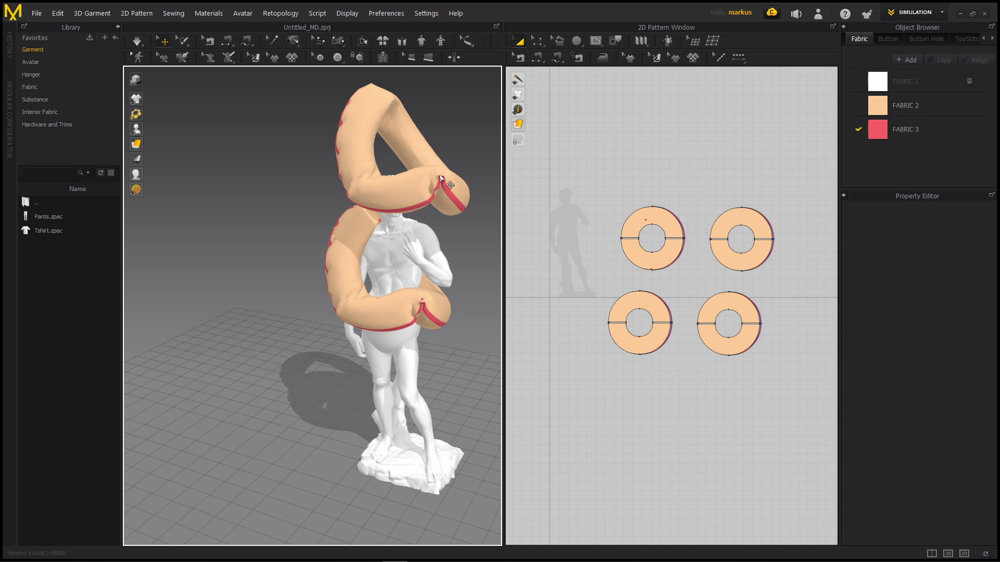
pyautogui.moveTo(407, 245); pyautogui.dragTo(442, 223, button='right')
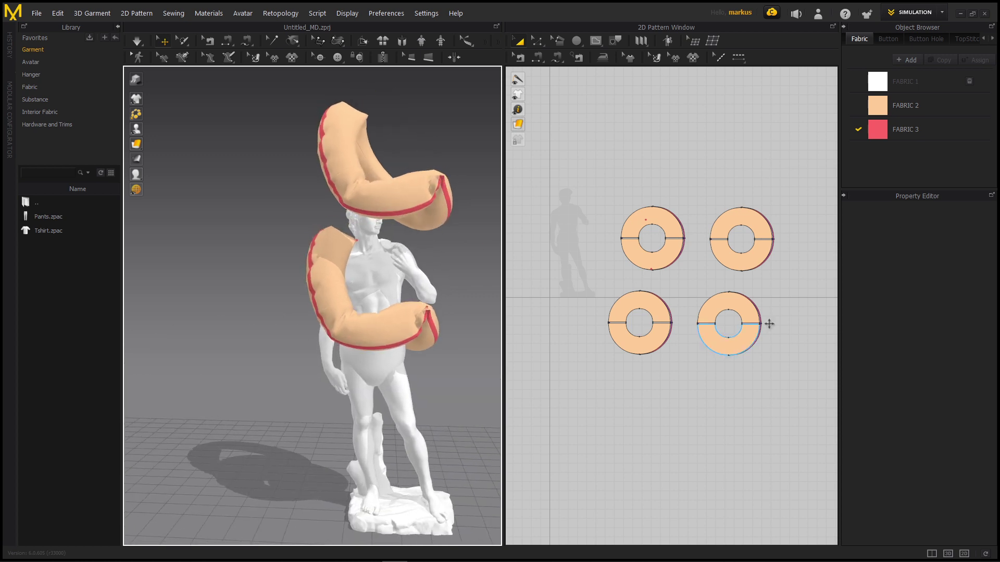
# Add two new fabrics and set the color of FABRIC 4 to Blue 2
pyautogui.click(914, 61)
pyautogui.click(914, 61)
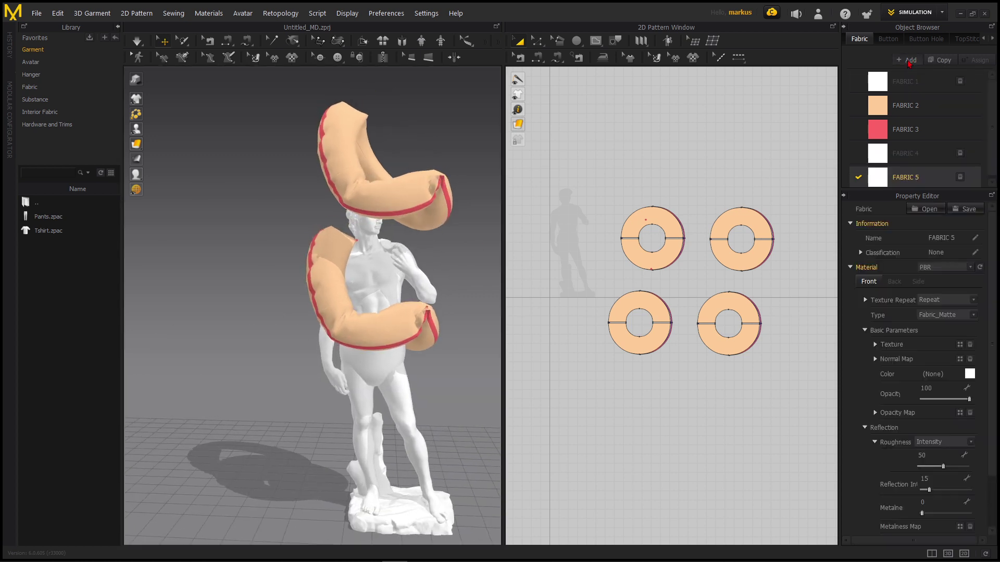
pyautogui.click(882, 156)
pyautogui.click(970, 374)
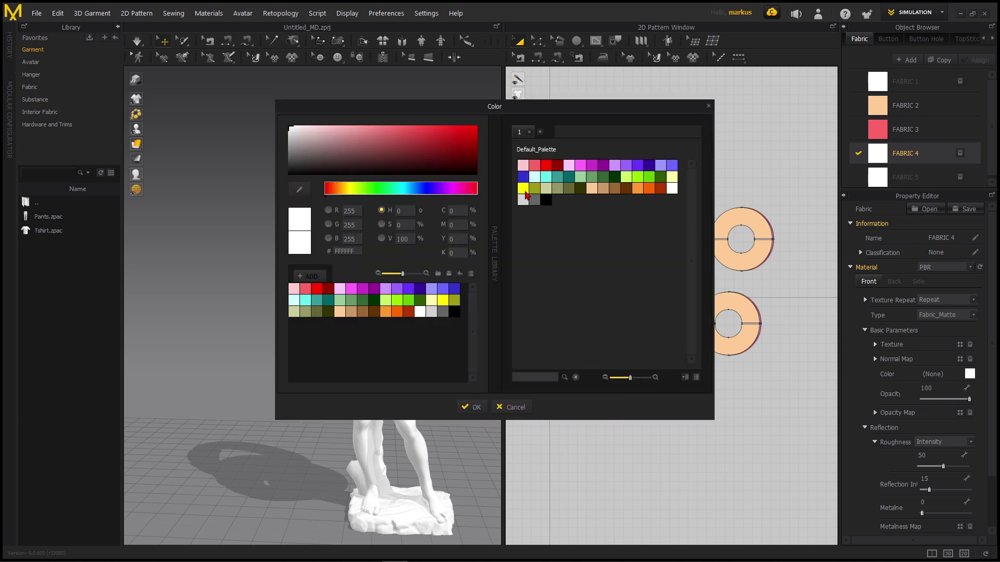
pyautogui.click(671, 166)
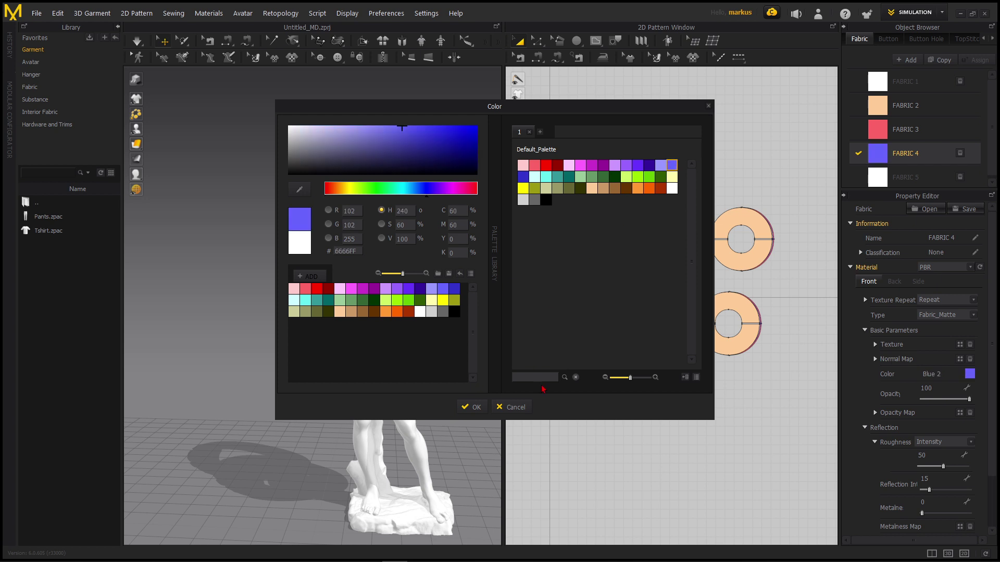
pyautogui.click(476, 408)
# Set the color of FABRIC 5 to Y Green 1
pyautogui.click(906, 177)
pyautogui.click(970, 374)
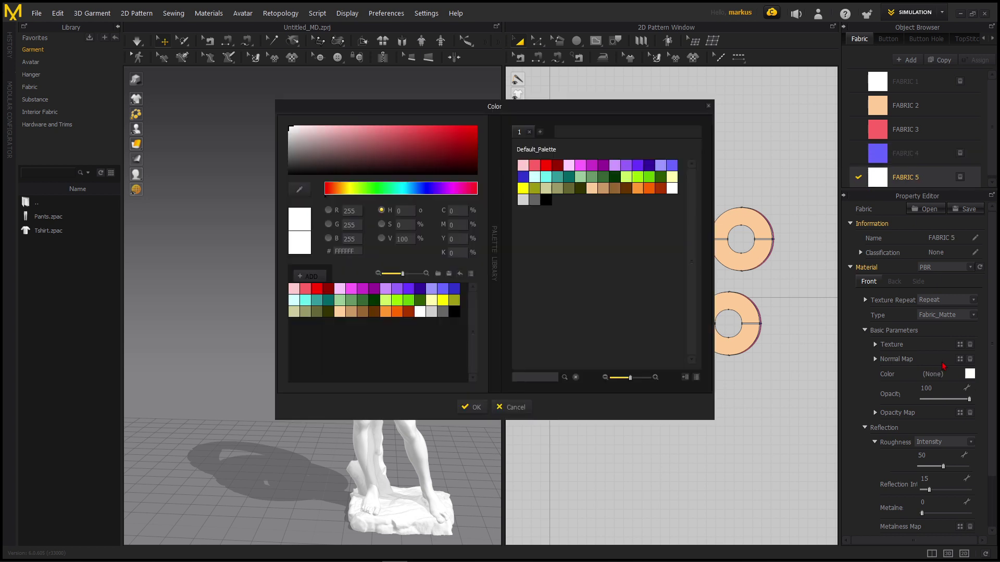
pyautogui.click(625, 177)
pyautogui.click(476, 407)
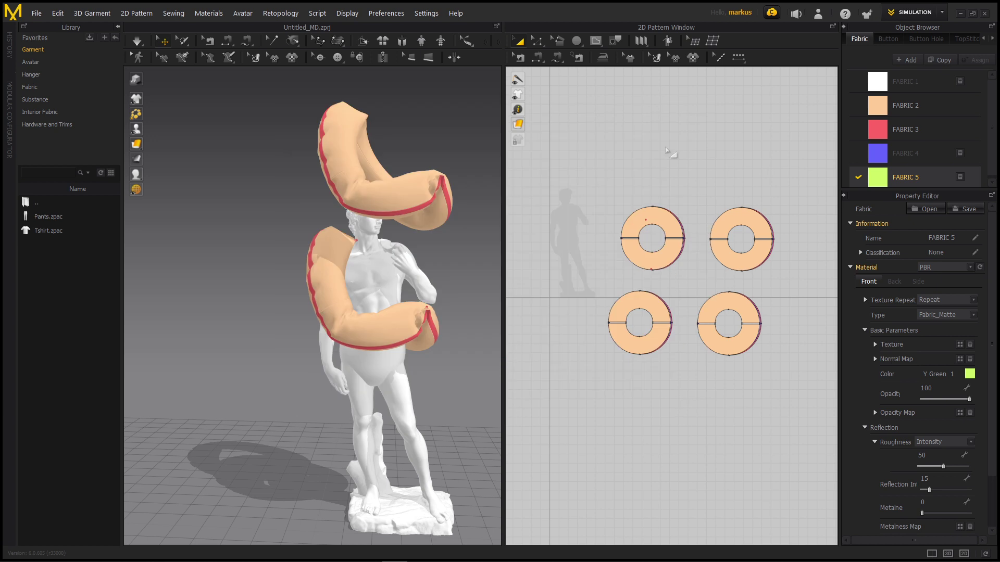
# Assign FABRIC 4 to the four main half-ring pieces of the duplicate ring set
pyautogui.scroll(-3, 687, 304)
pyautogui.scroll(6, 690, 276)
pyautogui.click(636, 326)
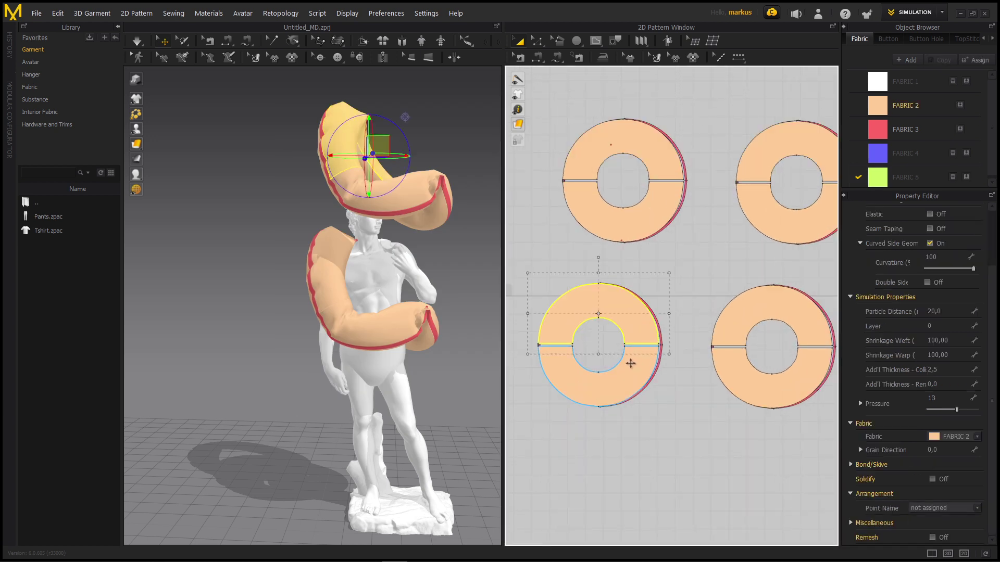
pyautogui.keyDown('shift'); pyautogui.click(799, 330); pyautogui.keyUp('shift')
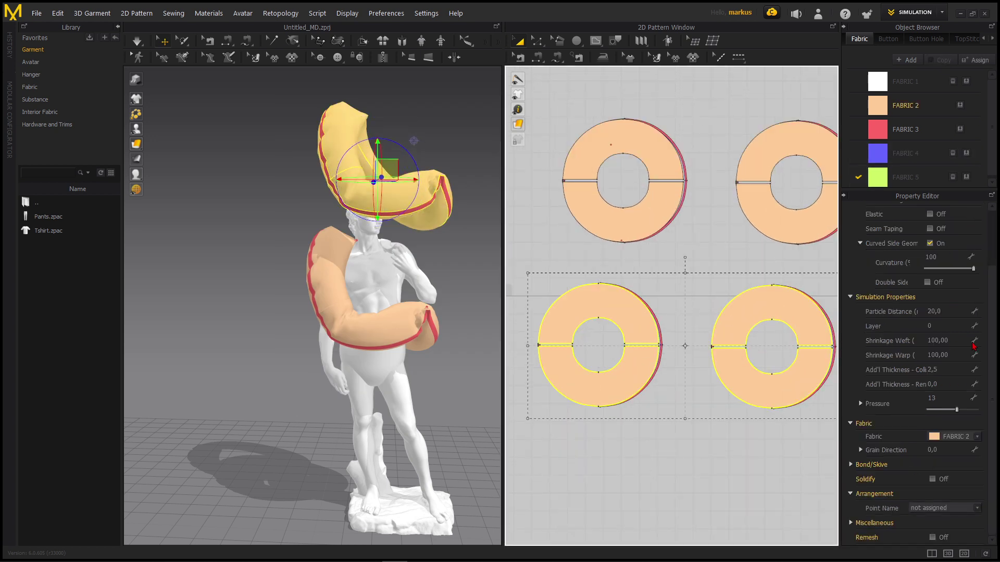
pyautogui.click(977, 436)
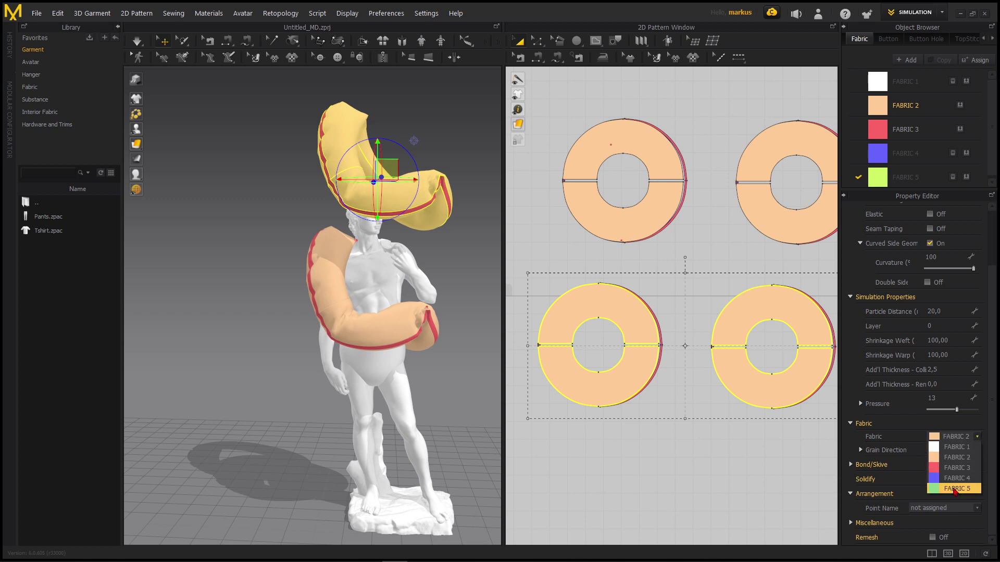
pyautogui.click(944, 493)
# Assign FABRIC 5 to the thin edge strips around both rings of the duplicate set
pyautogui.scroll(5, 671, 334)
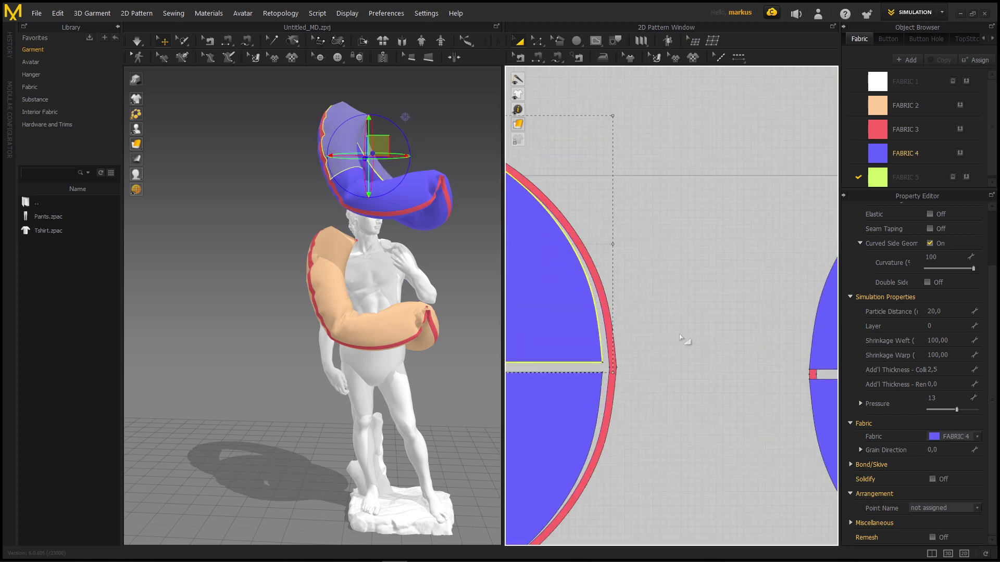
pyautogui.click(610, 339)
pyautogui.click(967, 436)
pyautogui.click(947, 489)
pyautogui.moveTo(735, 322); pyautogui.dragTo(567, 297, button='middle')
pyautogui.moveTo(813, 313); pyautogui.dragTo(573, 297, button='middle')
pyautogui.scroll(-2, 722, 297)
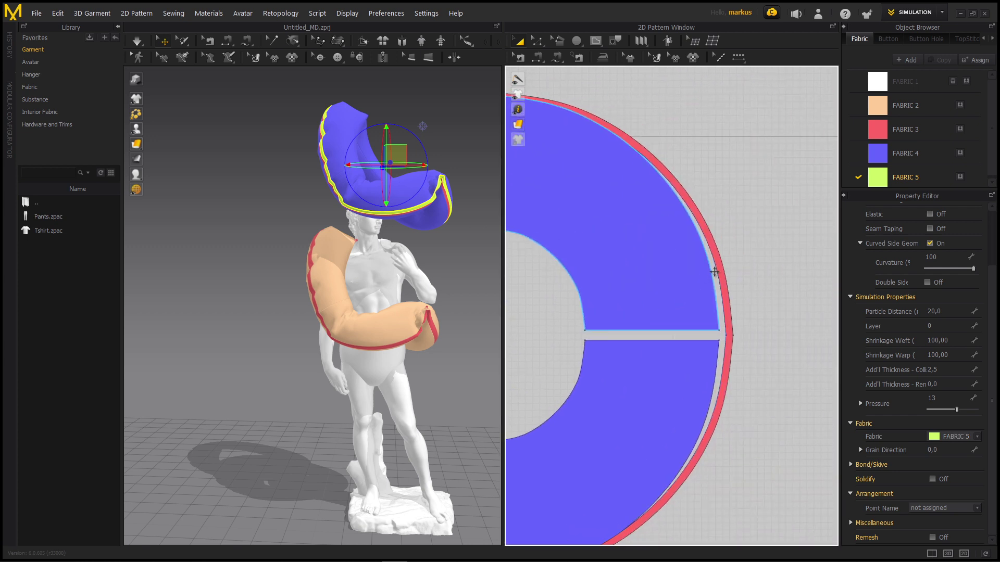
pyautogui.click(730, 281)
pyautogui.click(969, 437)
pyautogui.click(947, 492)
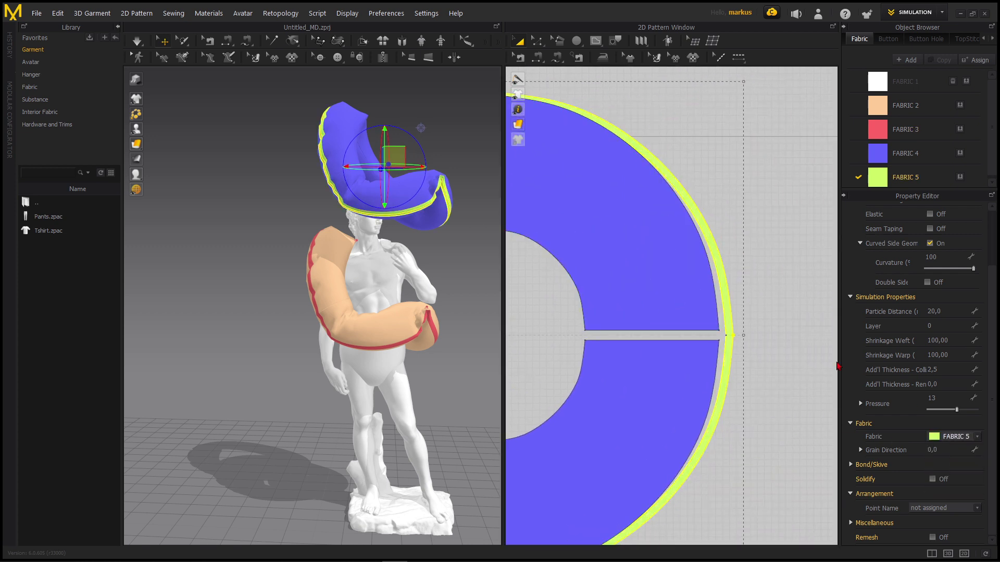
# Widen the 3D view and start the simulation so the duplicate ring drops over the statue's head onto its shoulders
pyautogui.click(386, 233)
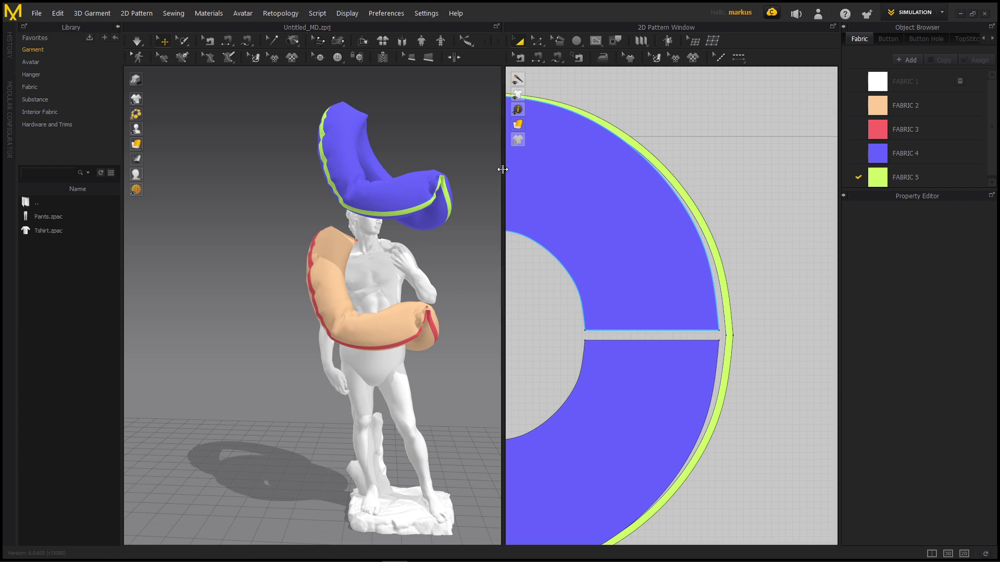
pyautogui.moveTo(503, 178); pyautogui.dragTo(641, 178)
pyautogui.moveTo(521, 234); pyautogui.dragTo(439, 258, button='right')
pyautogui.moveTo(439, 258); pyautogui.dragTo(445, 287, button='middle')
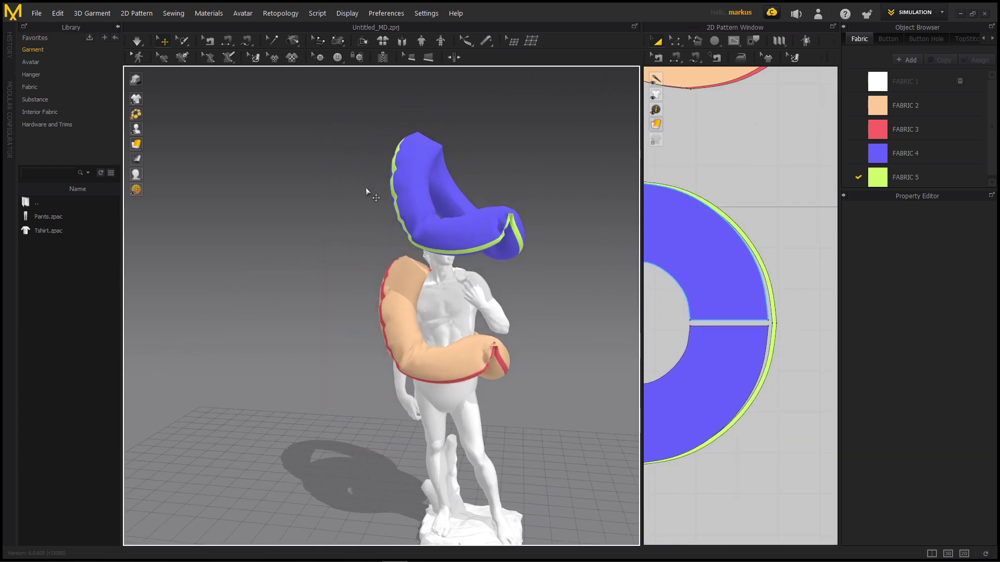
pyautogui.press('space')
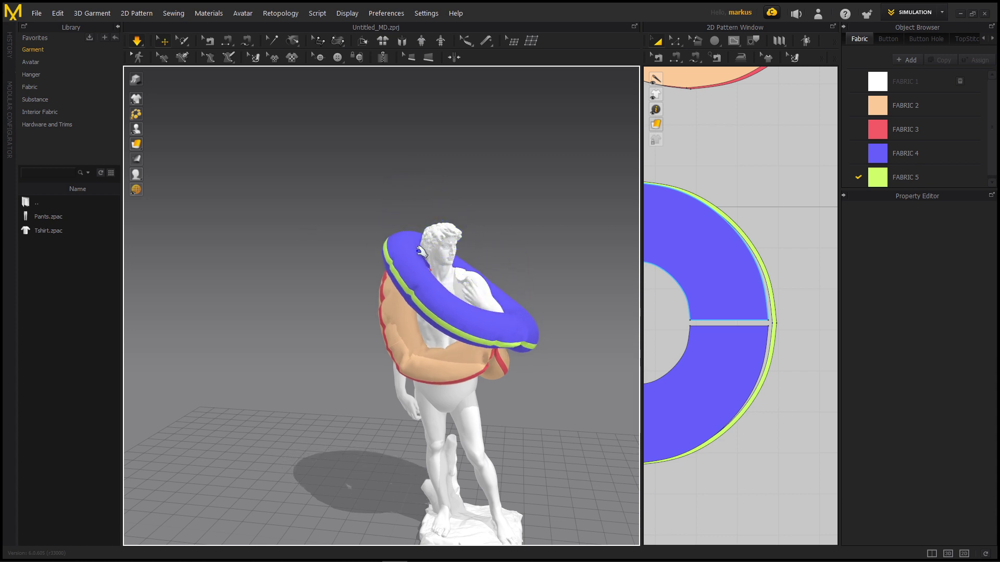
pyautogui.moveTo(418, 257); pyautogui.dragTo(396, 315, button='right')
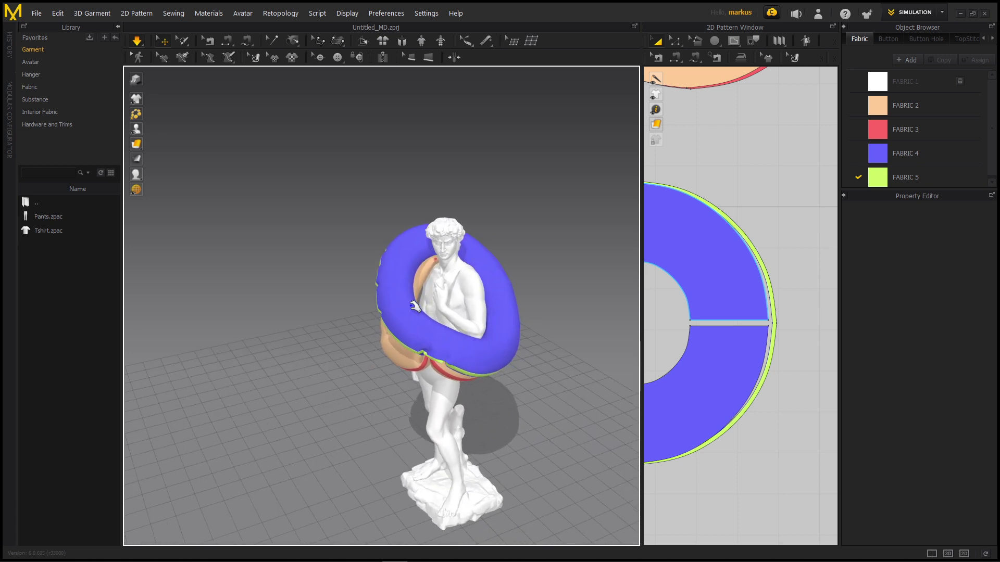
pyautogui.moveTo(444, 308); pyautogui.dragTo(449, 290, button='right')
pyautogui.scroll(2, 443, 294)
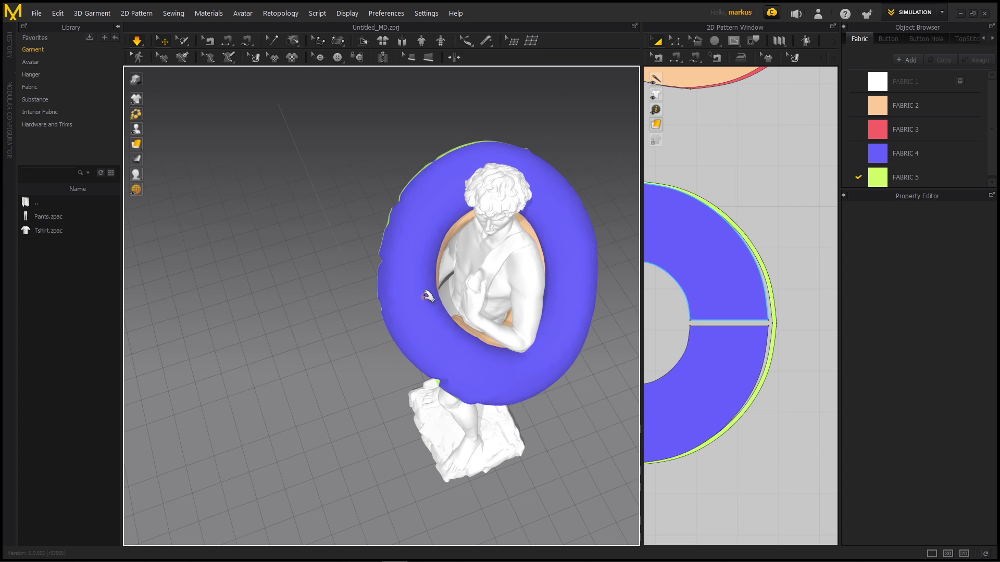
# Pull the blue ring around the statue's torso during simulation to adjust how it drapes and folds above the first ring
pyautogui.click(427, 296)
pyautogui.moveTo(500, 232); pyautogui.dragTo(514, 212, button='right')
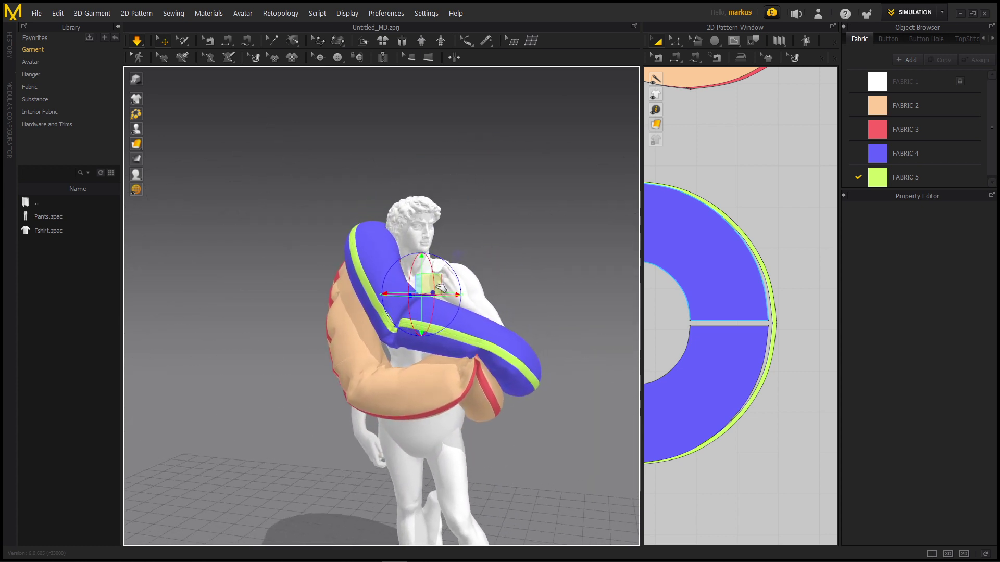
pyautogui.click(256, 188)
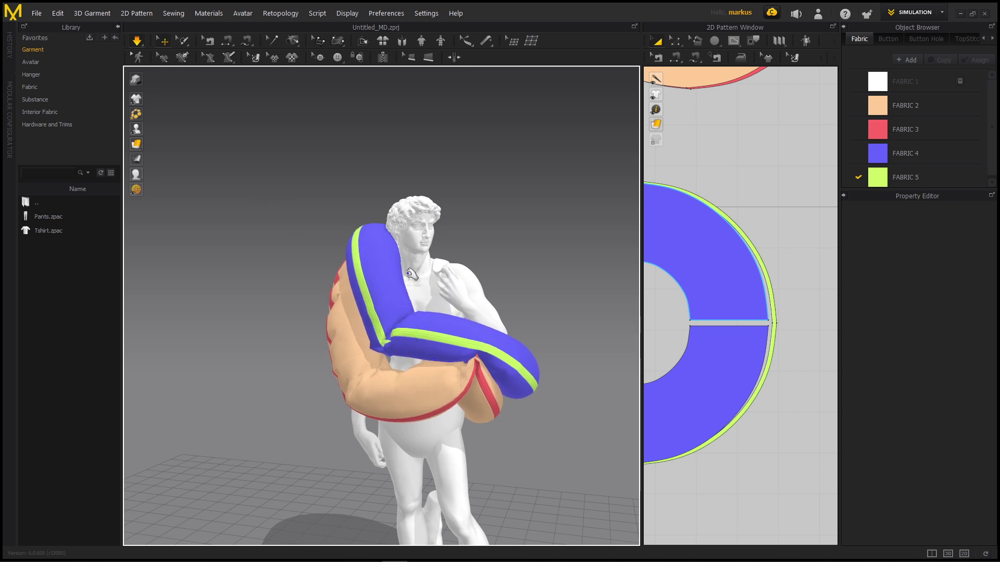
pyautogui.moveTo(443, 263); pyautogui.dragTo(305, 285, button='right')
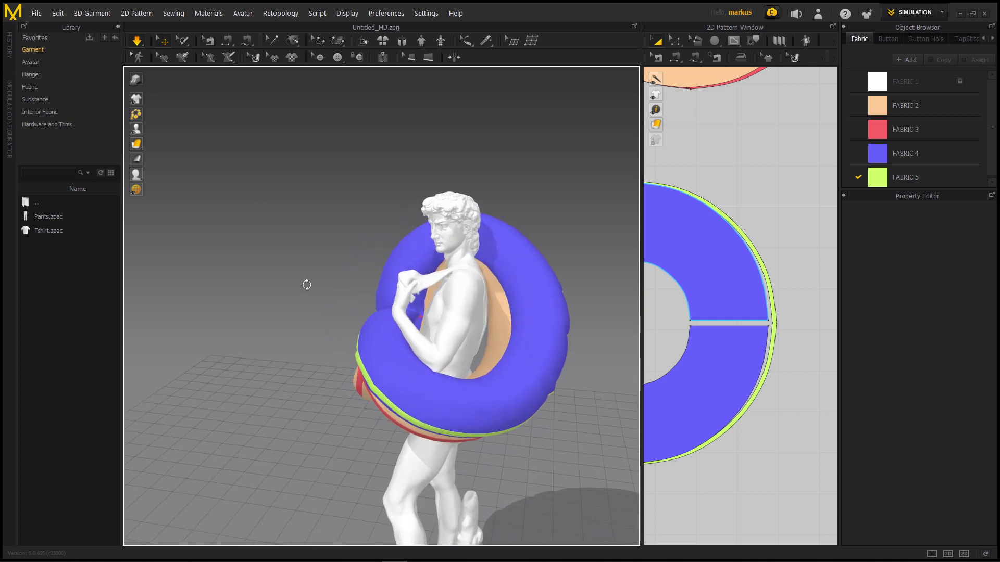
pyautogui.moveTo(525, 345); pyautogui.dragTo(523, 363, button='right')
pyautogui.click(524, 344)
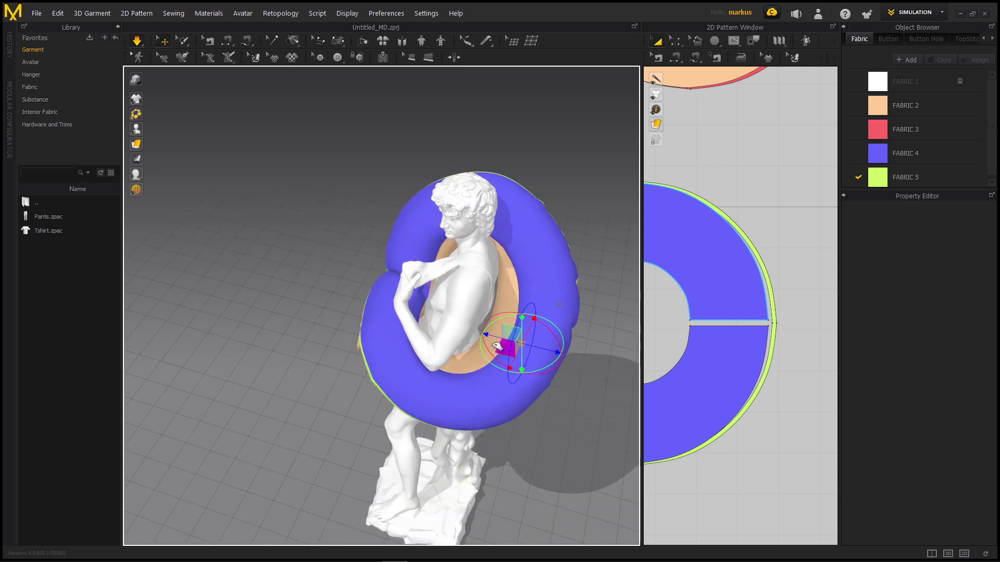
pyautogui.moveTo(506, 346); pyautogui.dragTo(470, 329)
pyautogui.moveTo(470, 329); pyautogui.dragTo(483, 308, button='right')
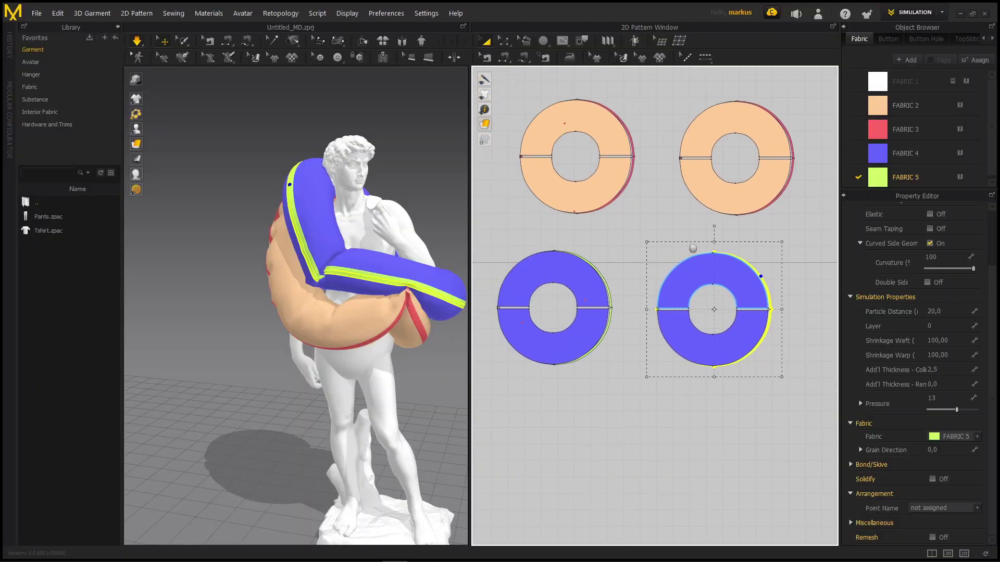
# Select all pattern pieces of both rings, stop the simulation and set their particle distance to 6
pyautogui.scroll(-2, 509, 160)
pyautogui.moveTo(763, 363); pyautogui.dragTo(763, 363)
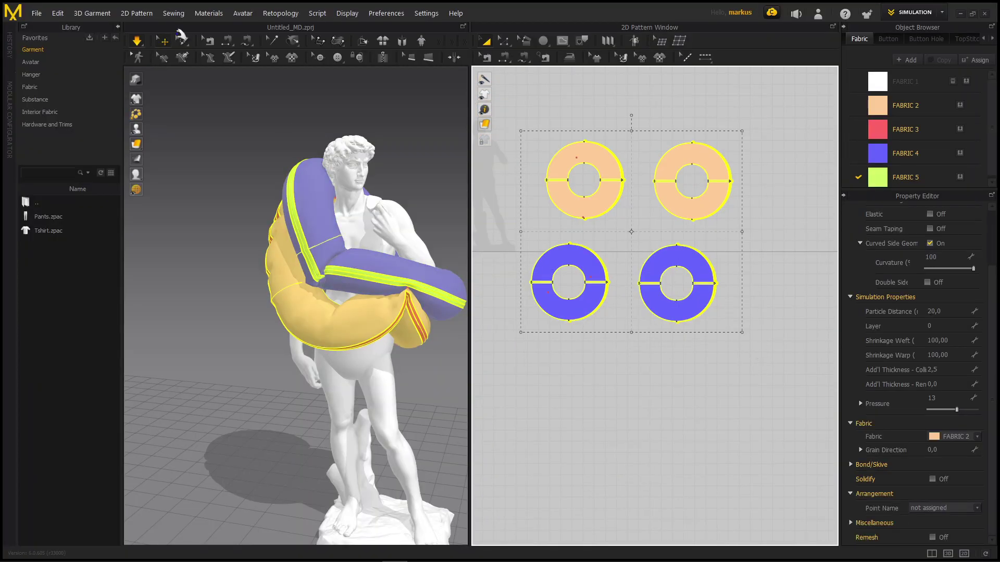
pyautogui.click(945, 311)
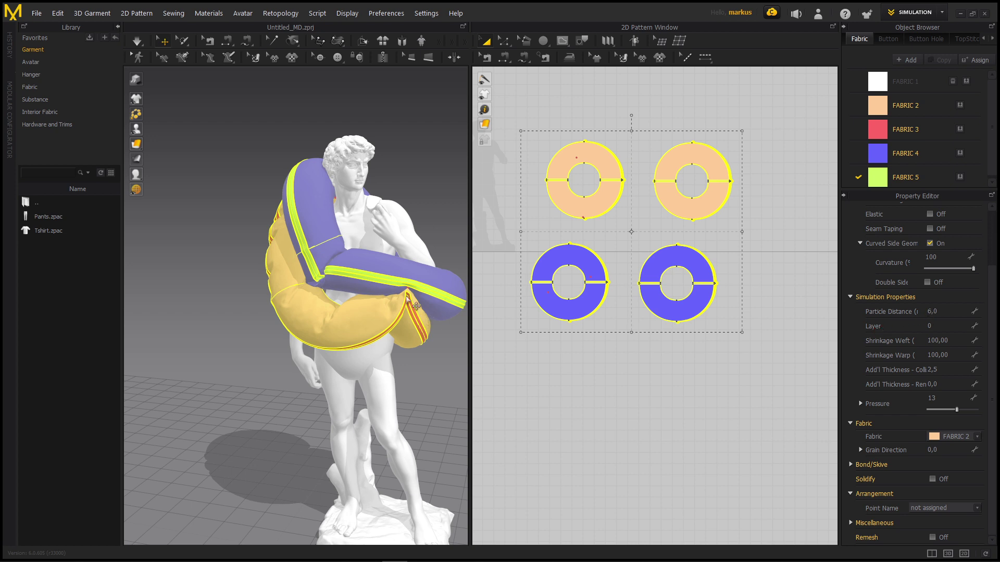
# Enlarge the 3D view, simulate the refined rings again and check their folds from all around the statue
pyautogui.moveTo(492, 203); pyautogui.dragTo(635, 203)
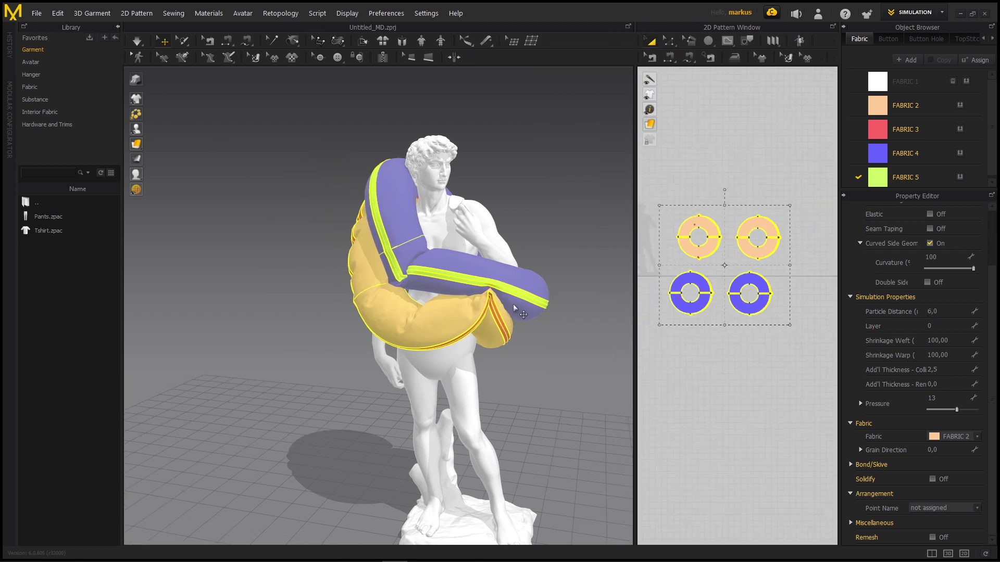
pyautogui.scroll(5, 203, 87)
pyautogui.click(137, 41)
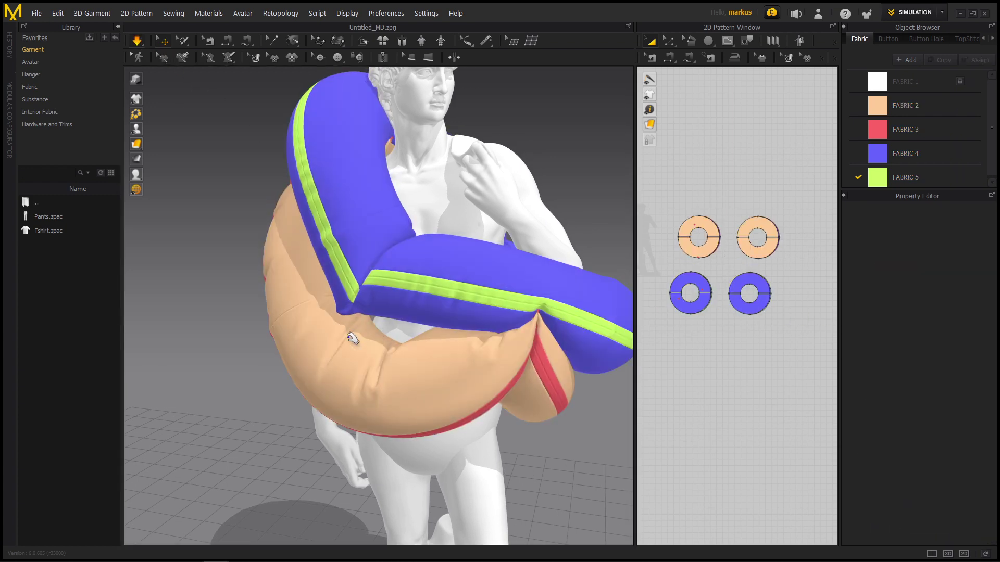
pyautogui.moveTo(380, 328); pyautogui.dragTo(208, 331, button='right')
pyautogui.scroll(-3, 388, 293)
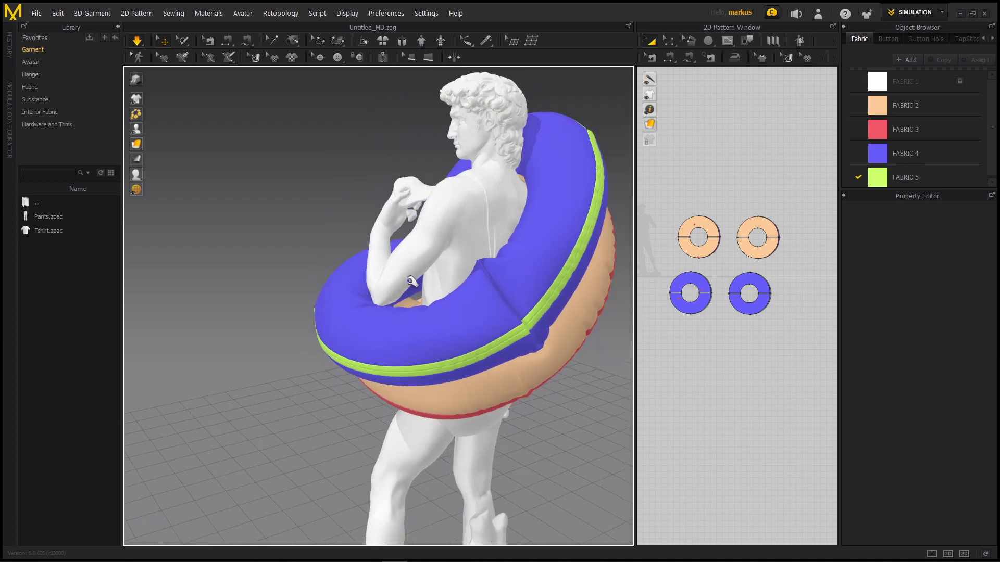
pyautogui.moveTo(420, 240); pyautogui.dragTo(284, 247, button='right')
pyautogui.moveTo(431, 291); pyautogui.dragTo(337, 276, button='right')
pyautogui.moveTo(374, 244); pyautogui.dragTo(383, 273, button='middle')
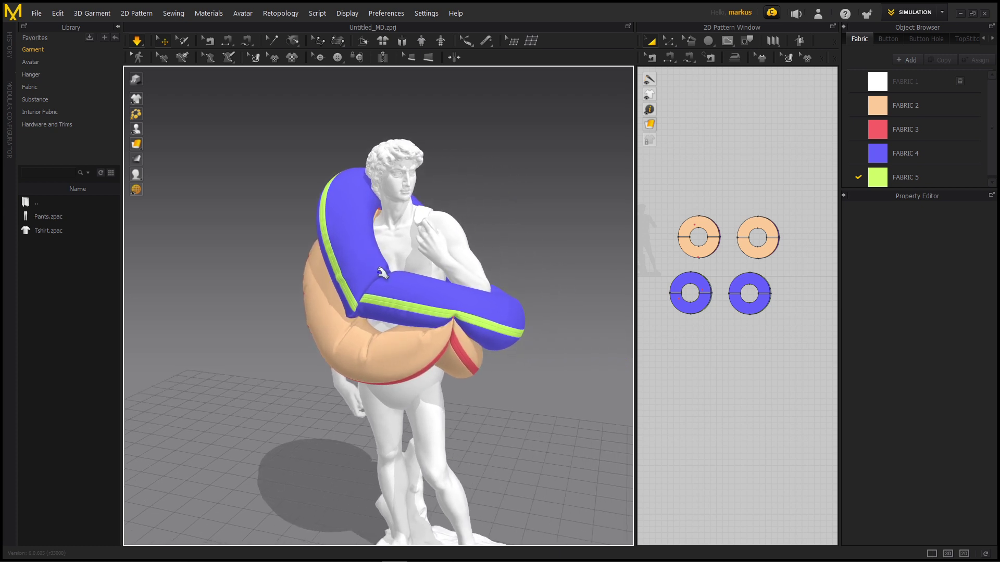